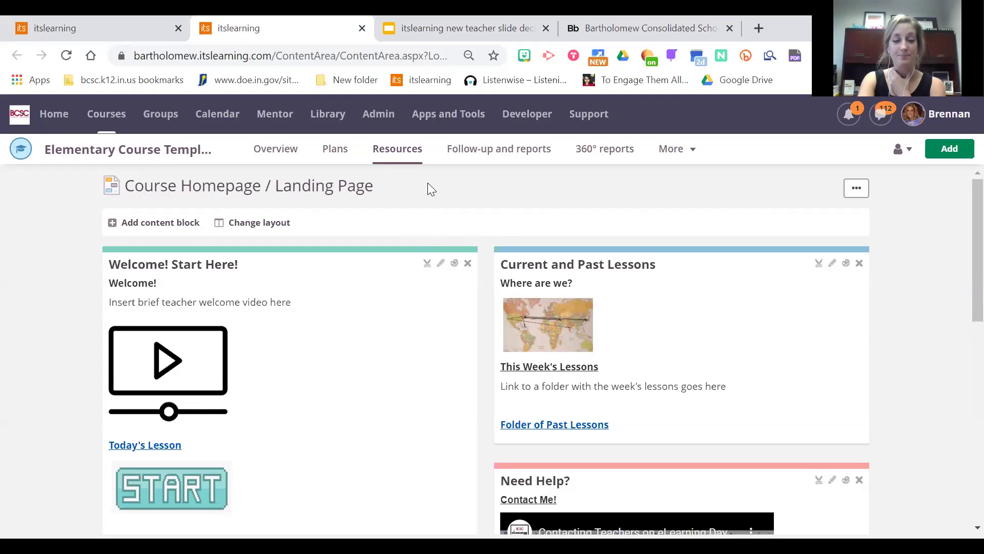
Open the Course Homepage / Landing Page with Content from the course's Resources
{"action": "left_click", "coordinate": [402, 152]}
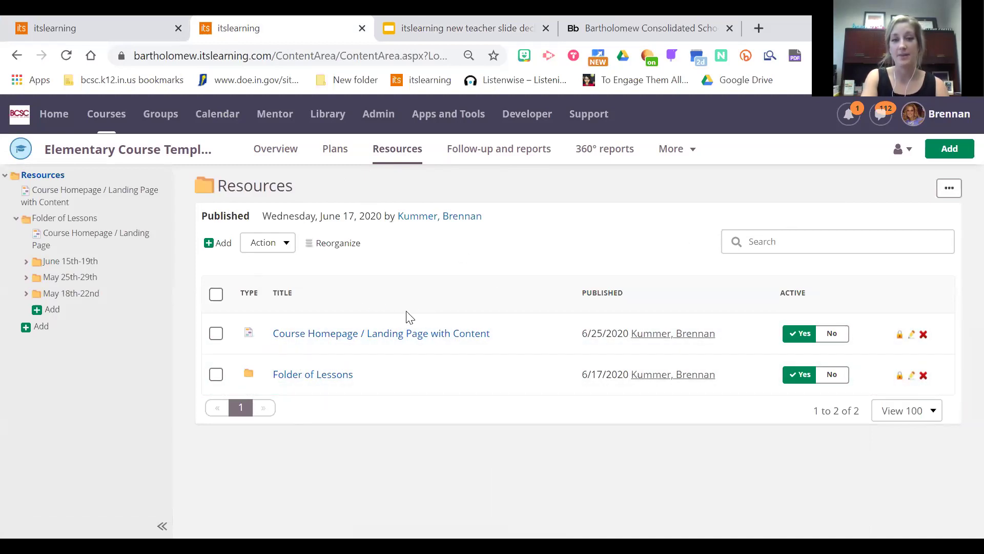
{"action": "left_click", "coordinate": [363, 338]}
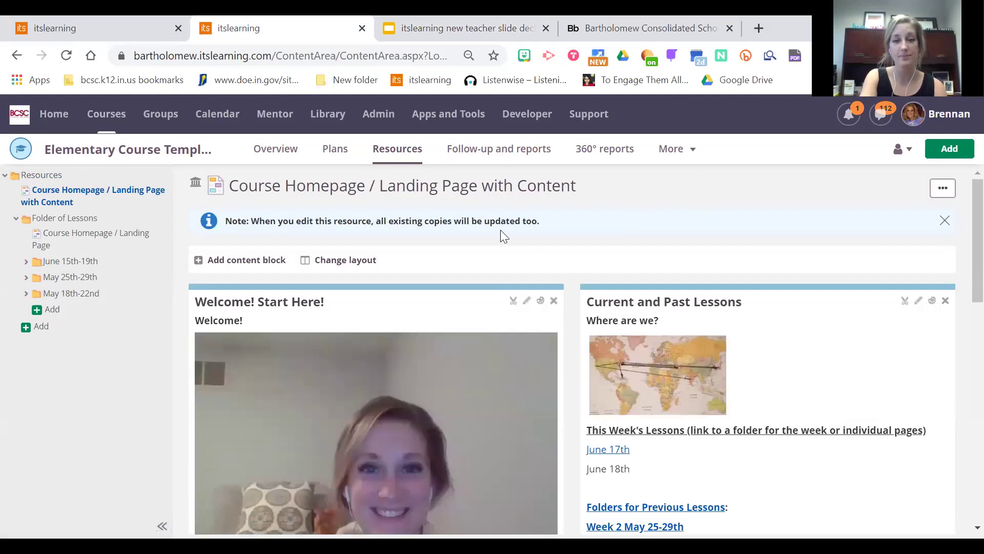
Dismiss the copies note and view the Course Homepage / Landing Page inside Folder of Lessons
{"action": "left_click", "coordinate": [945, 221]}
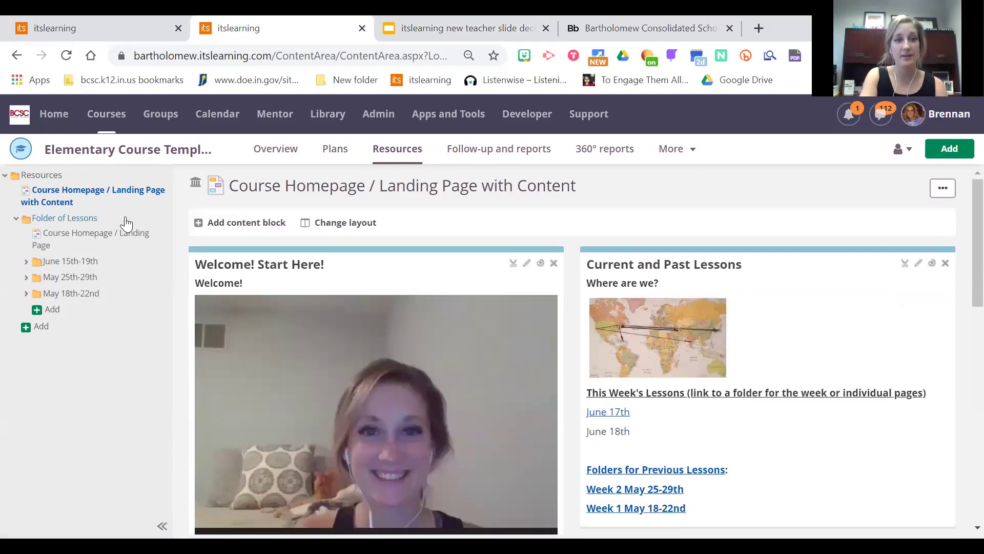
{"action": "left_click", "coordinate": [119, 238]}
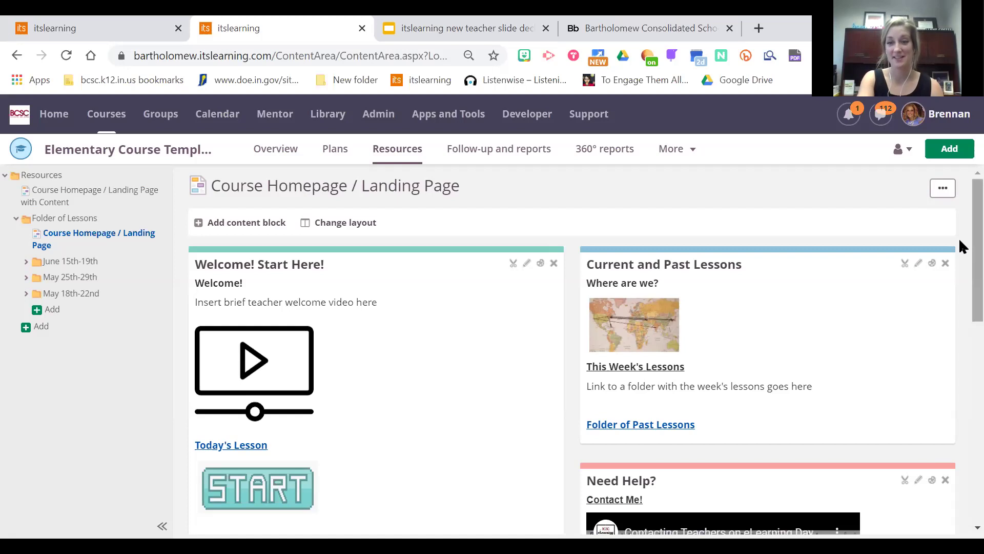
{"action": "left_click_drag", "start_coordinate": [959, 236], "coordinate": [961, 149]}
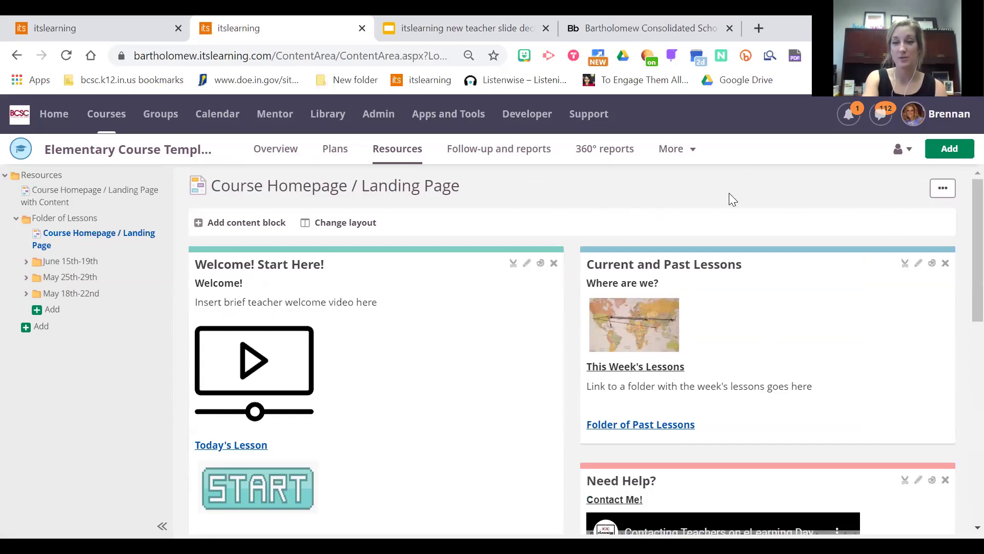
Go back to the Landing Page with Content and create an own copy of it
{"action": "left_click", "coordinate": [943, 189]}
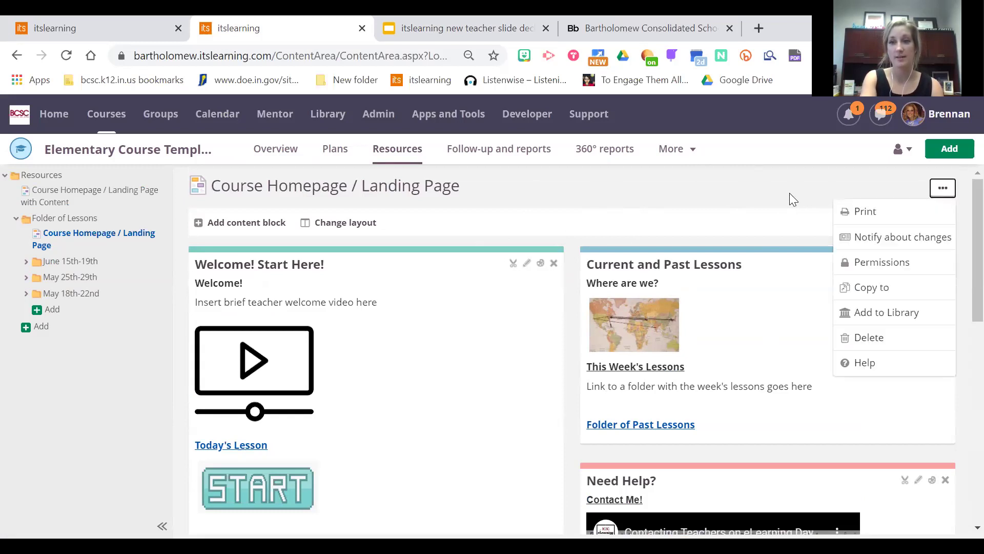
{"action": "left_click", "coordinate": [136, 191]}
{"action": "left_click", "coordinate": [952, 191]}
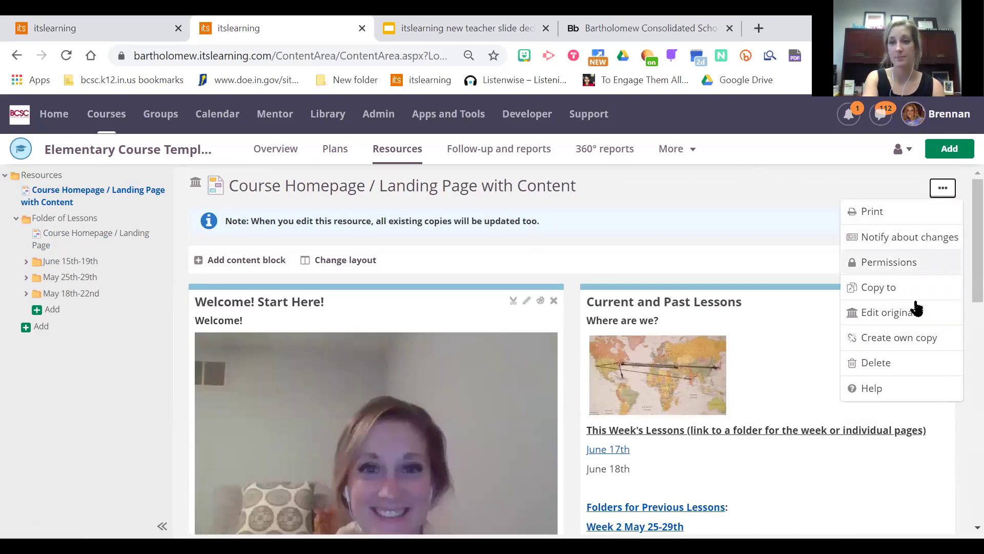
{"action": "left_click", "coordinate": [916, 341]}
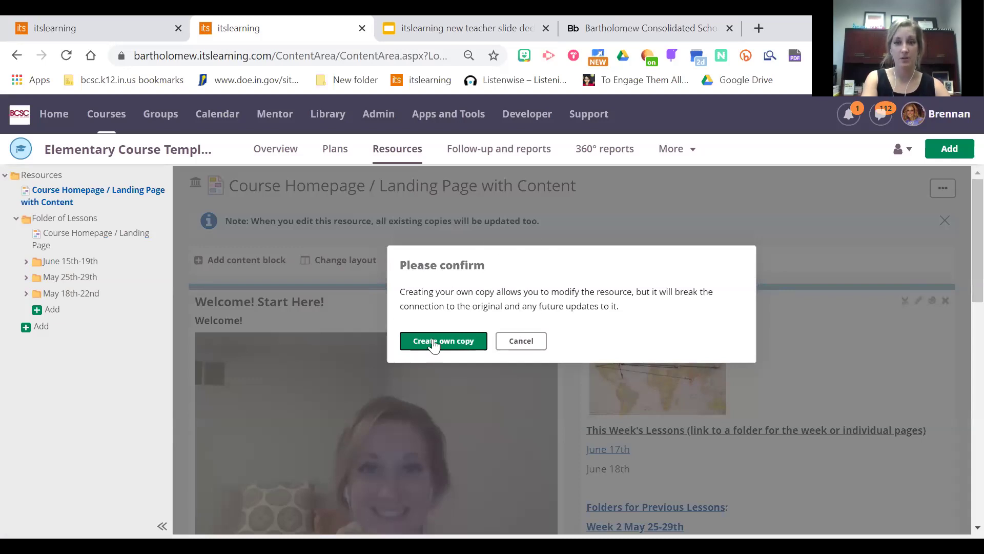
{"action": "left_click", "coordinate": [452, 344]}
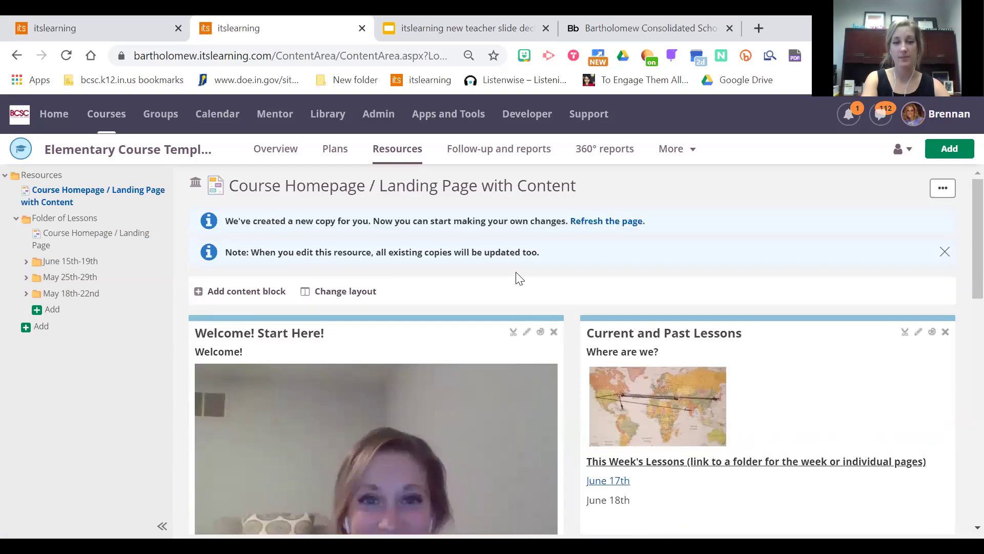
Refresh onto the copy, delete the video from the Welcome! Start Here block, and save it
{"action": "left_click", "coordinate": [944, 252]}
{"action": "left_click", "coordinate": [600, 221]}
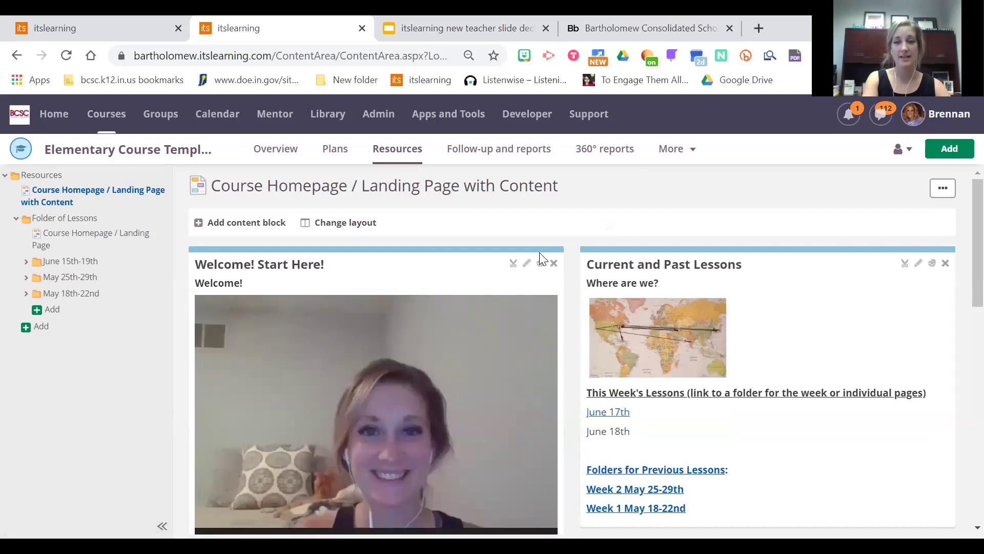
{"action": "left_click", "coordinate": [525, 264]}
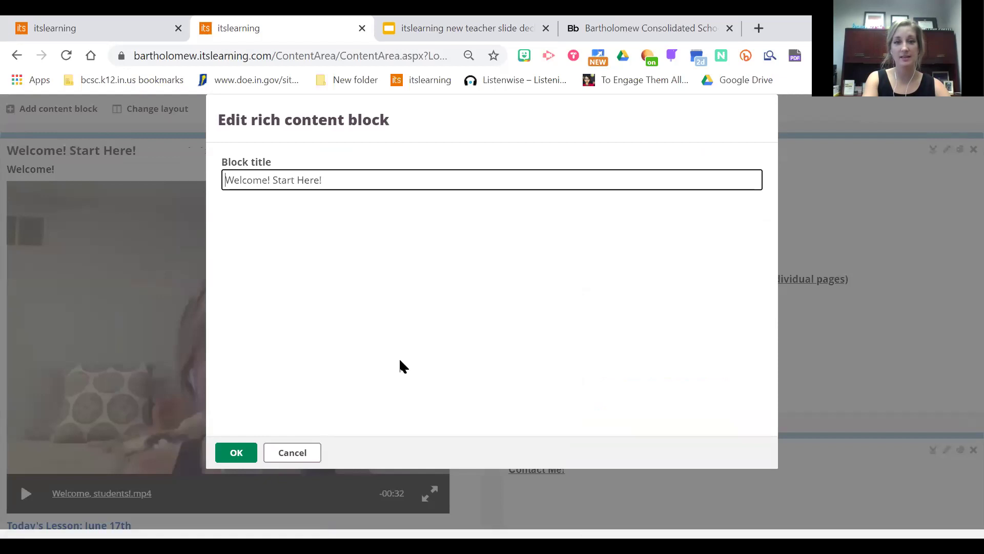
{"action": "left_click", "coordinate": [300, 320]}
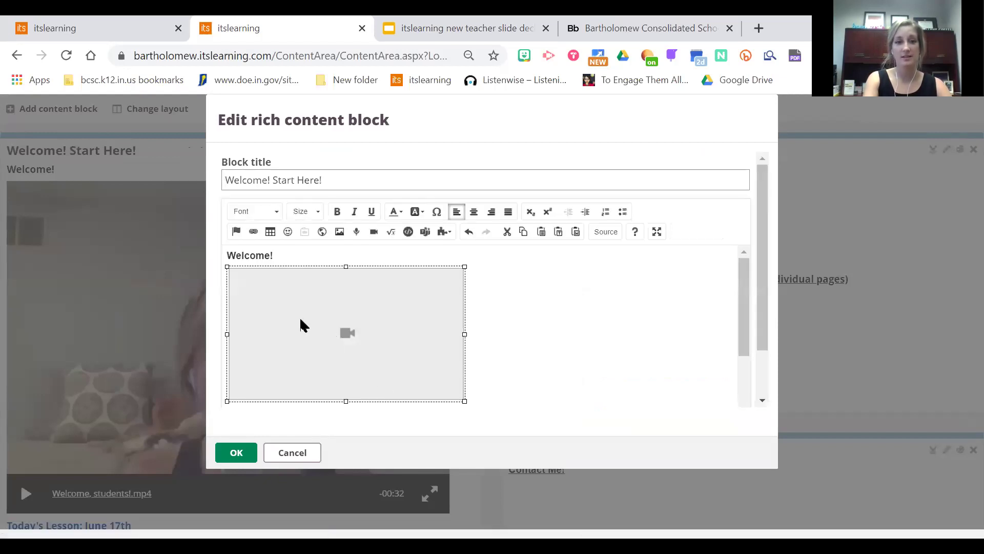
{"action": "key", "text": "Delete"}
{"action": "left_click", "coordinate": [241, 452]}
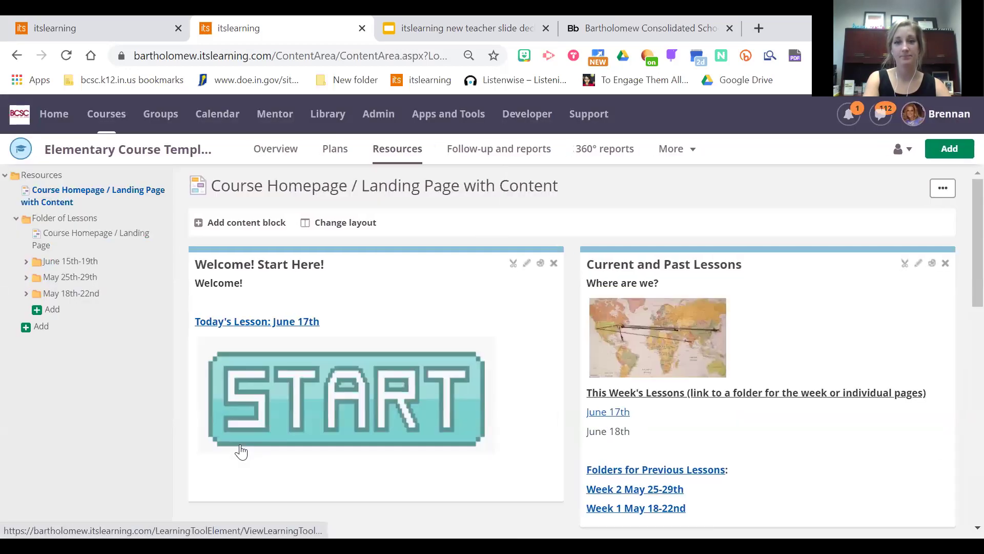
{"action": "scroll", "coordinate": [960, 241], "scroll_direction": "down", "scroll_amount": 4}
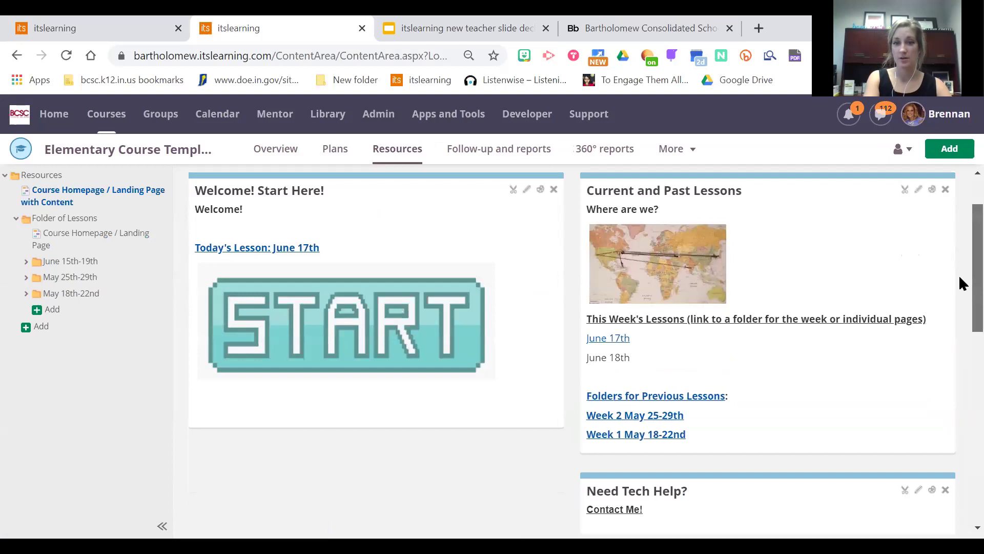
{"action": "left_click_drag", "start_coordinate": [961, 320], "coordinate": [964, 132]}
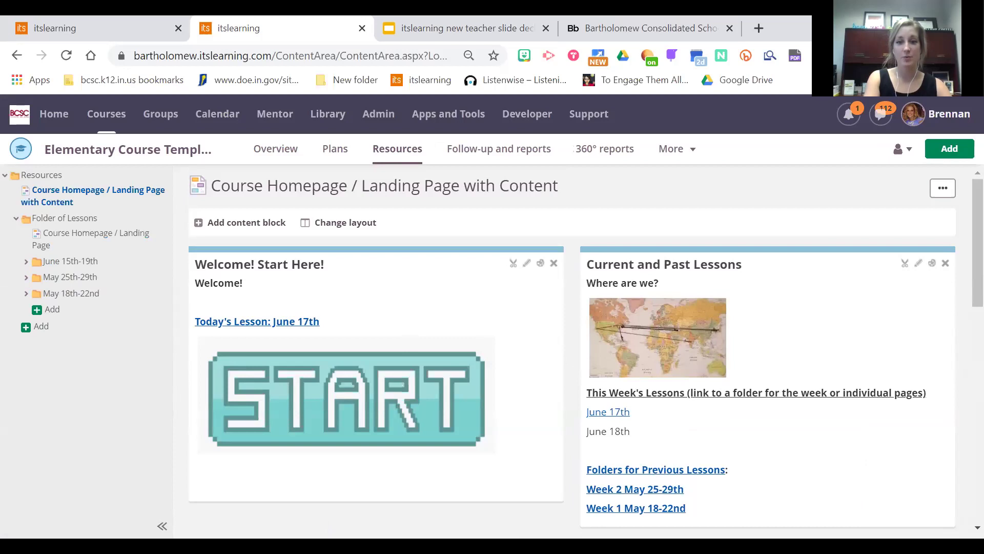
{"action": "left_click", "coordinate": [943, 188]}
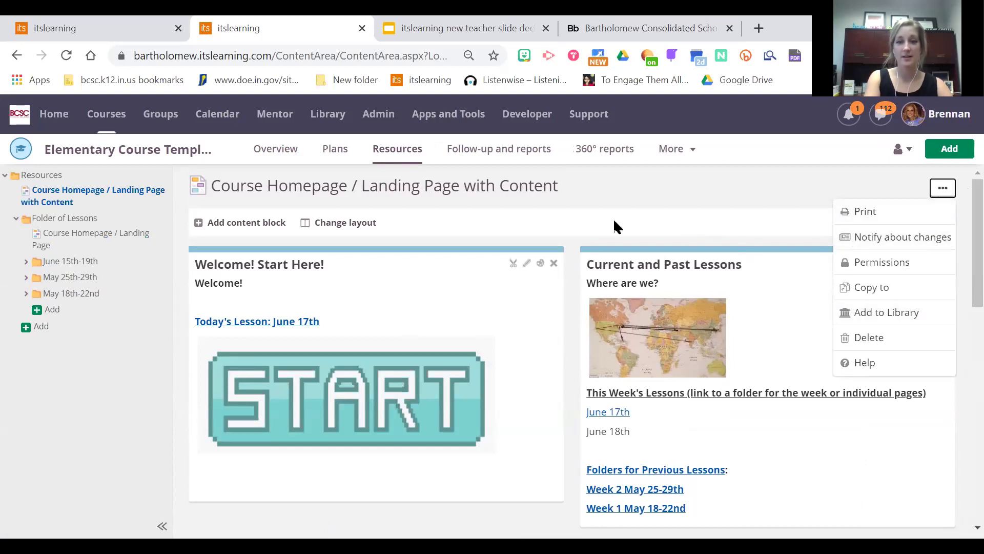
{"action": "left_click", "coordinate": [647, 214]}
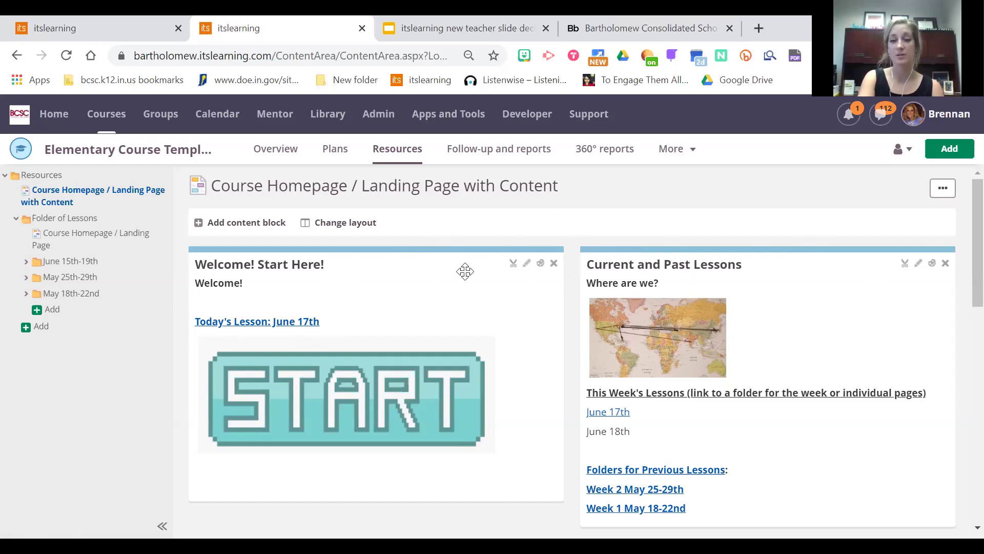
Try a Rich content block, cancel it, and bring back the Content blocks chooser
{"action": "left_click", "coordinate": [256, 224]}
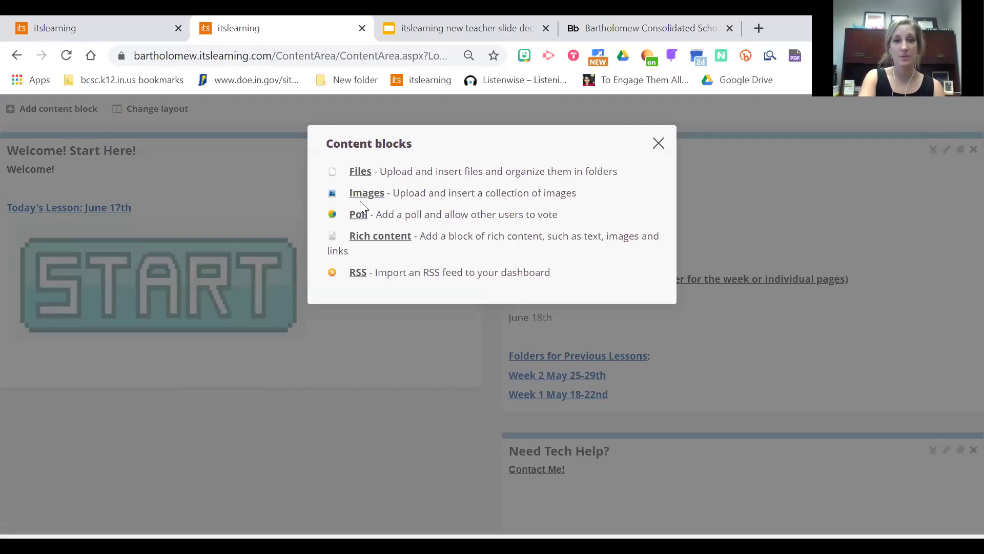
{"action": "left_click", "coordinate": [373, 239]}
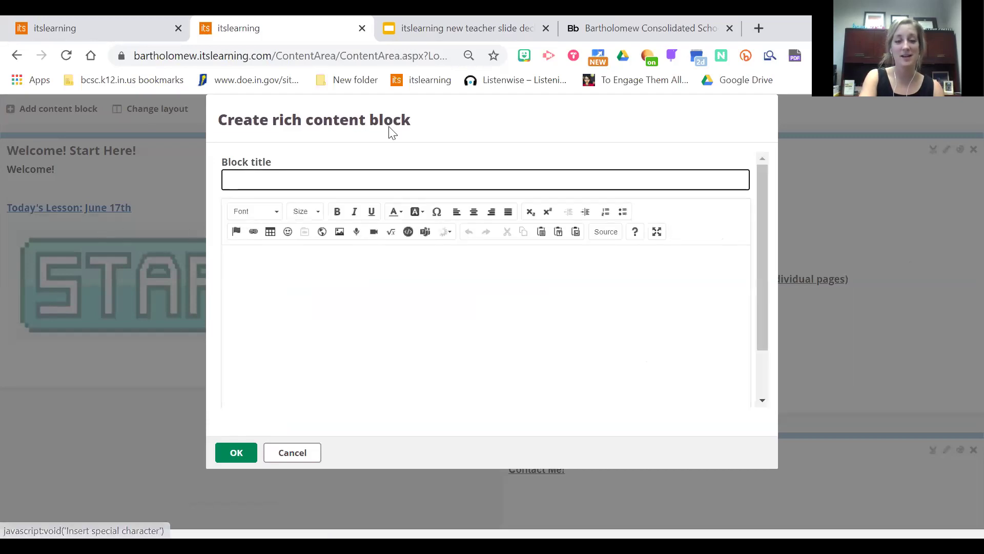
{"action": "left_click", "coordinate": [293, 453]}
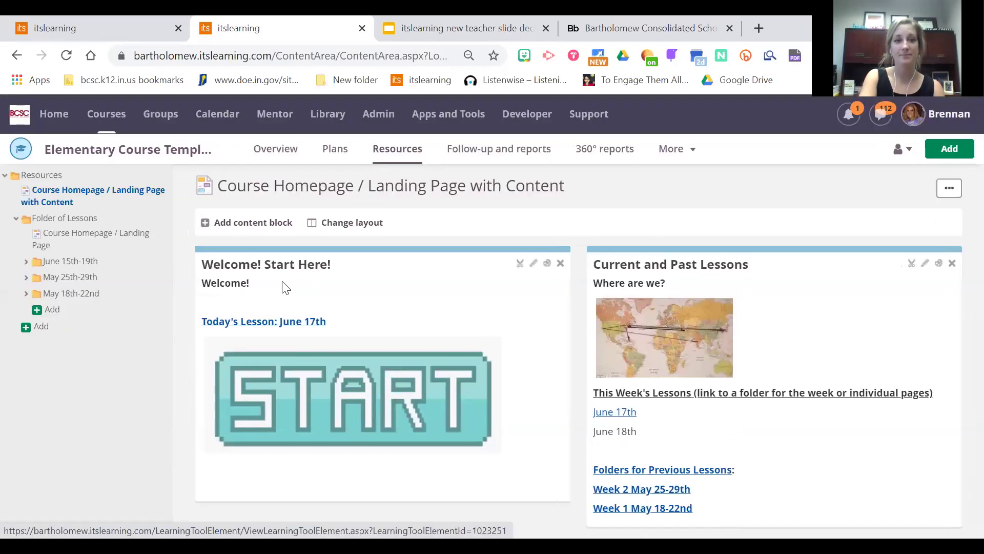
{"action": "left_click", "coordinate": [243, 225]}
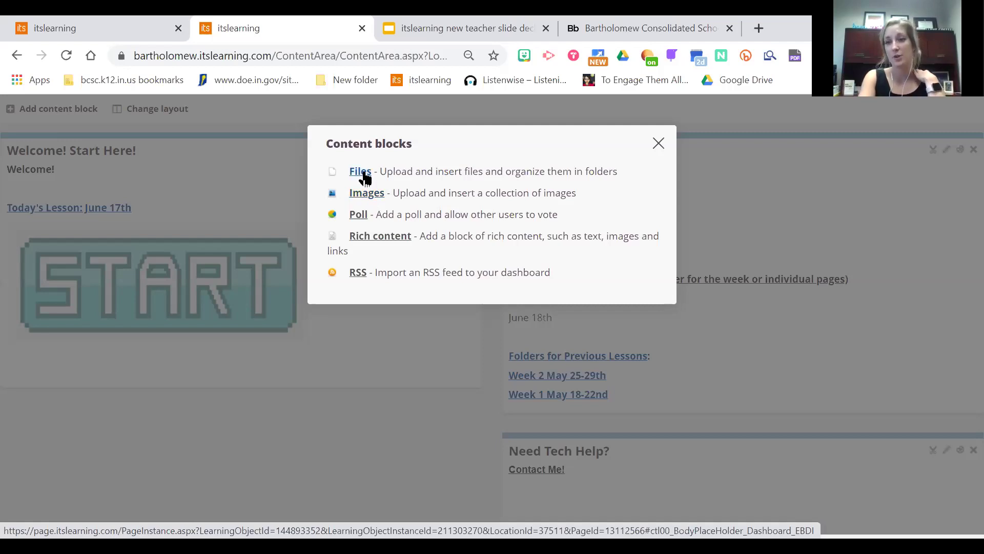
Add a Rich content block titled 'Hello and welcome to our class!' with its opening welcome sentence
{"action": "left_click", "coordinate": [379, 236]}
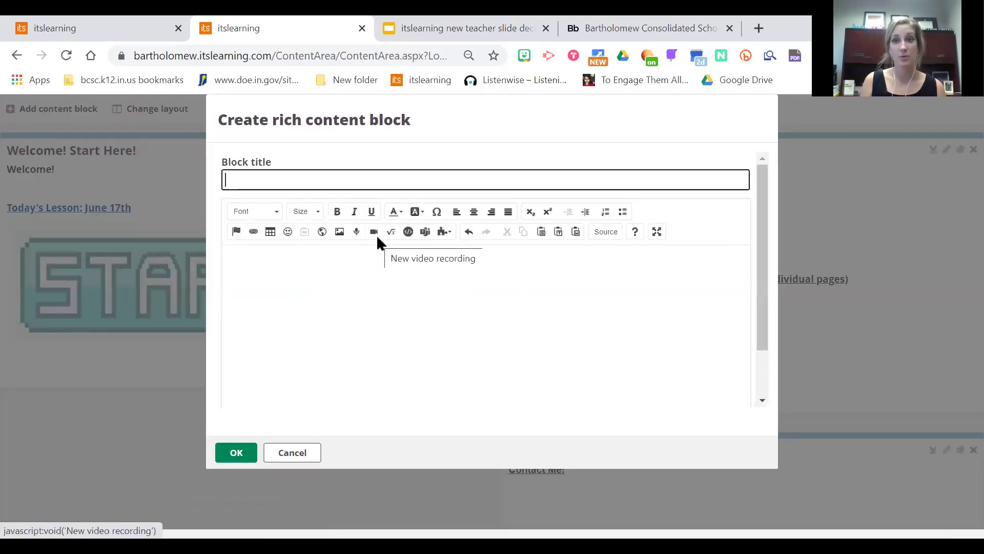
{"action": "left_click", "coordinate": [281, 174]}
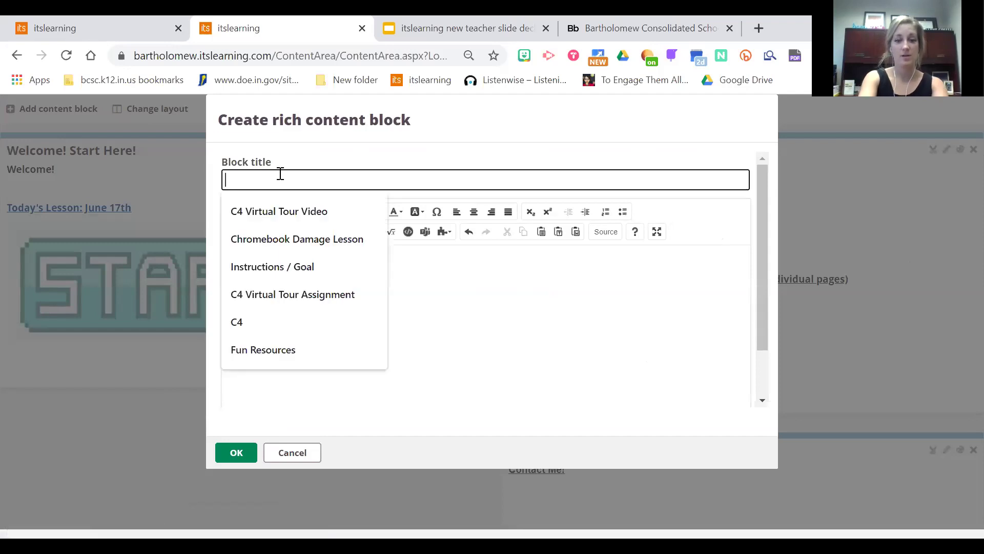
{"action": "type", "text": "Hello and we"}
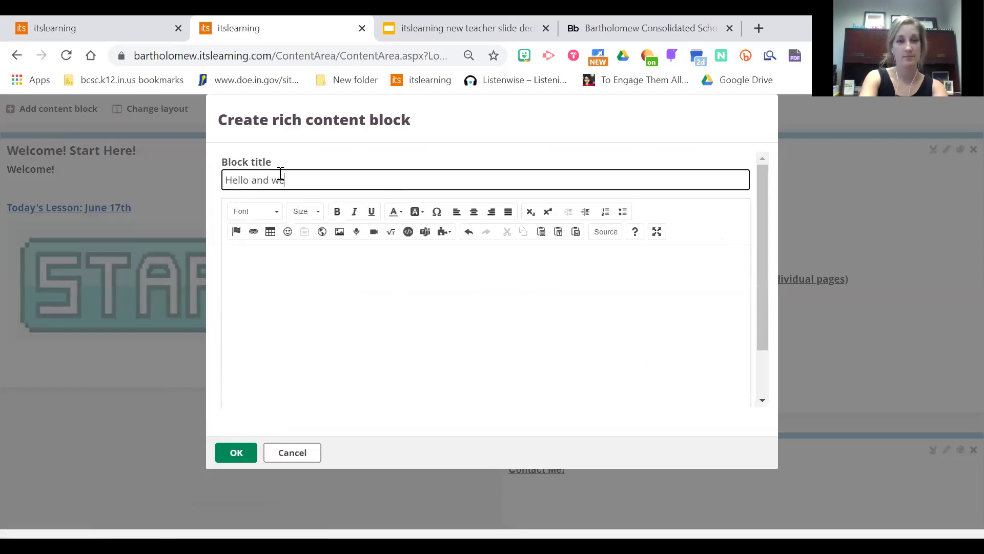
{"action": "type", "text": "lcome to our class!"}
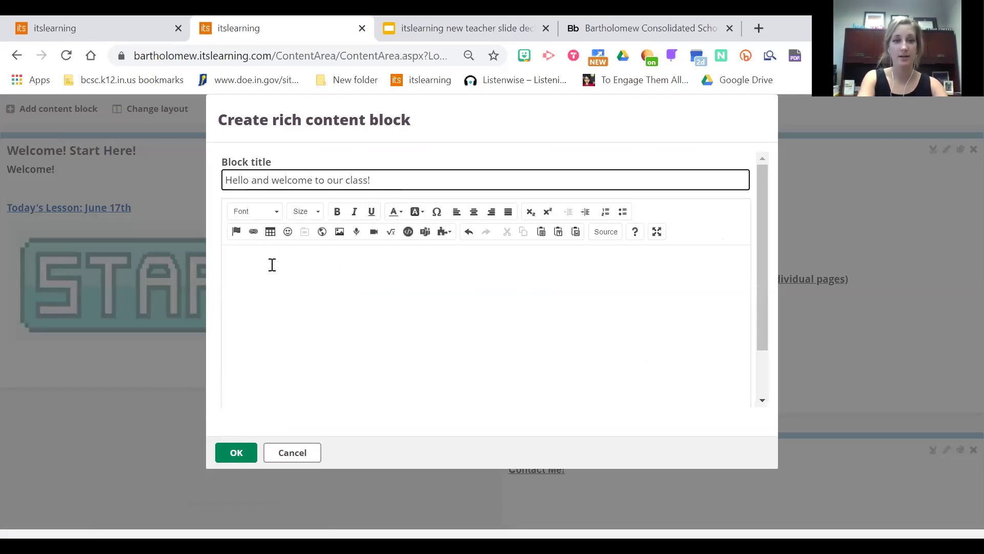
{"action": "left_click", "coordinate": [284, 278]}
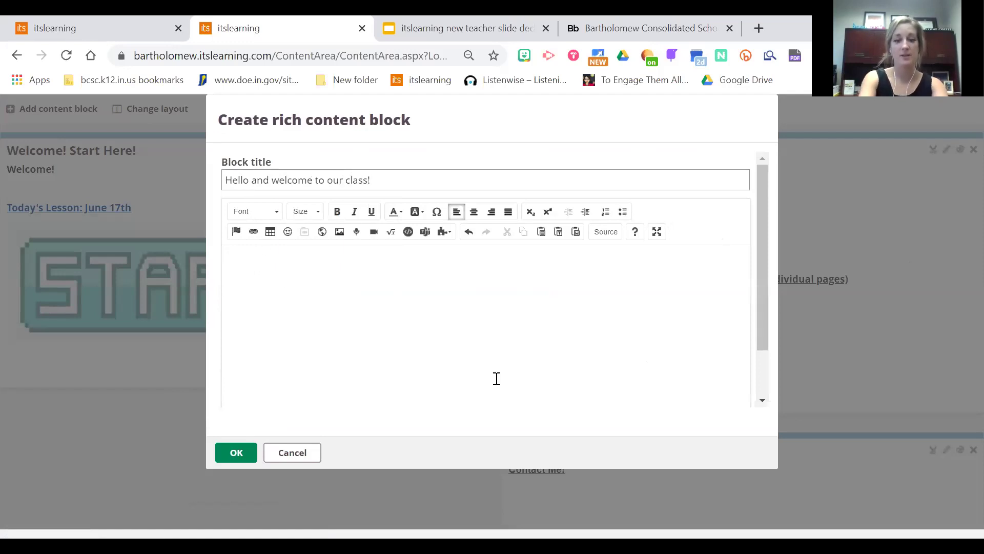
{"action": "type", "text": "We are so excited to have "}
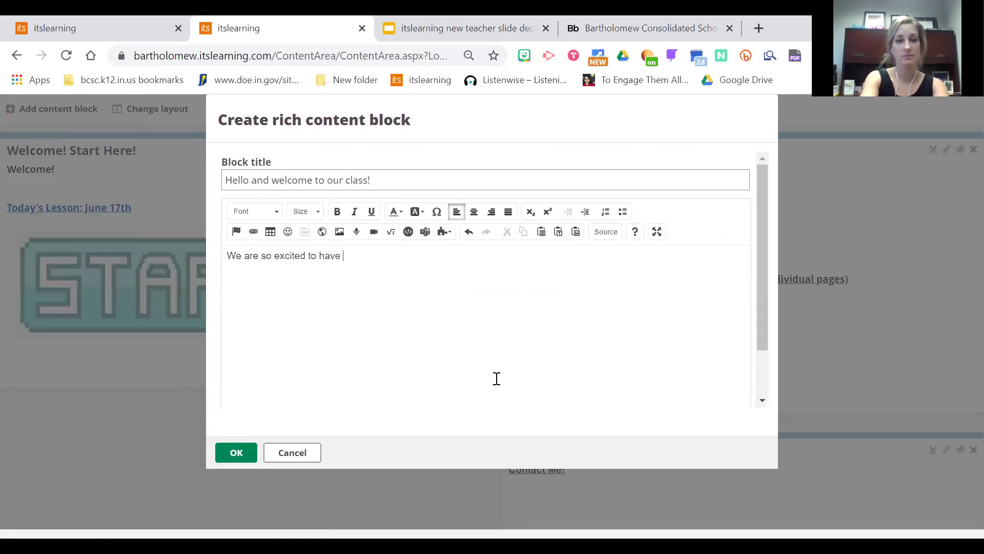
{"action": "type", "text": "you in class this year!"}
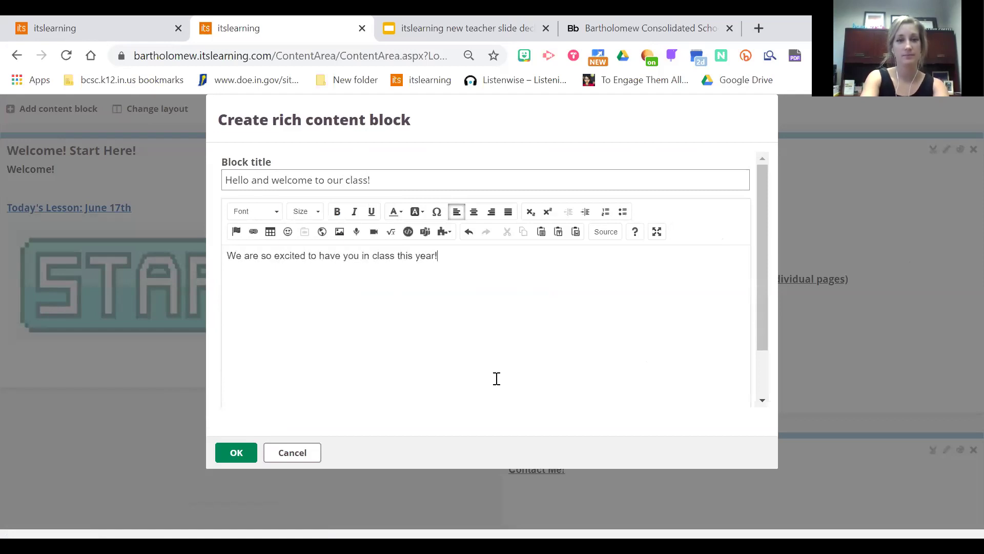
Set 'We are so excited to have you in class this year!' to the 'larger' text size
{"action": "left_click_drag", "start_coordinate": [464, 255], "coordinate": [226, 258]}
{"action": "left_click", "coordinate": [263, 216]}
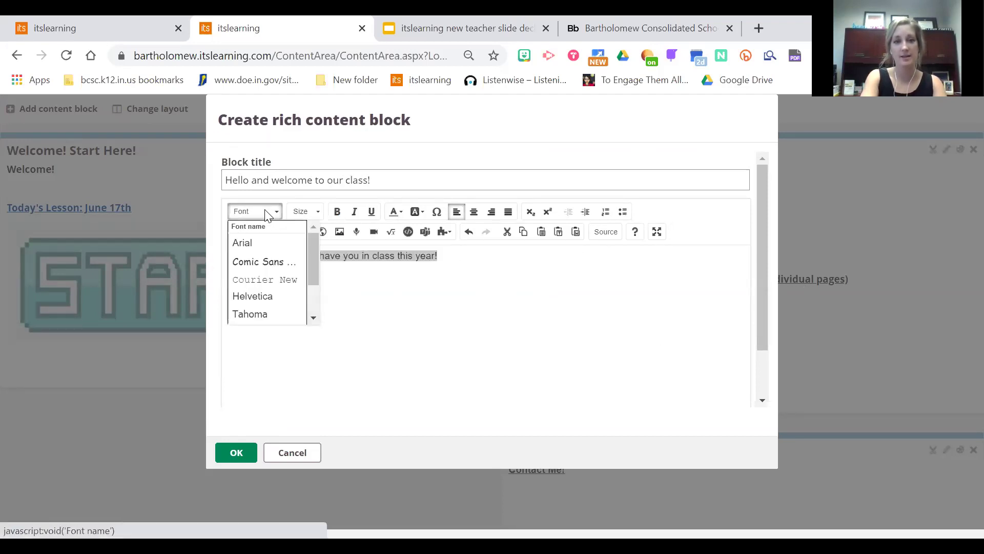
{"action": "left_click", "coordinate": [308, 211]}
{"action": "left_click", "coordinate": [308, 261]}
{"action": "left_click", "coordinate": [556, 293]}
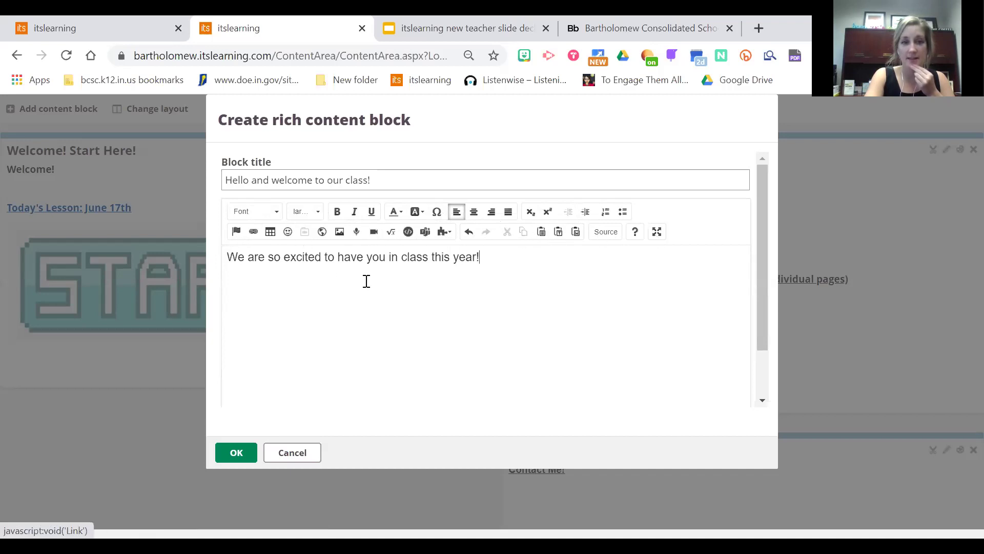
{"action": "left_click", "coordinate": [488, 264]}
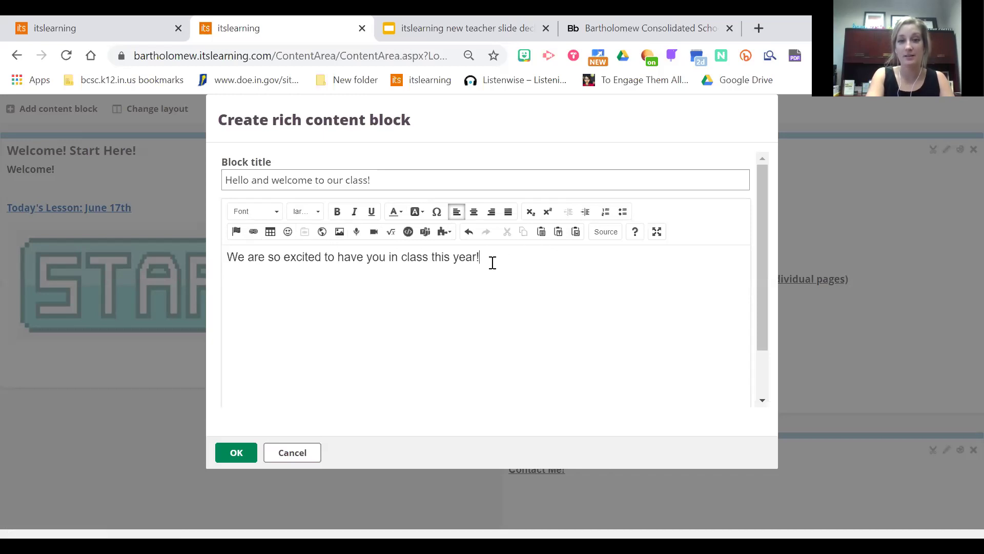
Add 'Syllabus' on a new line below the welcome sentence and select it
{"action": "key", "text": "Return"}
{"action": "type", "text": "Syllabus"}
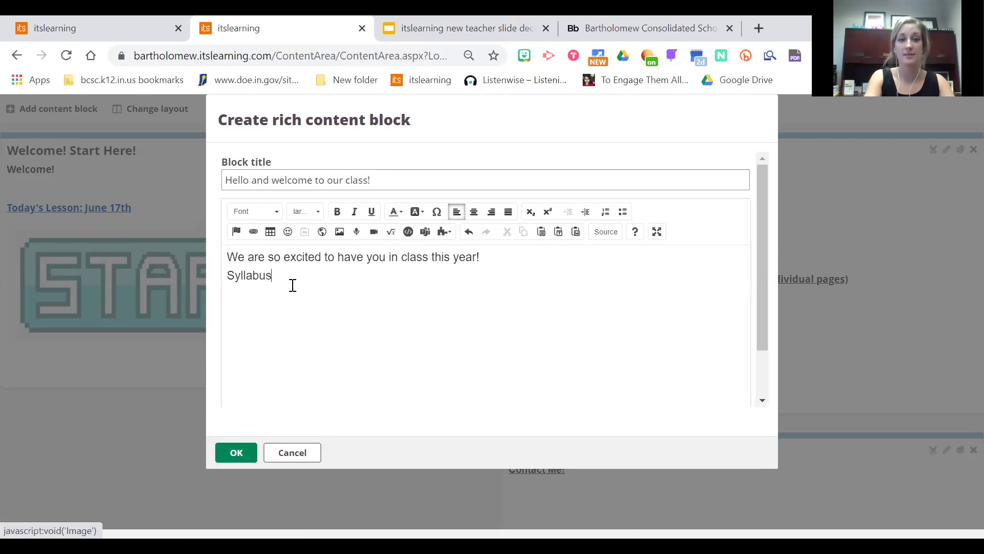
{"action": "left_click_drag", "start_coordinate": [281, 278], "coordinate": [234, 280]}
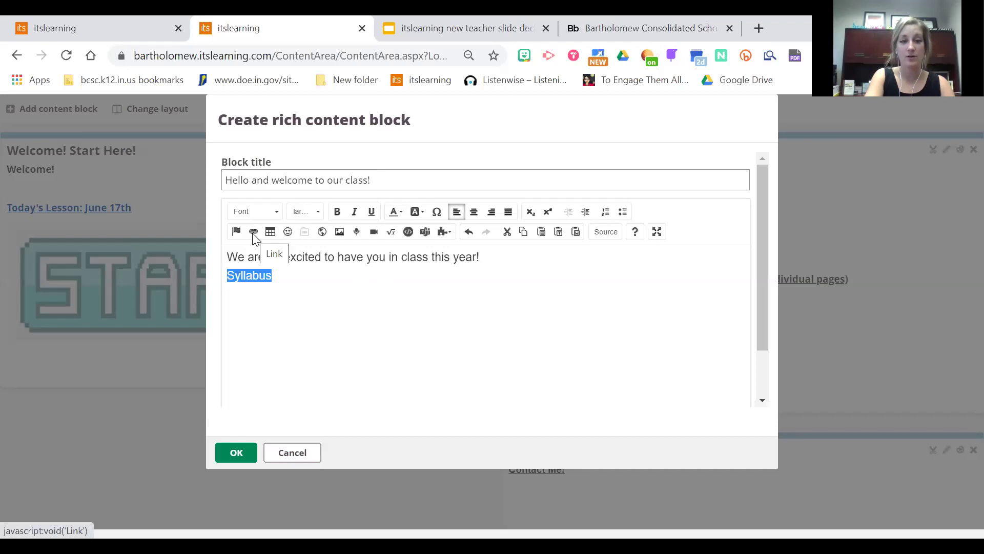
{"action": "left_click", "coordinate": [441, 23]}
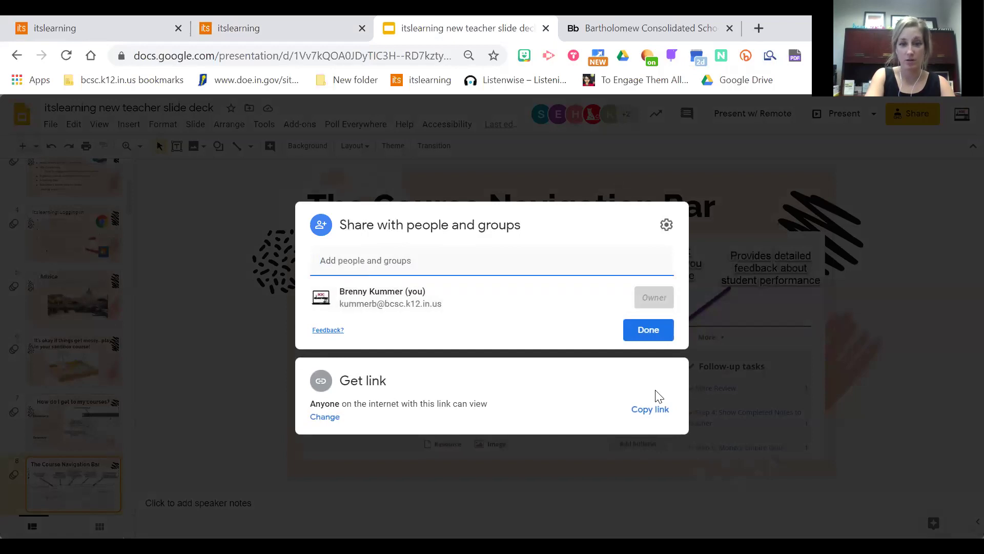
Copy the new teacher slide deck's share link in Google Slides and return to itslearning
{"action": "left_click", "coordinate": [649, 409]}
{"action": "left_click", "coordinate": [649, 329]}
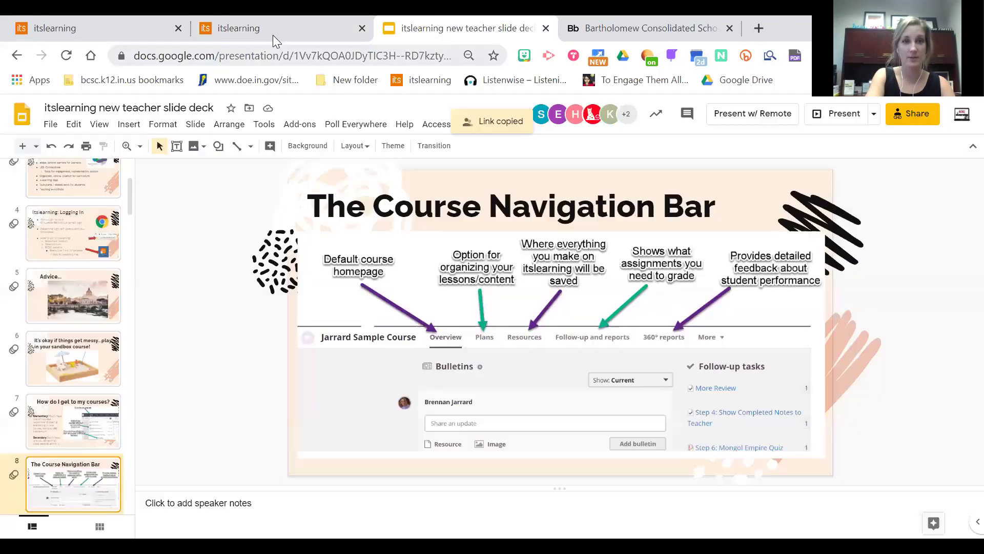
{"action": "left_click", "coordinate": [273, 35]}
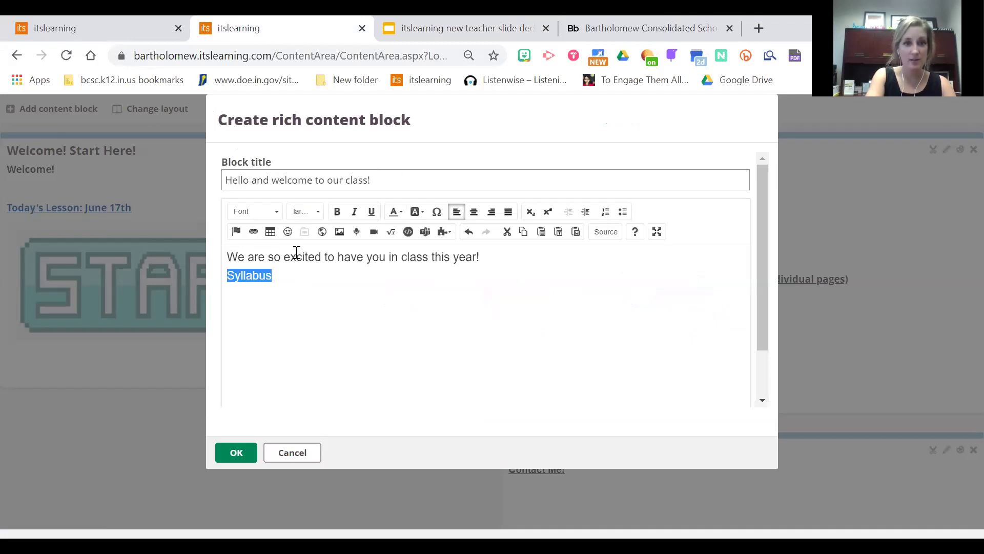
Turn the word Syllabus into a hyperlink to the pasted slide deck URL
{"action": "left_click", "coordinate": [254, 279]}
{"action": "left_click_drag", "start_coordinate": [268, 280], "coordinate": [228, 276]}
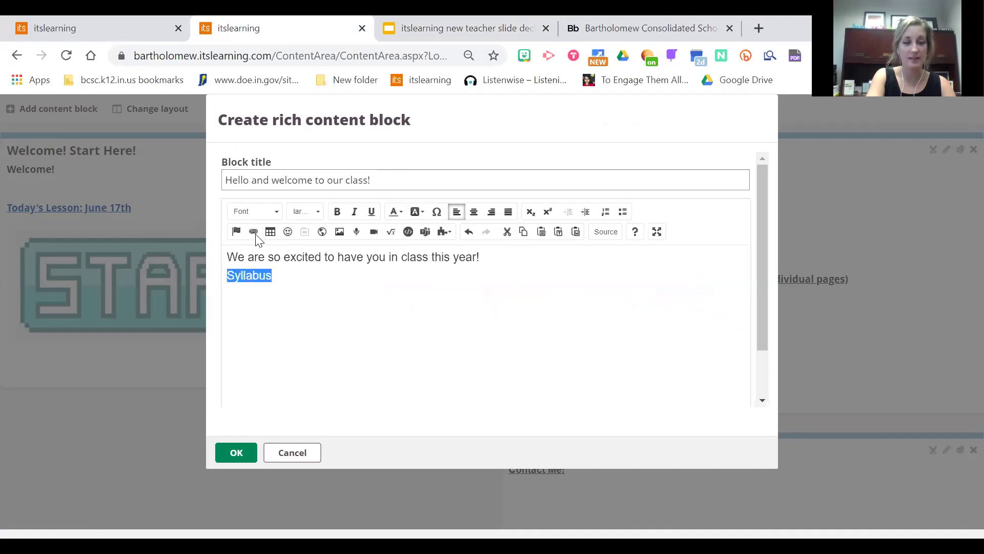
{"action": "left_click", "coordinate": [254, 233]}
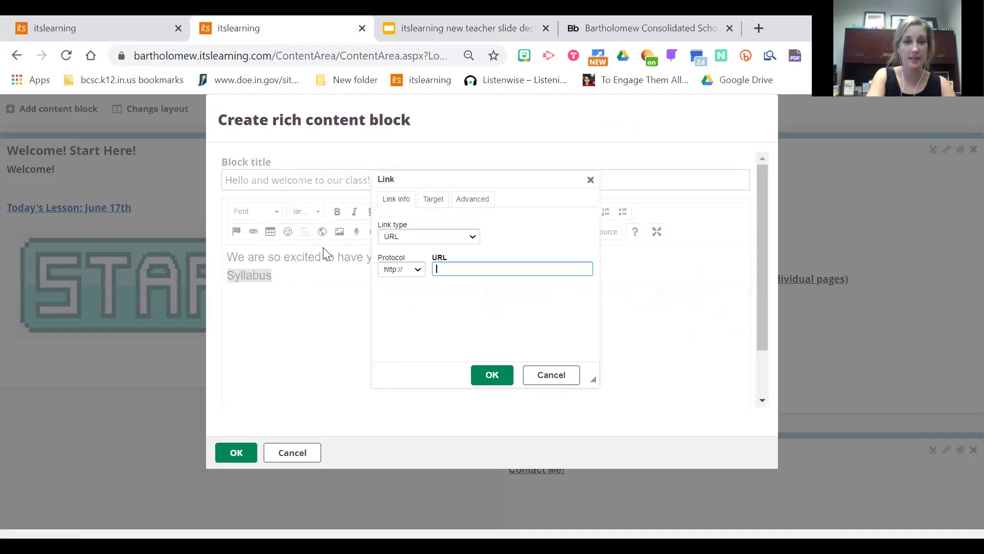
{"action": "right_click", "coordinate": [450, 268]}
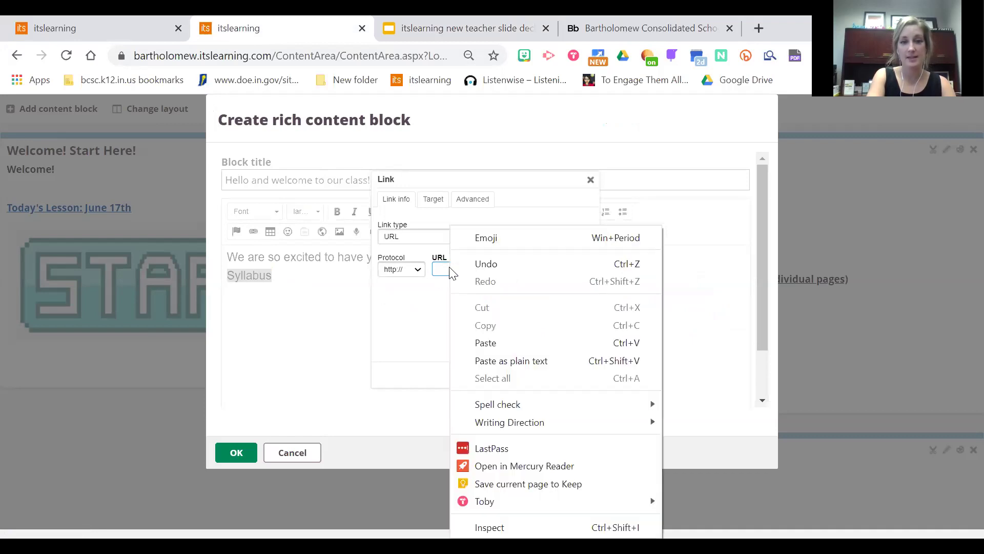
{"action": "left_click", "coordinate": [498, 340]}
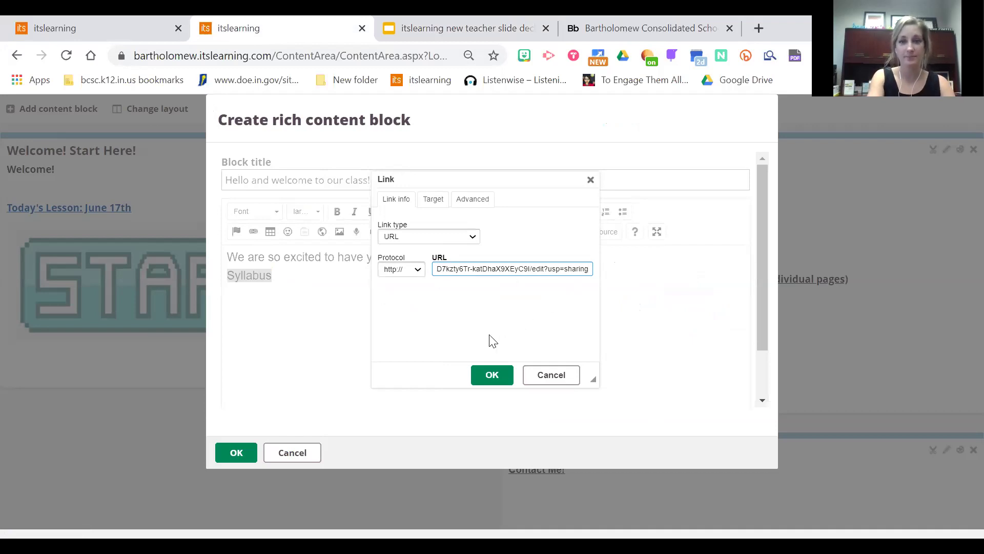
{"action": "left_click", "coordinate": [488, 376]}
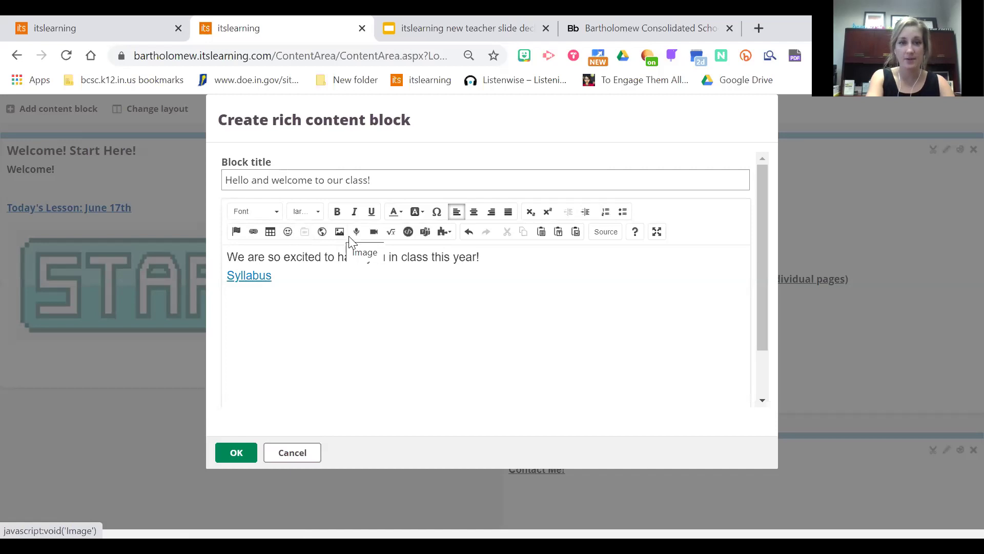
Upload the globe picture 2020-05-21_14-37-26.gif from the computer and insert it into the content block
{"action": "left_click", "coordinate": [339, 232]}
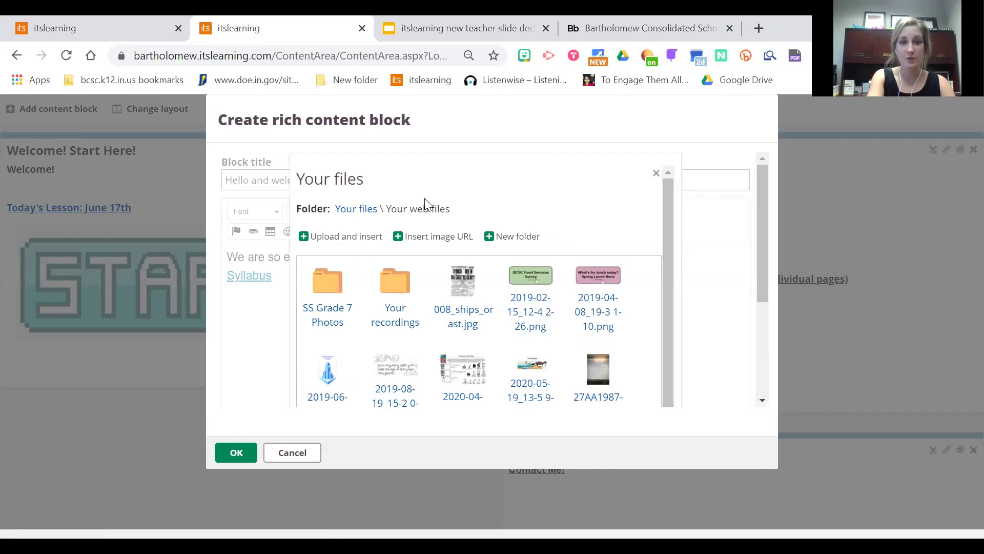
{"action": "left_click", "coordinate": [344, 241]}
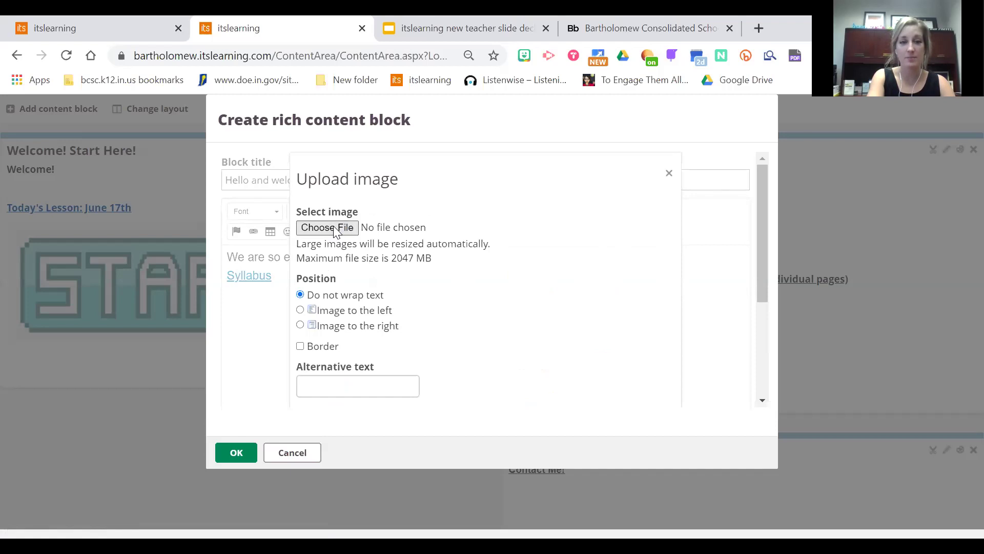
{"action": "left_click", "coordinate": [336, 230]}
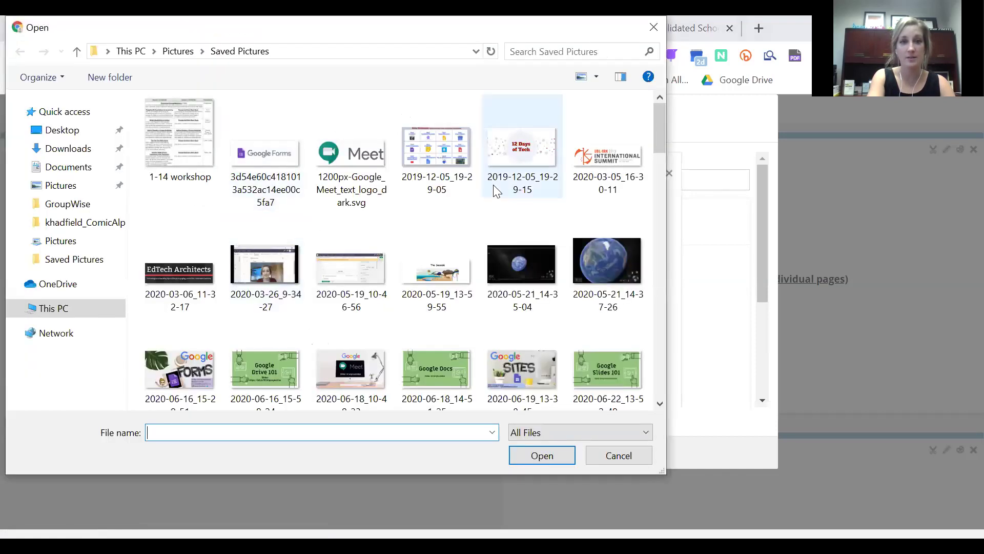
{"action": "left_click", "coordinate": [628, 251]}
{"action": "left_click", "coordinate": [541, 458]}
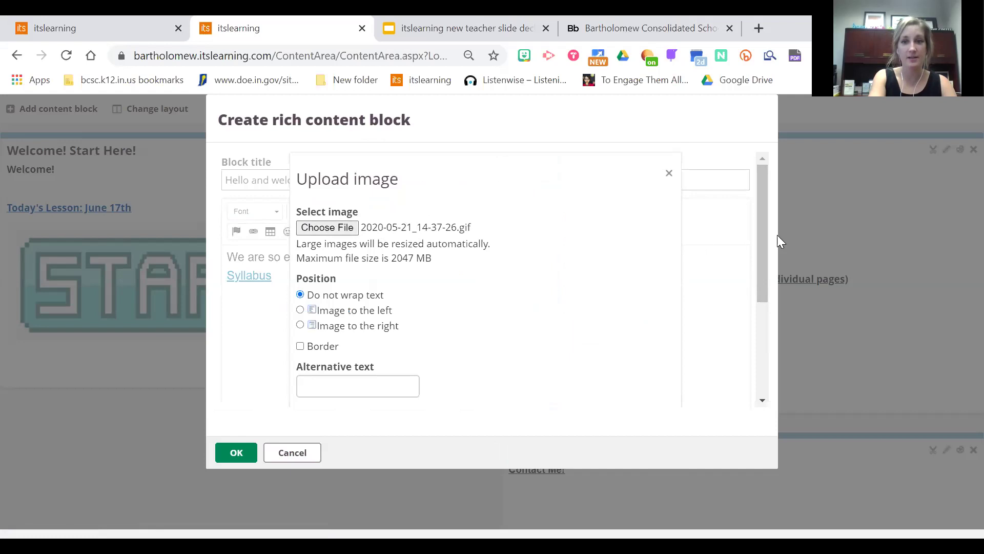
{"action": "left_click_drag", "start_coordinate": [760, 230], "coordinate": [761, 286]}
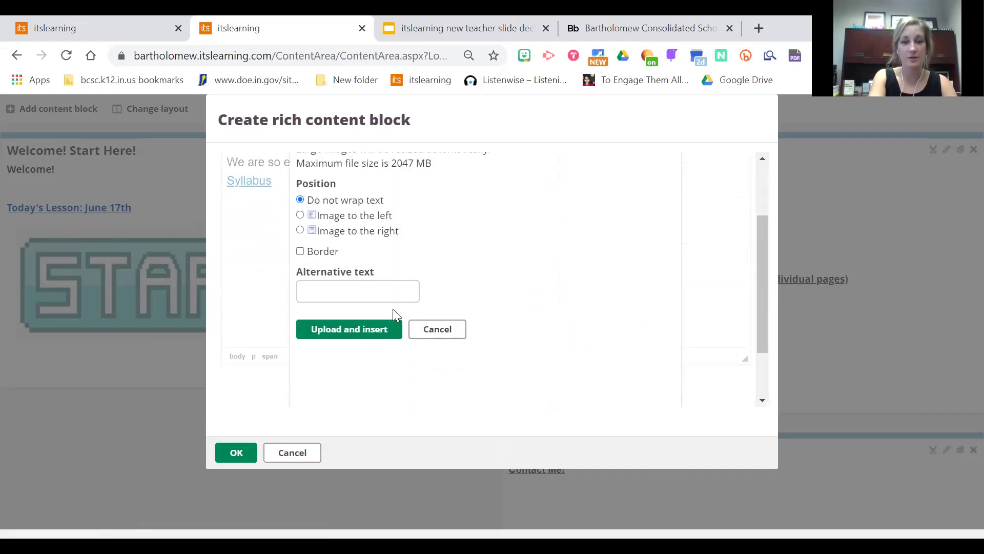
{"action": "left_click", "coordinate": [365, 336]}
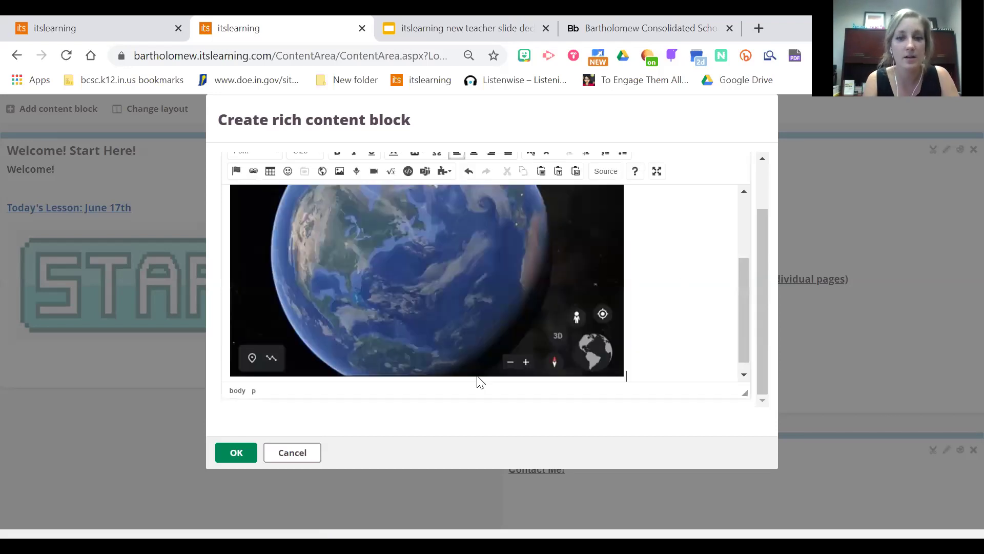
Shrink the globe image under the Syllabus link by dragging its corner handle inward
{"action": "left_click", "coordinate": [539, 291]}
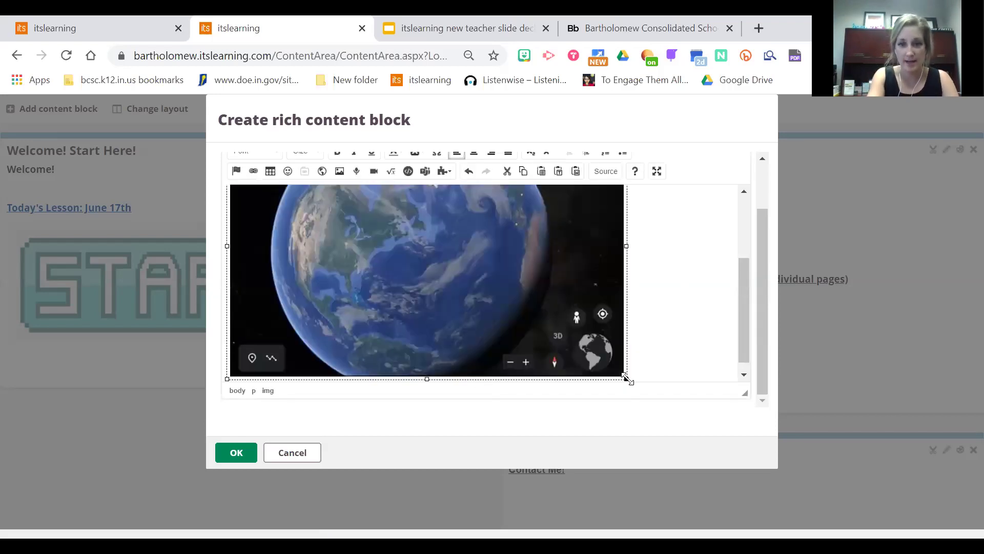
{"action": "left_click_drag", "start_coordinate": [627, 378], "coordinate": [313, 225]}
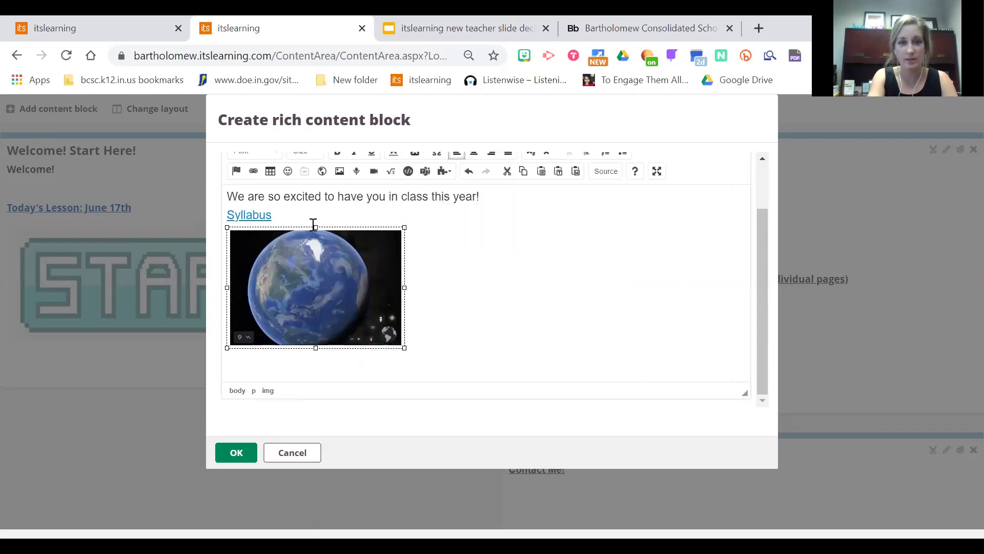
{"action": "left_click_drag", "start_coordinate": [405, 347], "coordinate": [385, 335]}
{"action": "left_click", "coordinate": [486, 307]}
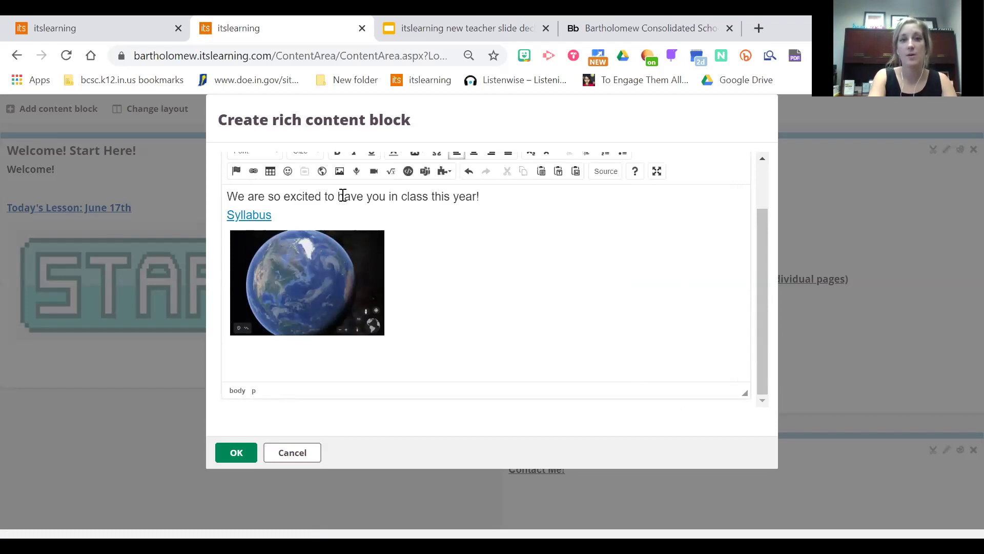
Close the image file browser and bring up the Advice slide in the Google Slides deck
{"action": "left_click", "coordinate": [340, 171]}
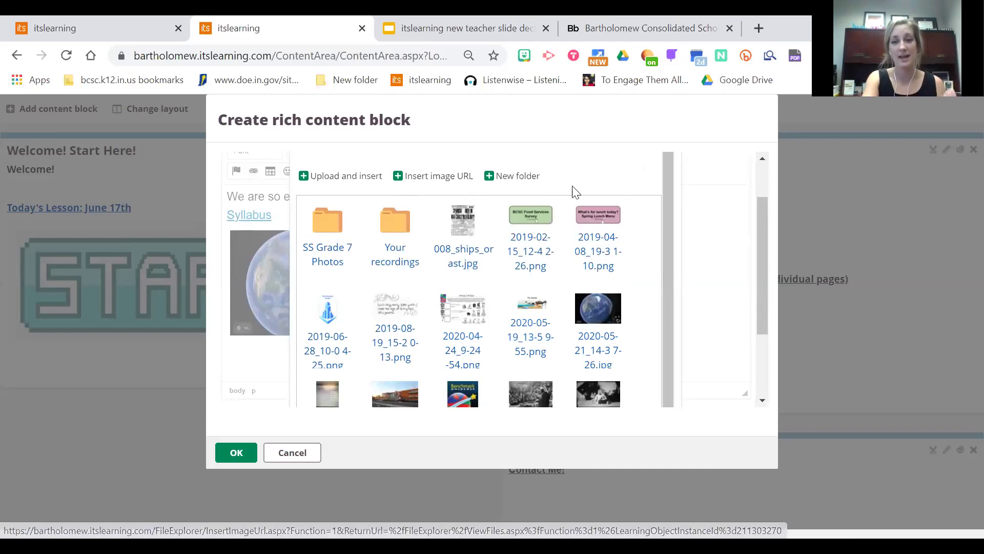
{"action": "scroll", "coordinate": [769, 228], "scroll_direction": "up", "scroll_amount": 2}
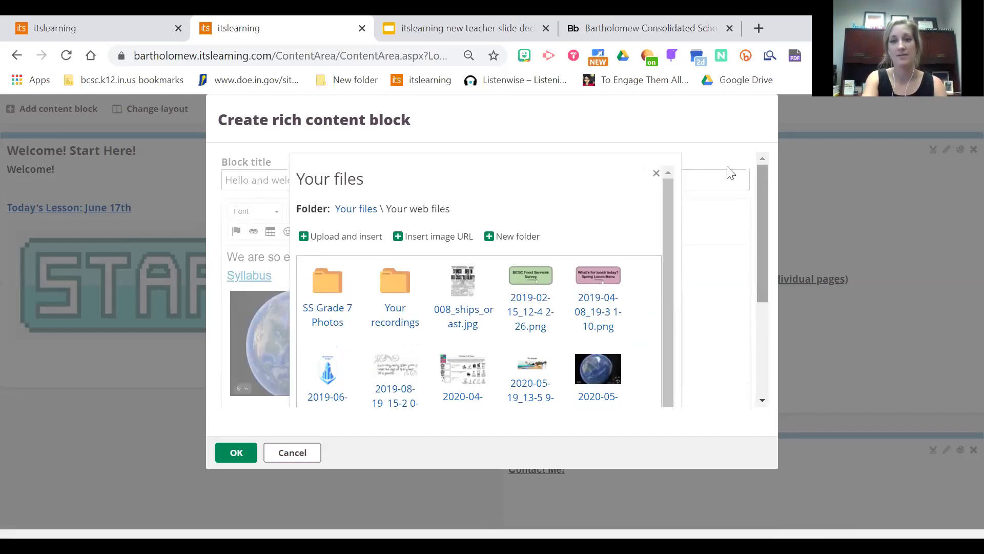
{"action": "left_click", "coordinate": [656, 177]}
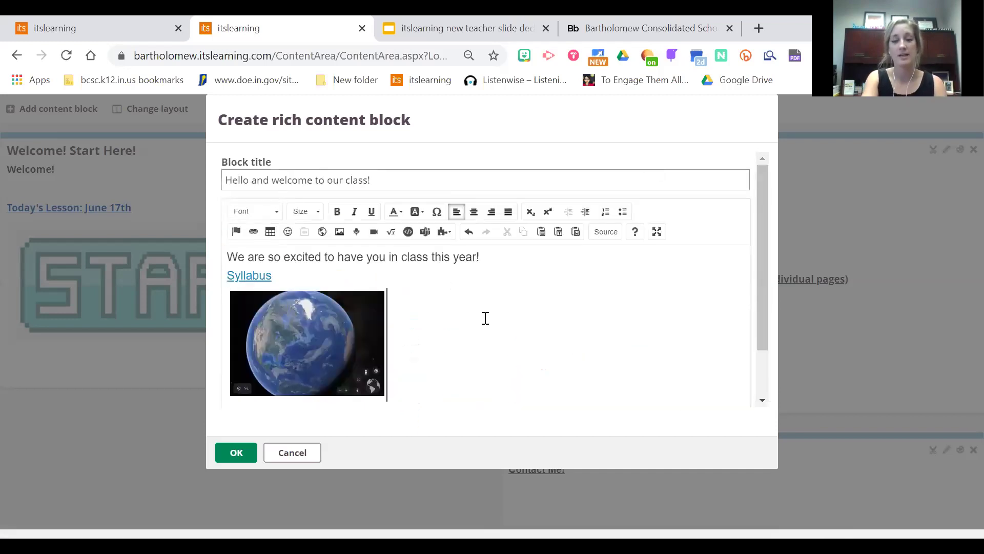
{"action": "left_click", "coordinate": [442, 19]}
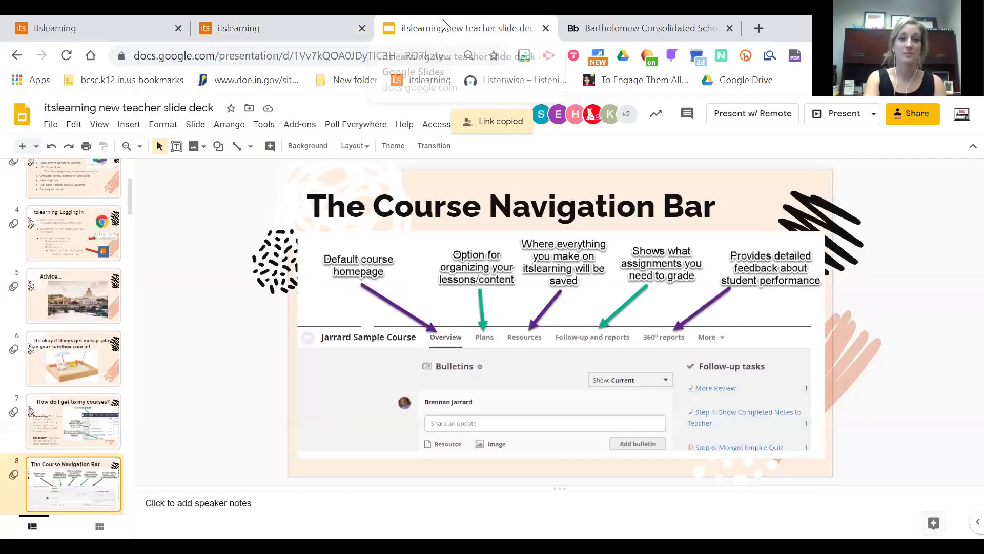
{"action": "left_click", "coordinate": [70, 292]}
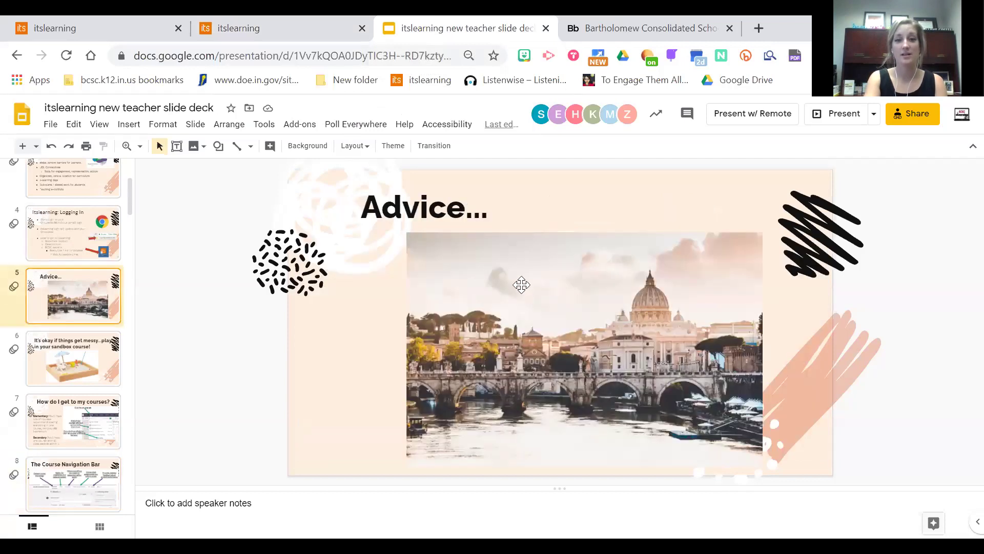
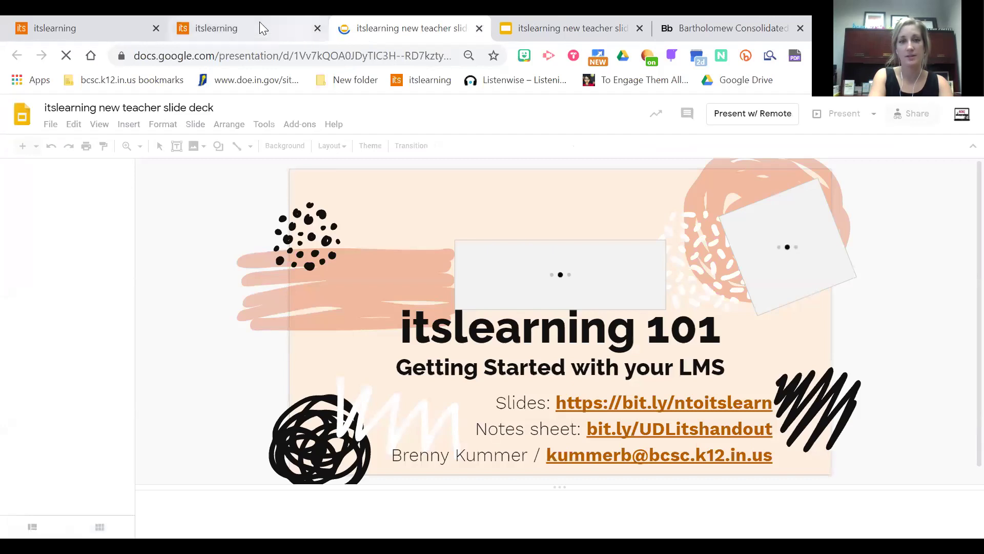
Close the slide deck tabs and open the 'Hello and welcome to our class!' block for editing
{"action": "key", "text": "ctrl+w"}
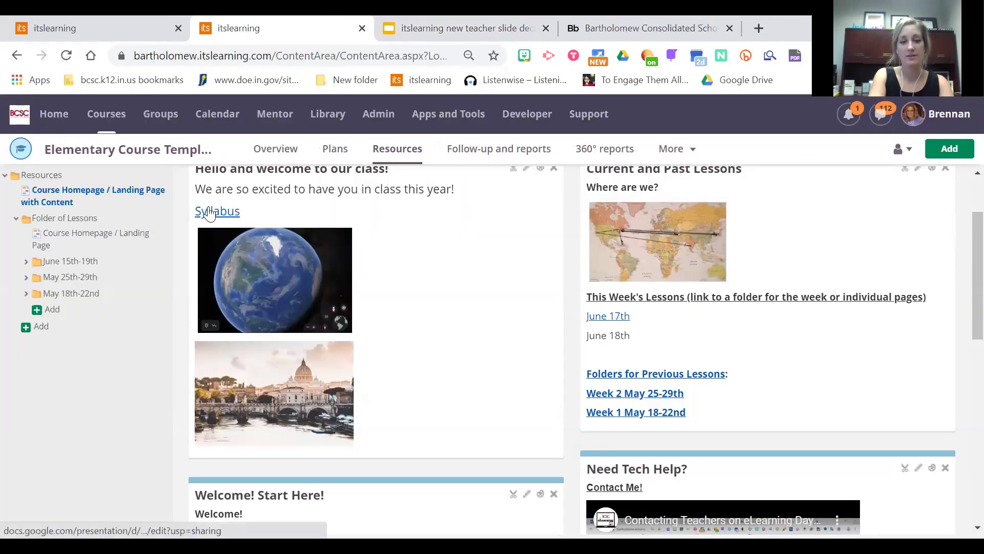
{"action": "left_click", "coordinate": [210, 214]}
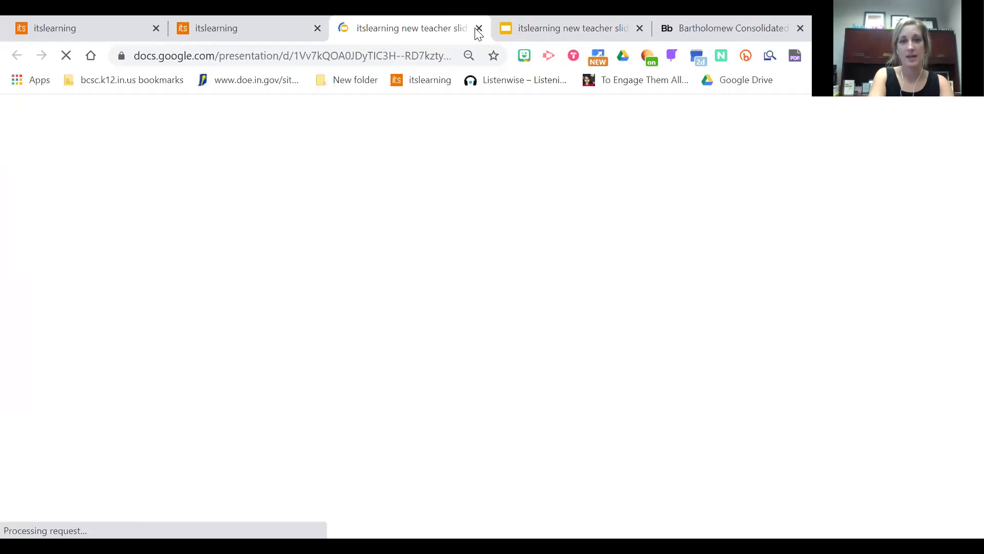
{"action": "key", "text": "ctrl+w"}
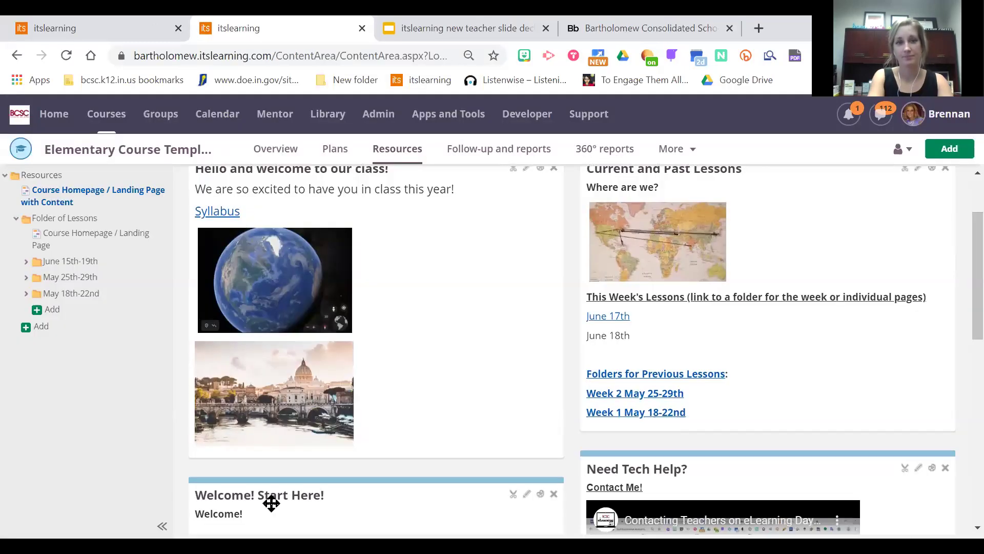
{"action": "scroll", "coordinate": [959, 259], "scroll_direction": "up", "scroll_amount": 2}
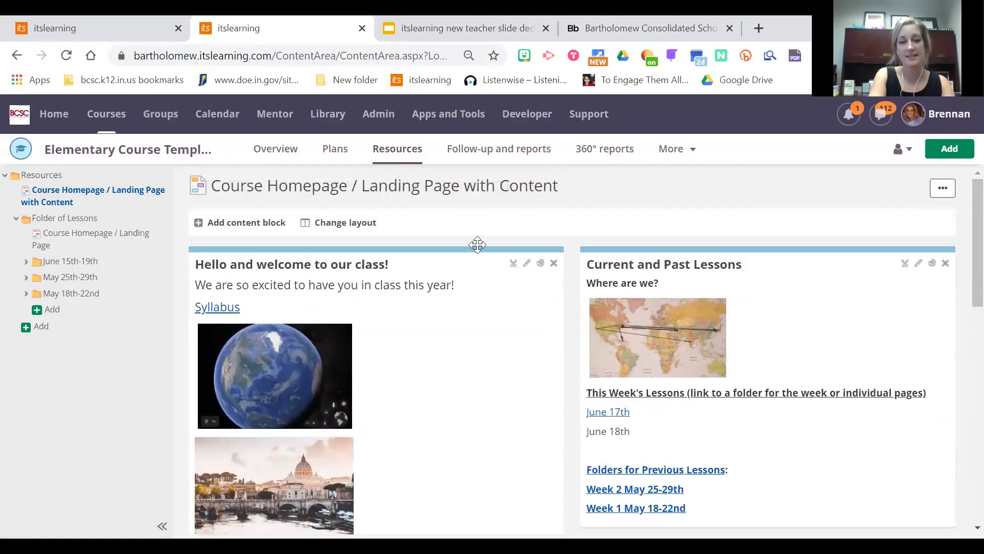
{"action": "left_click", "coordinate": [527, 263]}
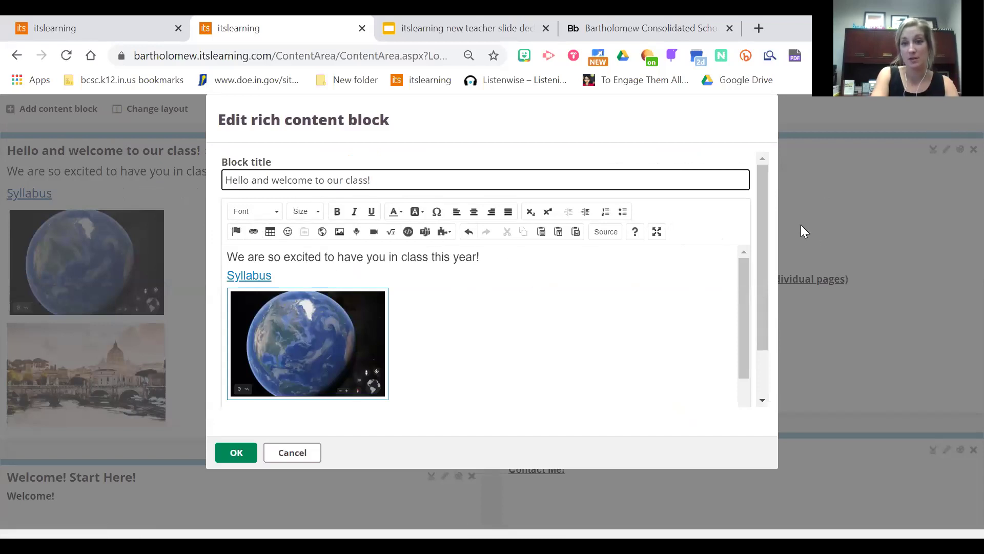
Place the caret after 'year!' and insert blank lines below the welcome sentence
{"action": "scroll", "coordinate": [767, 216], "scroll_direction": "down", "scroll_amount": 2}
{"action": "left_click", "coordinate": [744, 328]}
{"action": "scroll", "coordinate": [657, 222], "scroll_direction": "up", "scroll_amount": 3}
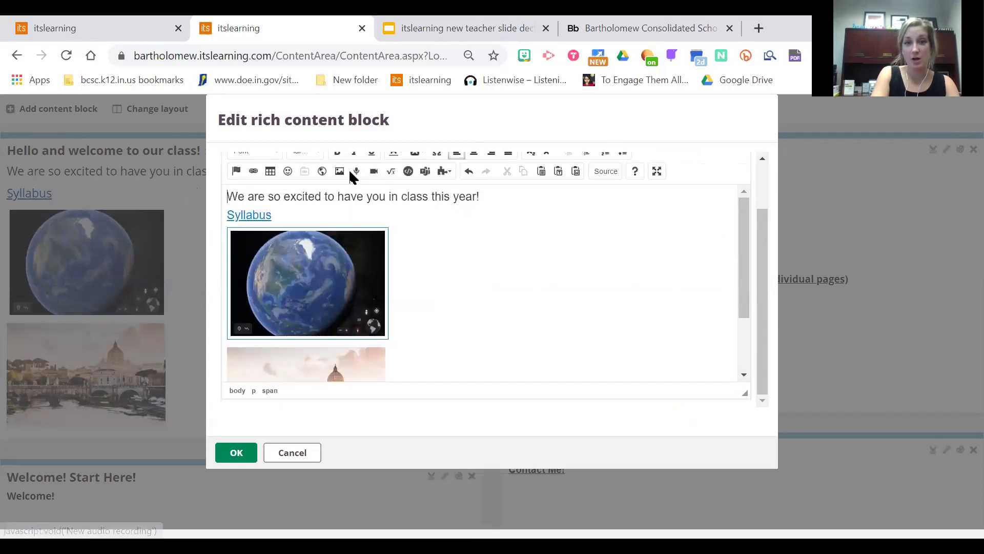
{"action": "scroll", "coordinate": [745, 314], "scroll_direction": "down", "scroll_amount": 2}
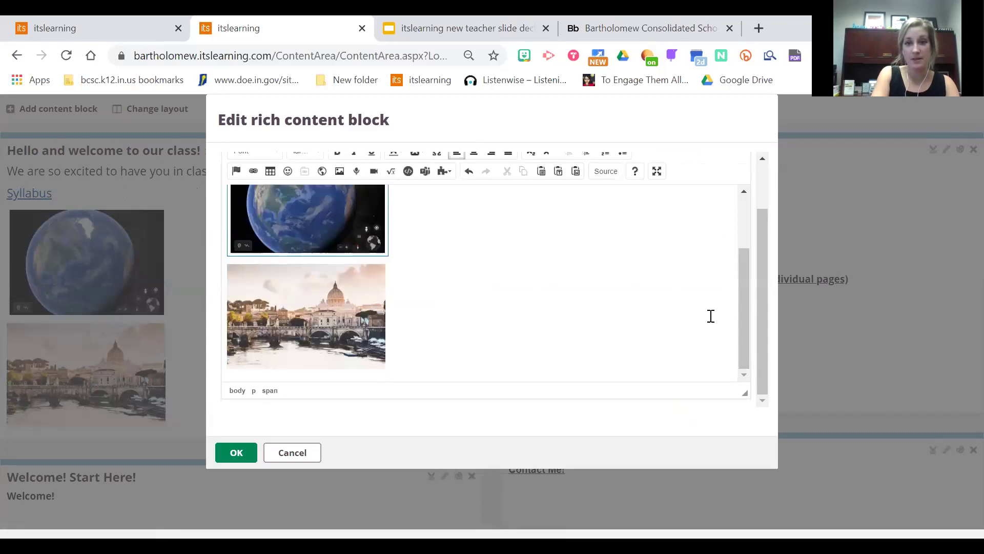
{"action": "scroll", "coordinate": [749, 289], "scroll_direction": "up", "scroll_amount": 2}
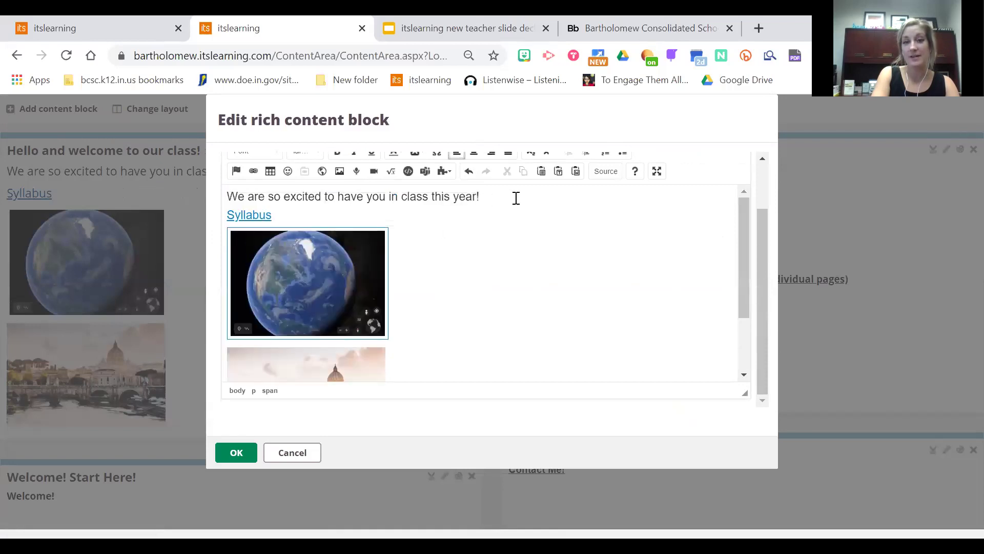
{"action": "key", "text": "Return"}
{"action": "key", "text": "Return"}
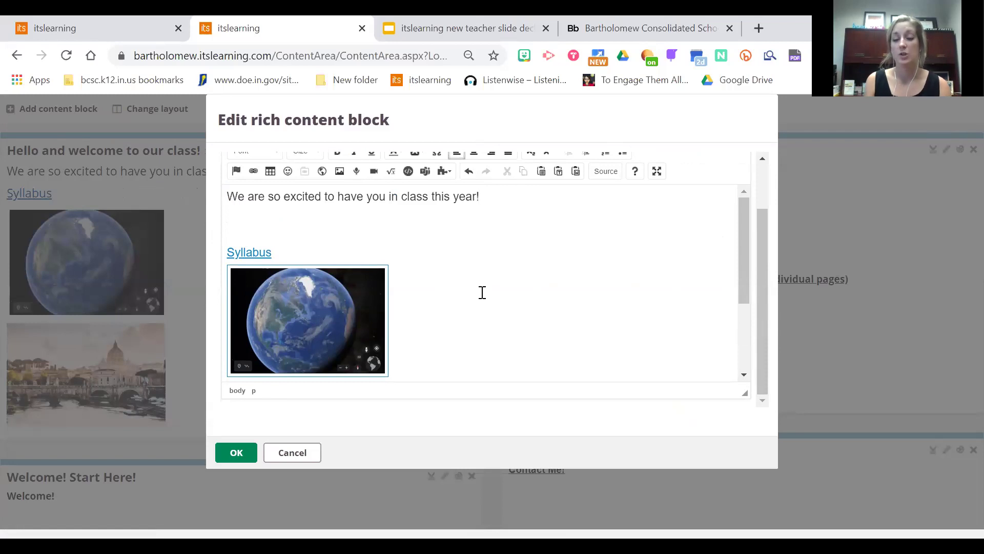
Try the editor's video recorder in direct video mode, then close it
{"action": "left_click", "coordinate": [374, 175]}
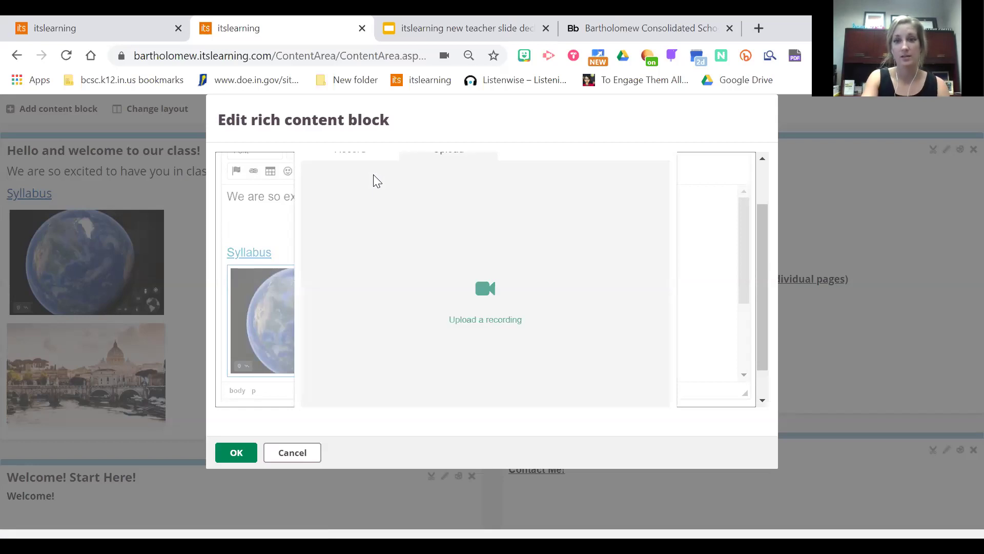
{"action": "left_click_drag", "start_coordinate": [764, 255], "coordinate": [763, 229]}
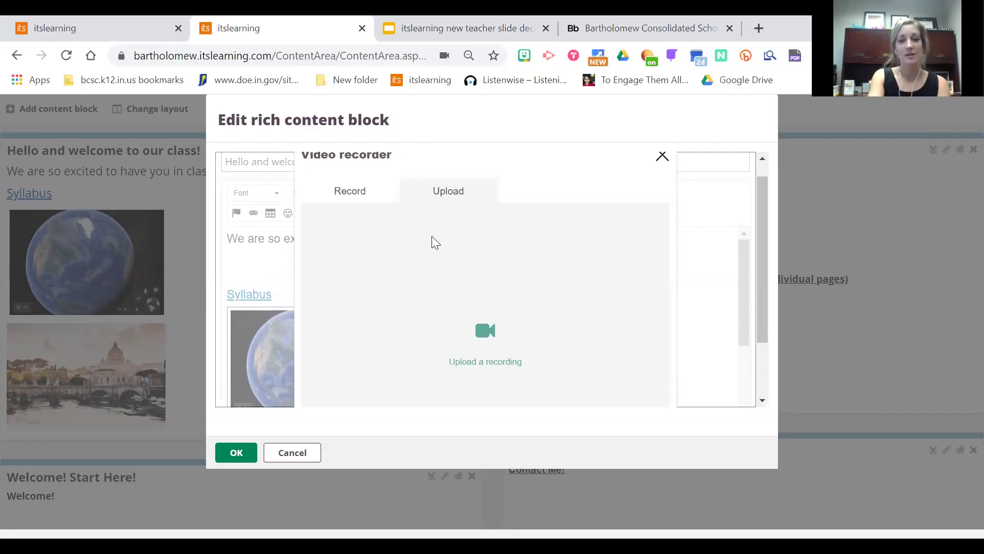
{"action": "left_click", "coordinate": [347, 193]}
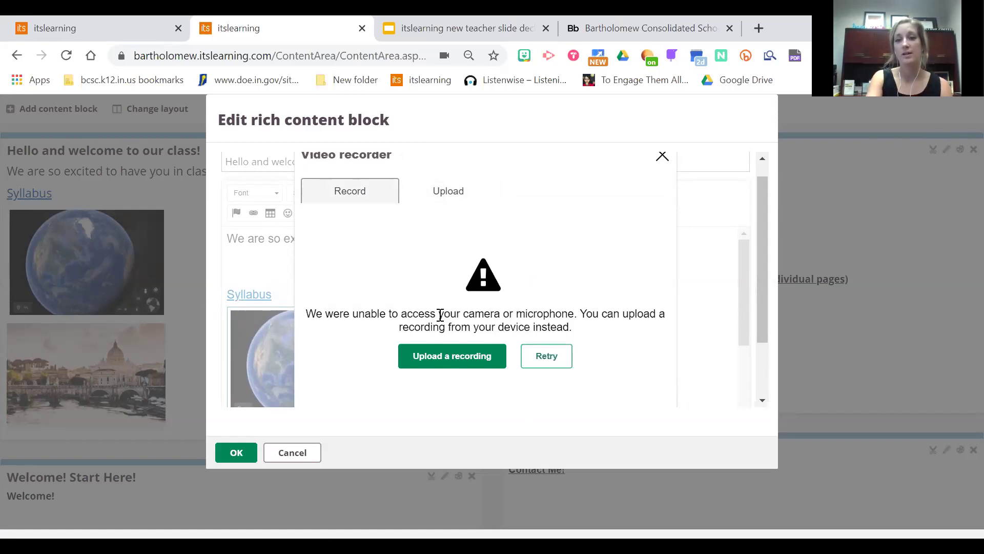
{"action": "left_click", "coordinate": [662, 156]}
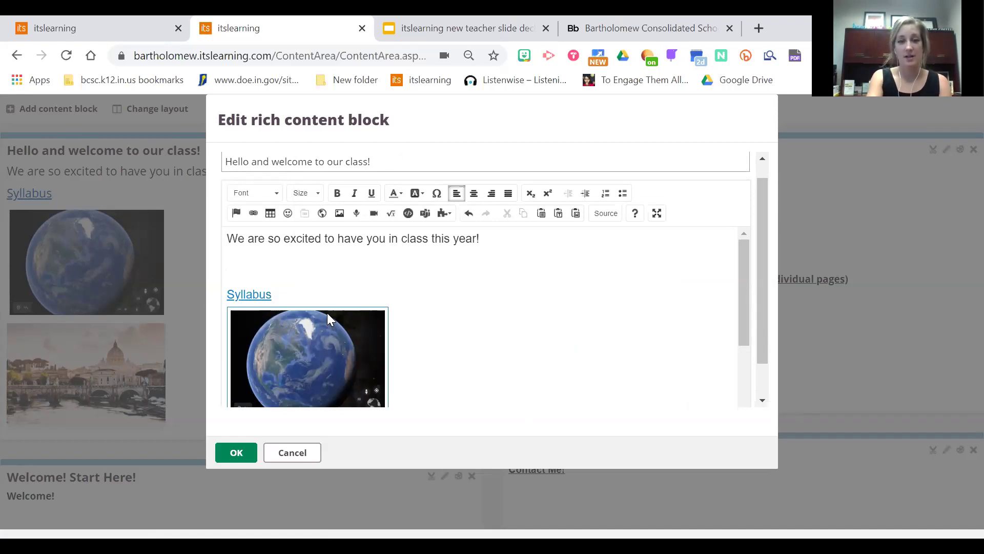
Try the audio recorder, close it, and delete the blank lines above Syllabus
{"action": "left_click", "coordinate": [357, 214]}
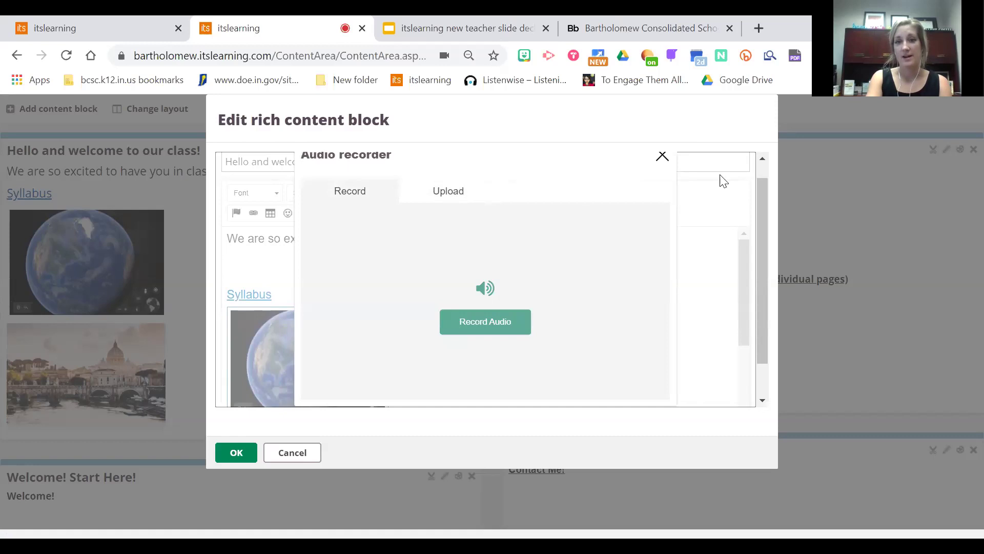
{"action": "left_click", "coordinate": [662, 156]}
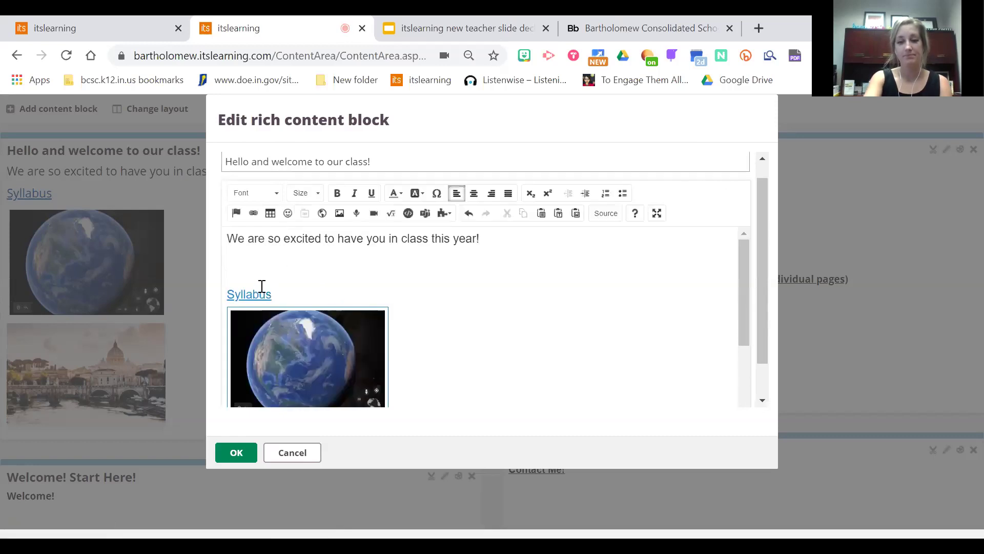
{"action": "key", "text": "BackSpace"}
{"action": "key", "text": "BackSpace"}
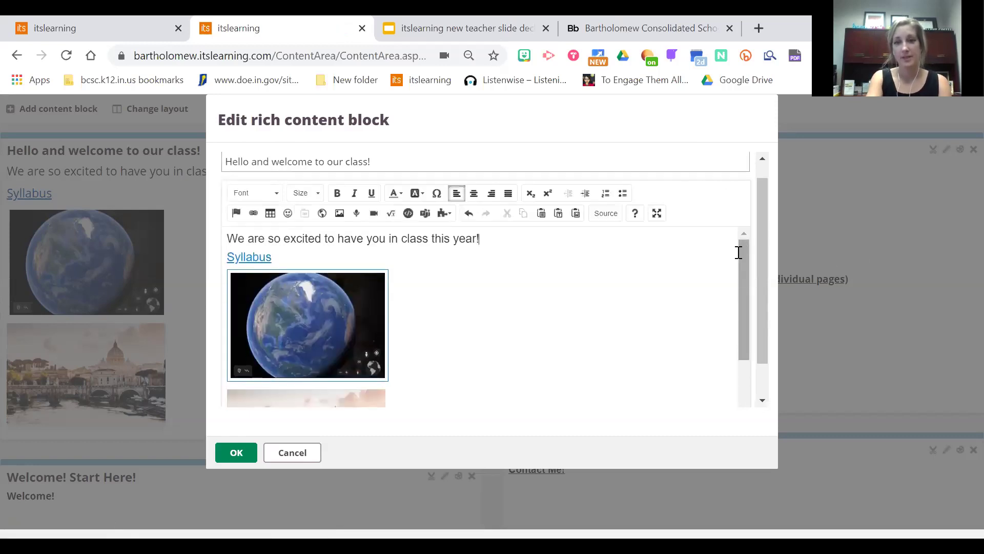
Place the caret in the welcome block just below the Rome image
{"action": "left_click_drag", "start_coordinate": [747, 266], "coordinate": [776, 275]}
{"action": "left_click_drag", "start_coordinate": [747, 330], "coordinate": [744, 266]}
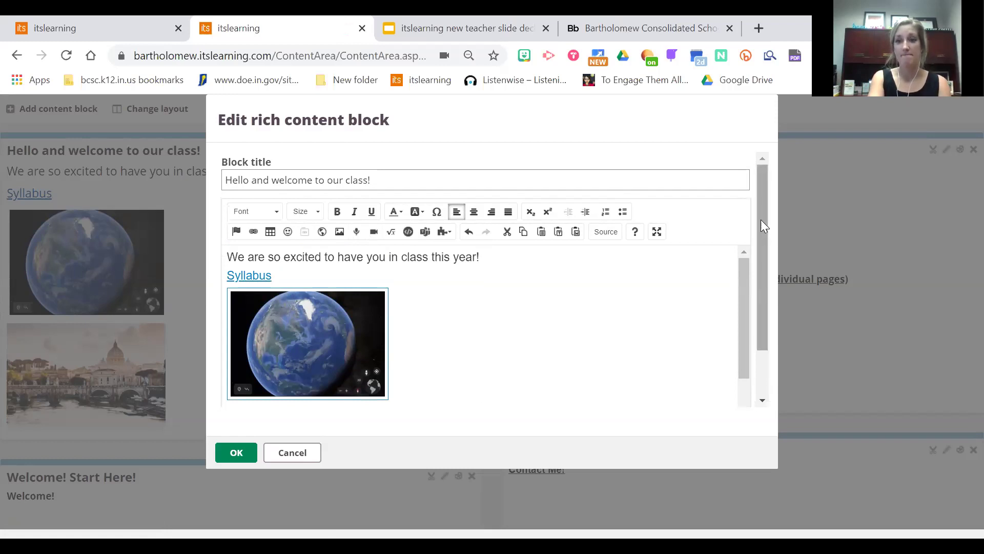
{"action": "scroll", "coordinate": [760, 220], "scroll_direction": "down", "scroll_amount": 1}
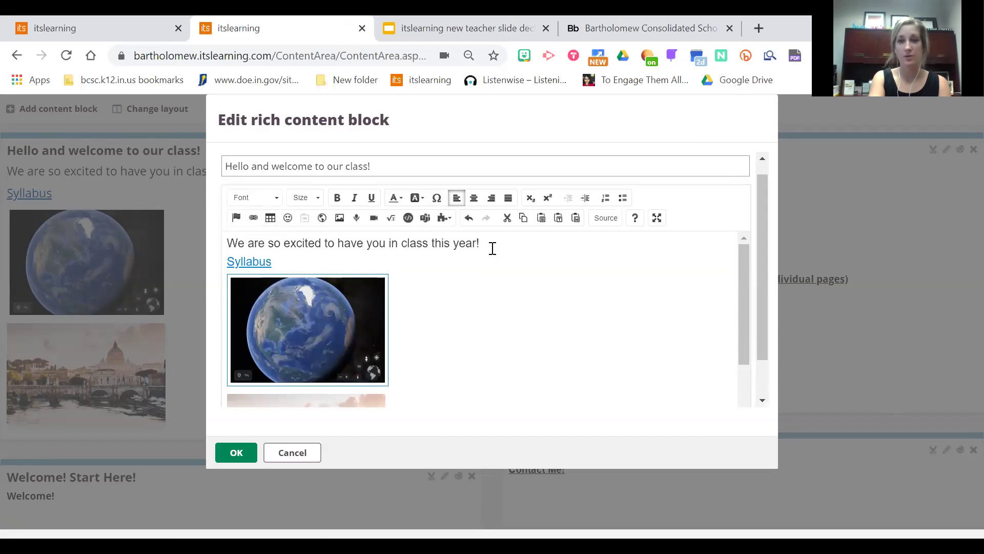
{"action": "left_click", "coordinate": [442, 313]}
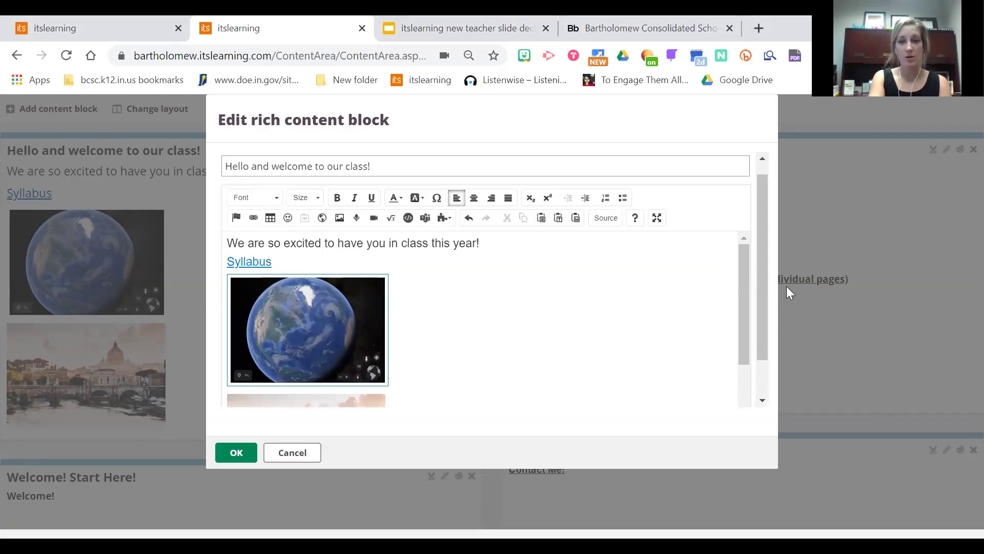
{"action": "scroll", "coordinate": [745, 277], "scroll_direction": "down", "scroll_amount": 2}
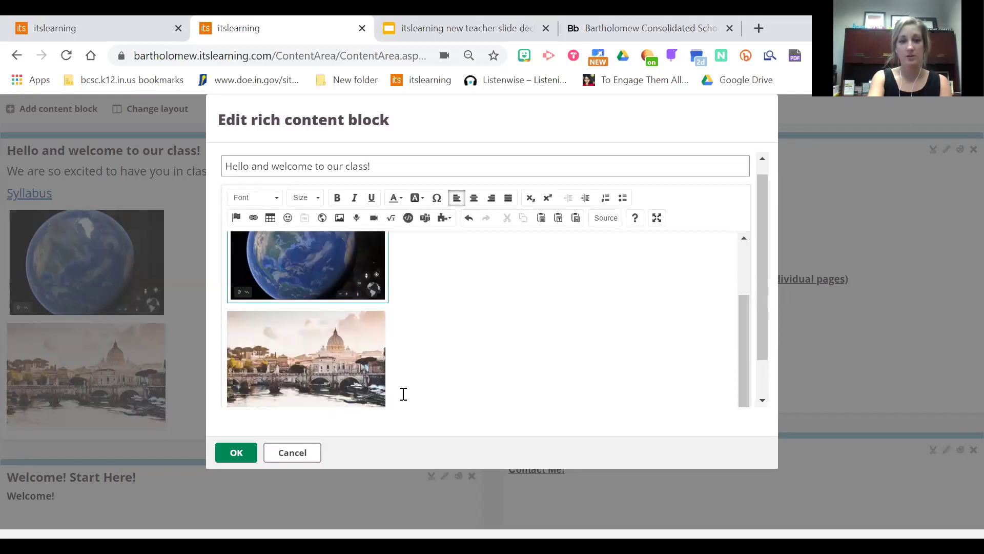
{"action": "left_click", "coordinate": [396, 404]}
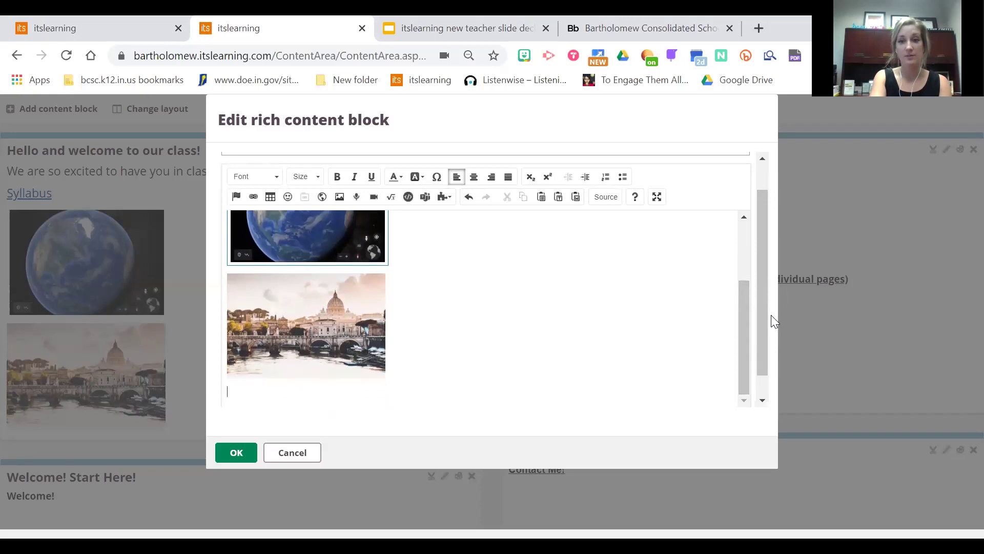
{"action": "left_click_drag", "start_coordinate": [762, 323], "coordinate": [775, 392]}
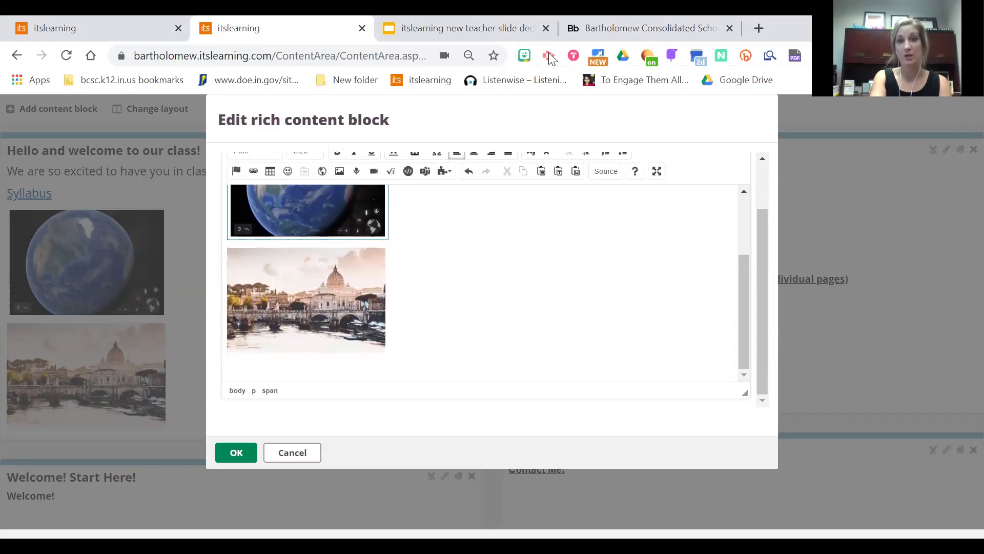
Load youtube.com in a new tab and close the Bartholomew Consolidated tab
{"action": "left_click", "coordinate": [758, 29]}
{"action": "type", "text": "y"}
{"action": "key", "text": "Return"}
{"action": "left_click", "coordinate": [640, 29]}
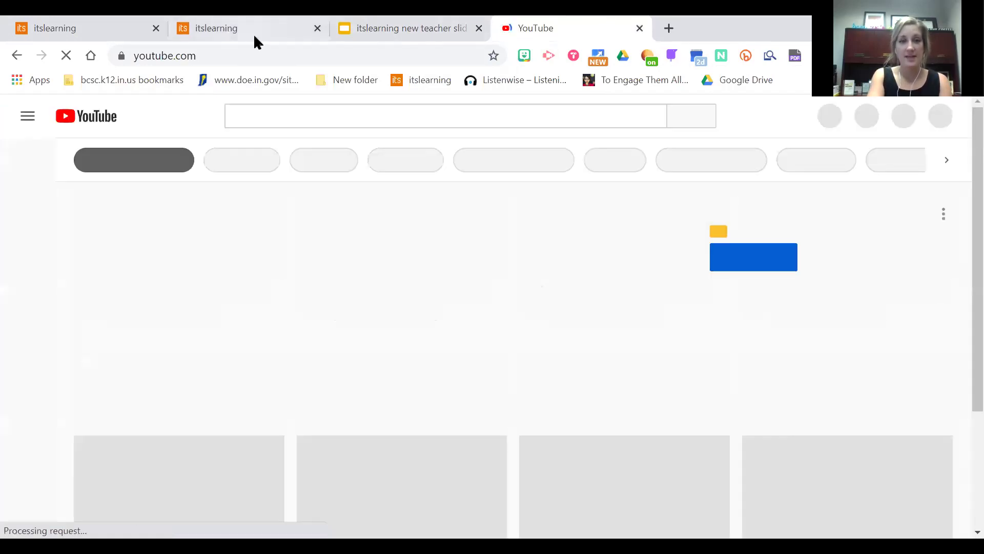
Open the 'Access and Update Your itslearning Profile' video in the YouTube tab
{"action": "left_click", "coordinate": [253, 34]}
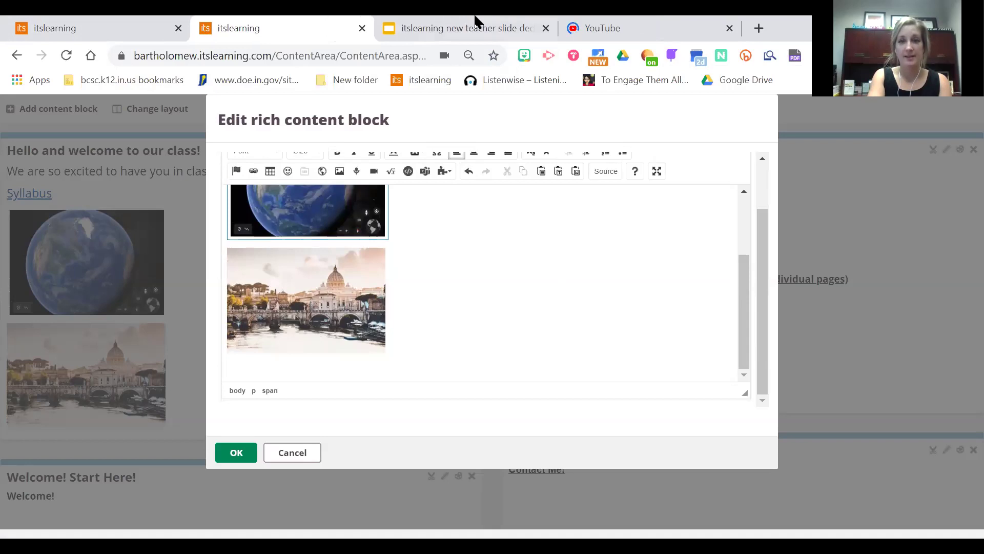
{"action": "left_click", "coordinate": [588, 21]}
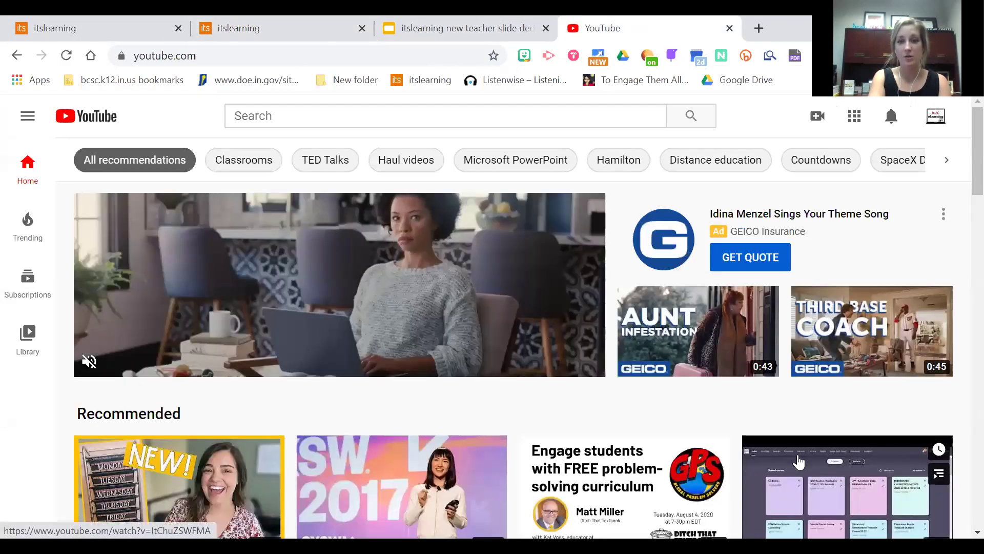
{"action": "left_click", "coordinate": [487, 375]}
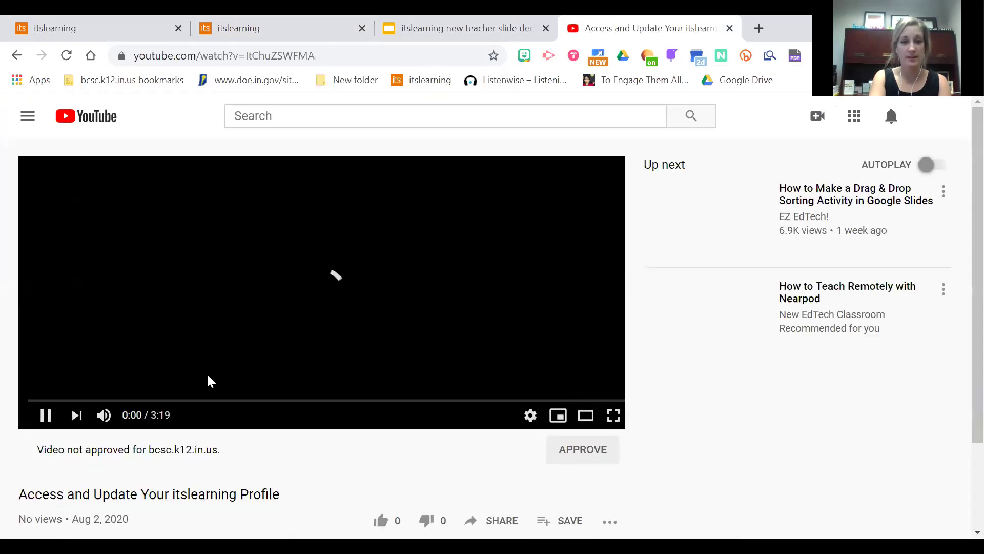
Mute and pause the video, approve it for the school district, and show its Share options
{"action": "left_click", "coordinate": [105, 422]}
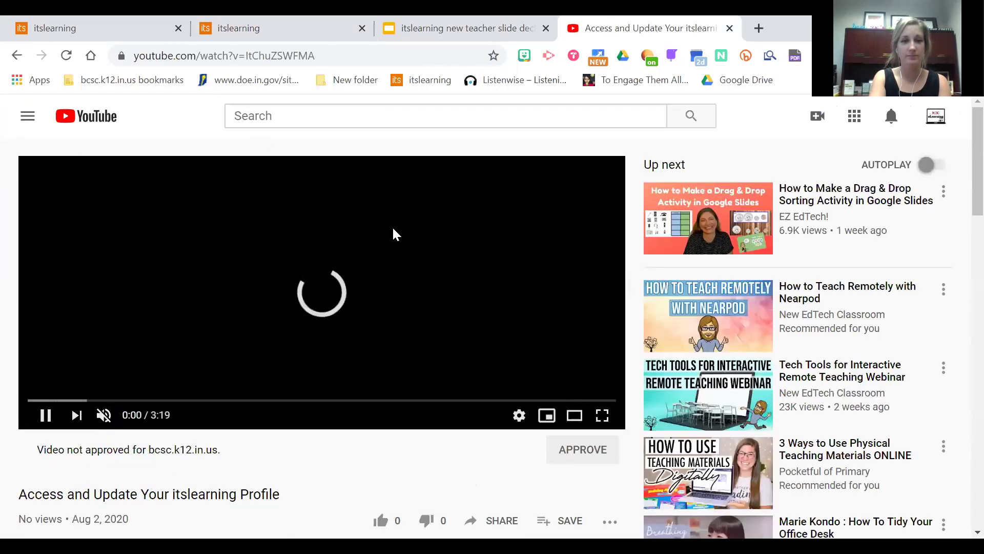
{"action": "scroll", "coordinate": [959, 215], "scroll_direction": "down", "scroll_amount": 3}
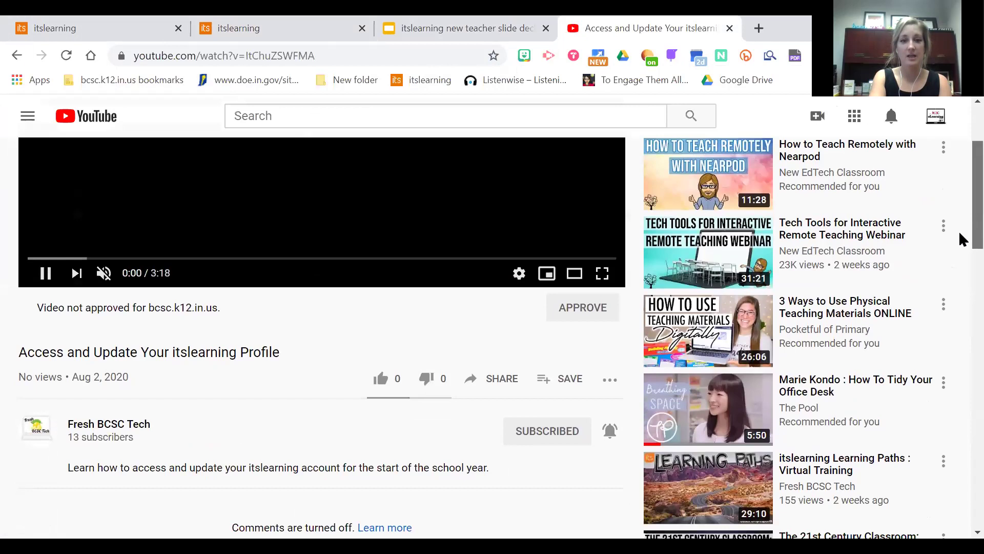
{"action": "scroll", "coordinate": [959, 205], "scroll_direction": "up", "scroll_amount": 3}
{"action": "scroll", "coordinate": [960, 205], "scroll_direction": "down", "scroll_amount": 3}
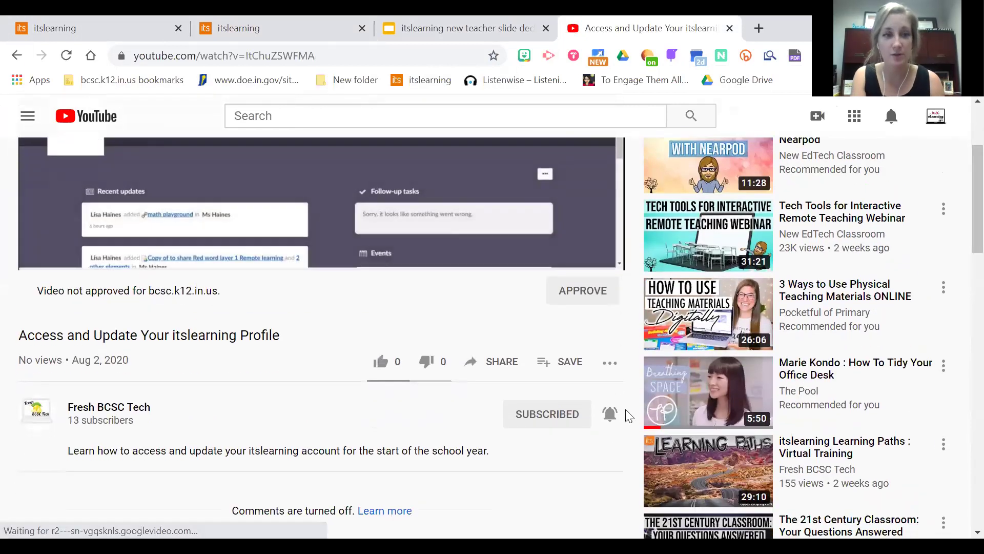
{"action": "left_click", "coordinate": [44, 256]}
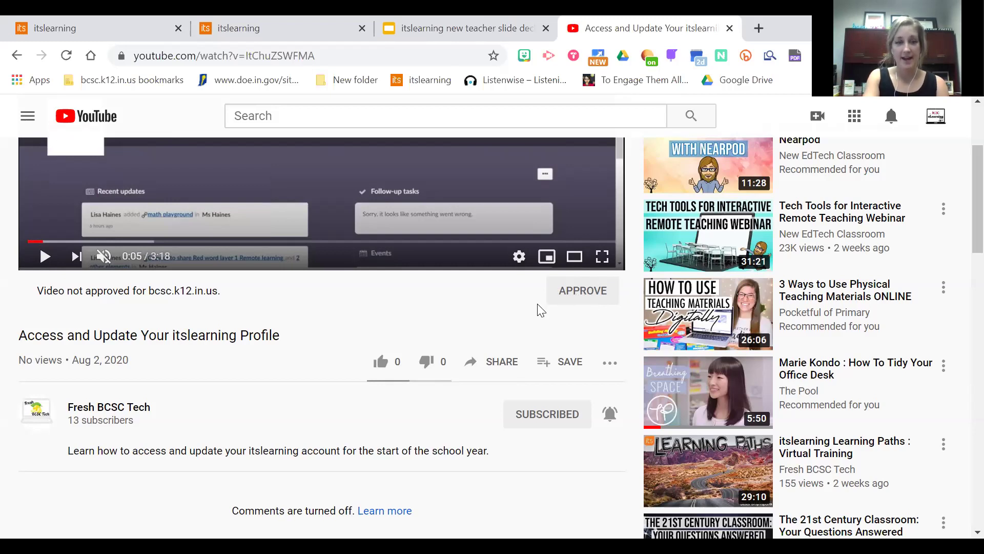
{"action": "left_click", "coordinate": [584, 290]}
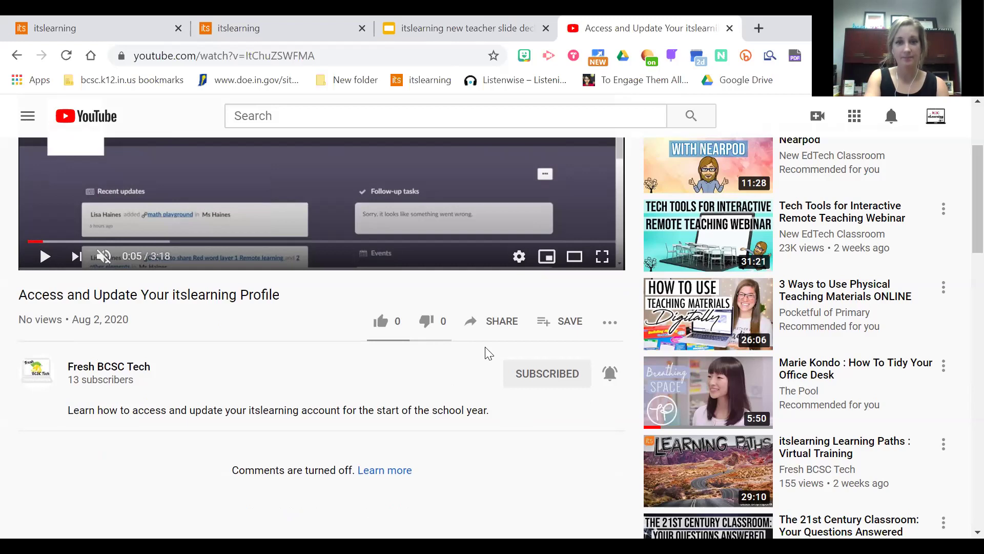
{"action": "left_click", "coordinate": [491, 323]}
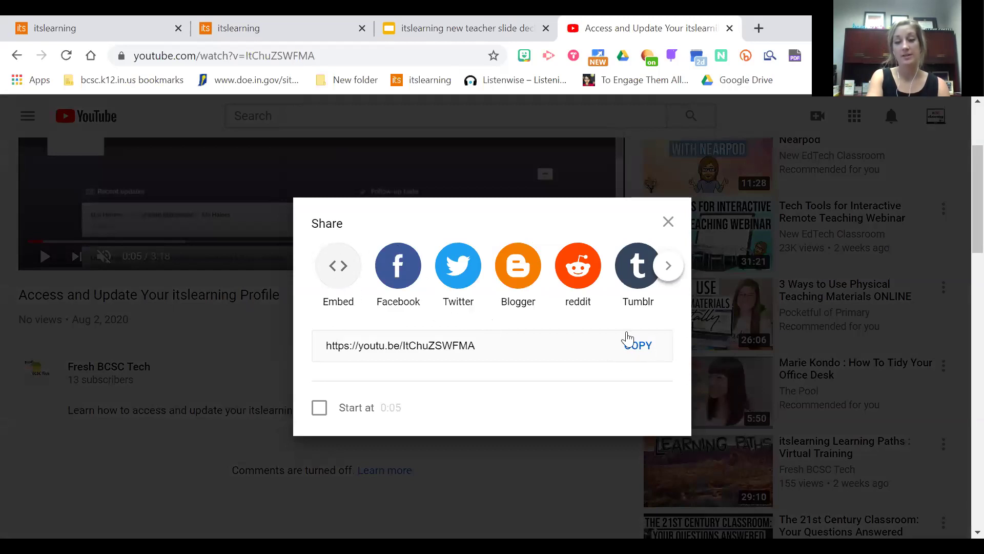
Copy the video's iframe embed code from the Share dialog's Embed panel
{"action": "left_click", "coordinate": [338, 272]}
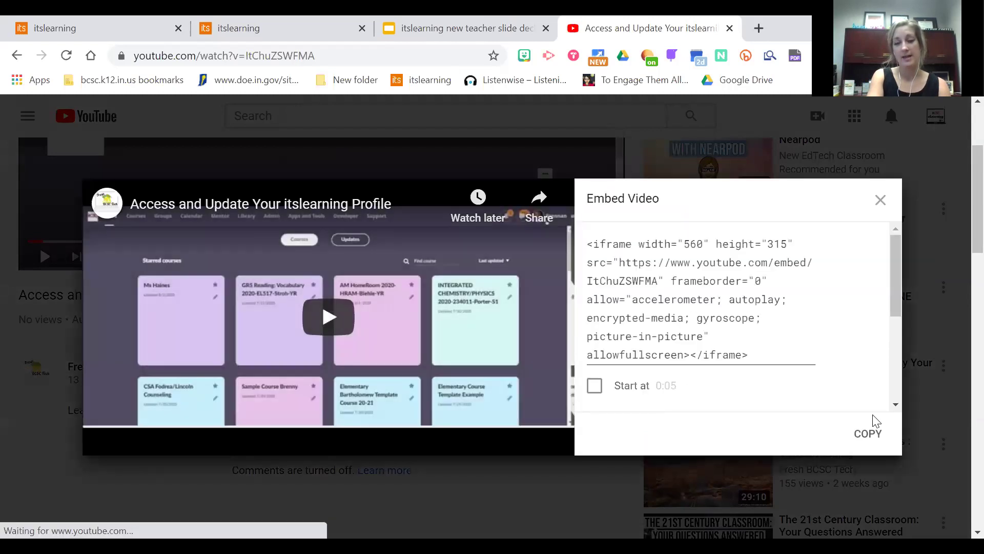
{"action": "left_click", "coordinate": [869, 434]}
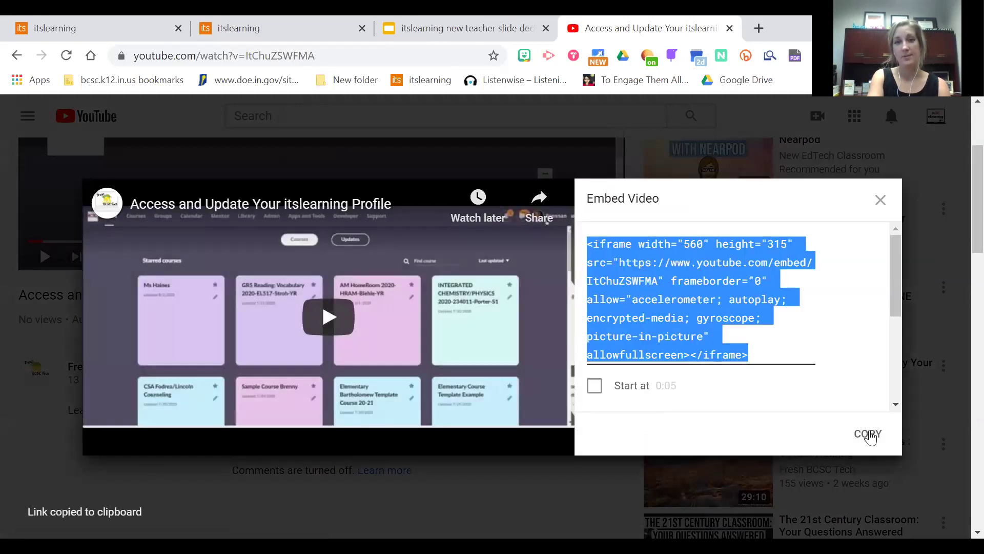
{"action": "left_click", "coordinate": [256, 20]}
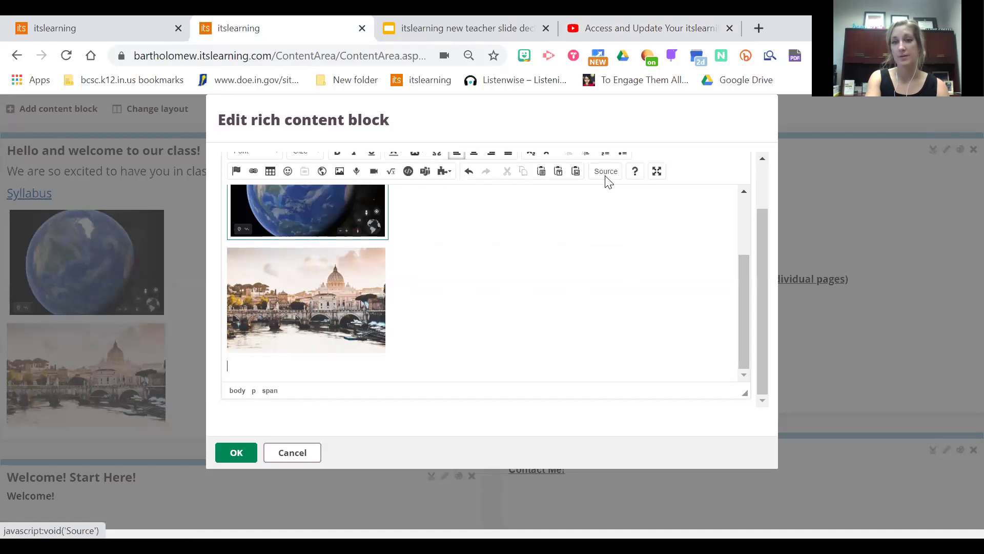
Paste the YouTube iframe code into the Embed dialog and insert it below the Rome image
{"action": "left_click", "coordinate": [412, 175]}
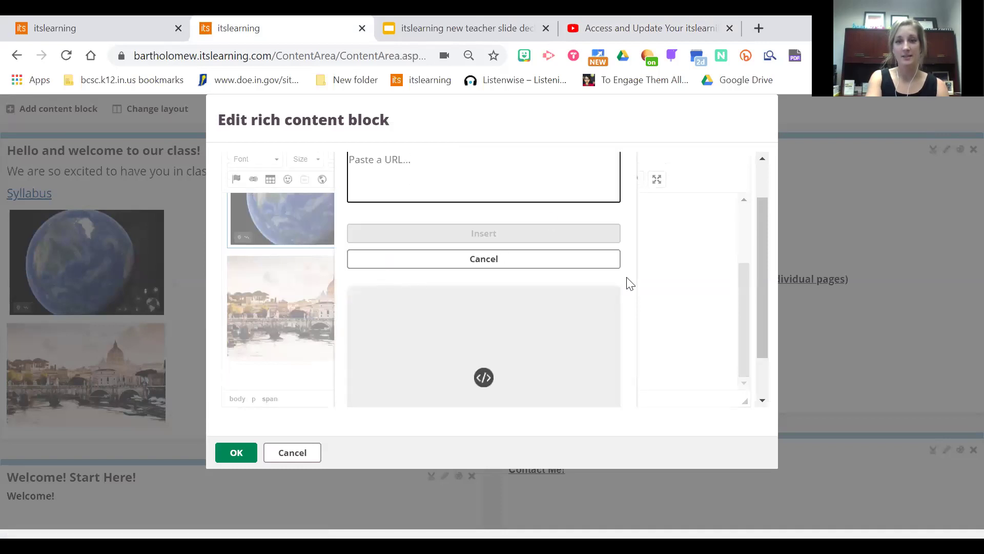
{"action": "left_click_drag", "start_coordinate": [757, 264], "coordinate": [759, 228]}
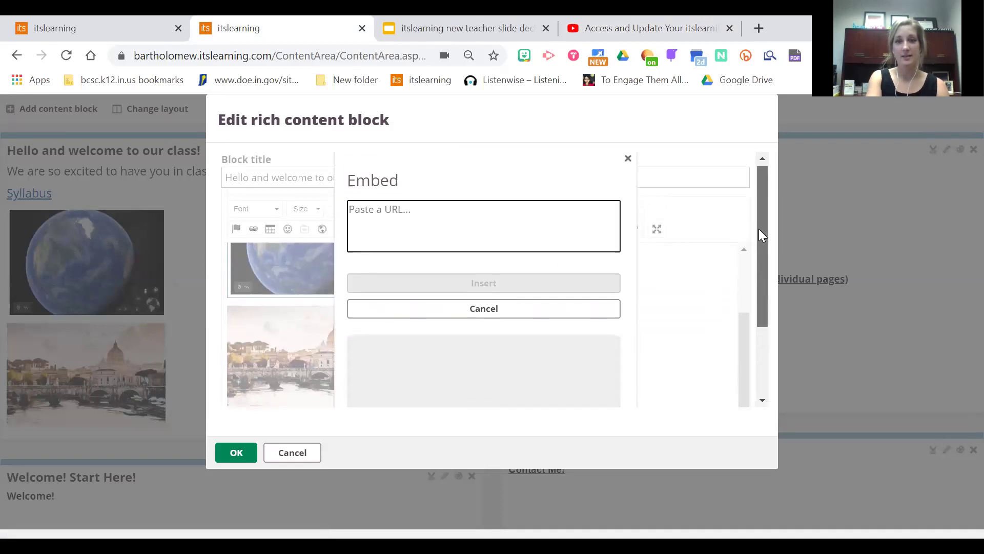
{"action": "right_click", "coordinate": [408, 212]}
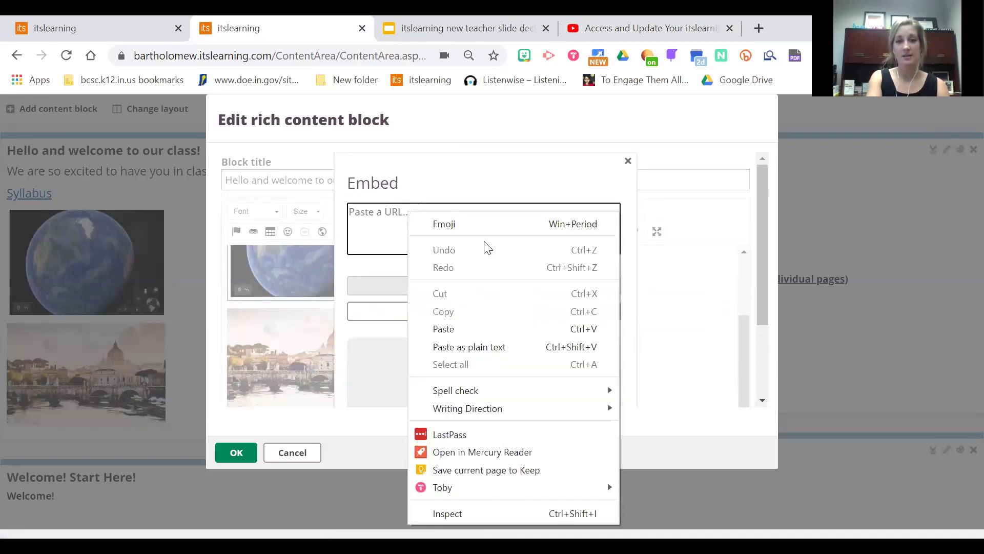
{"action": "left_click", "coordinate": [469, 334]}
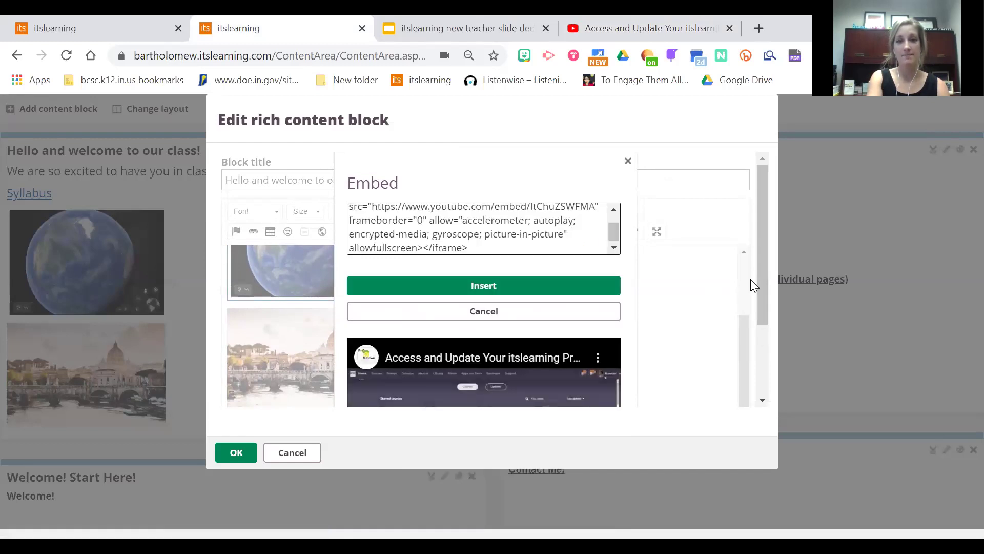
{"action": "left_click_drag", "start_coordinate": [766, 240], "coordinate": [763, 310]}
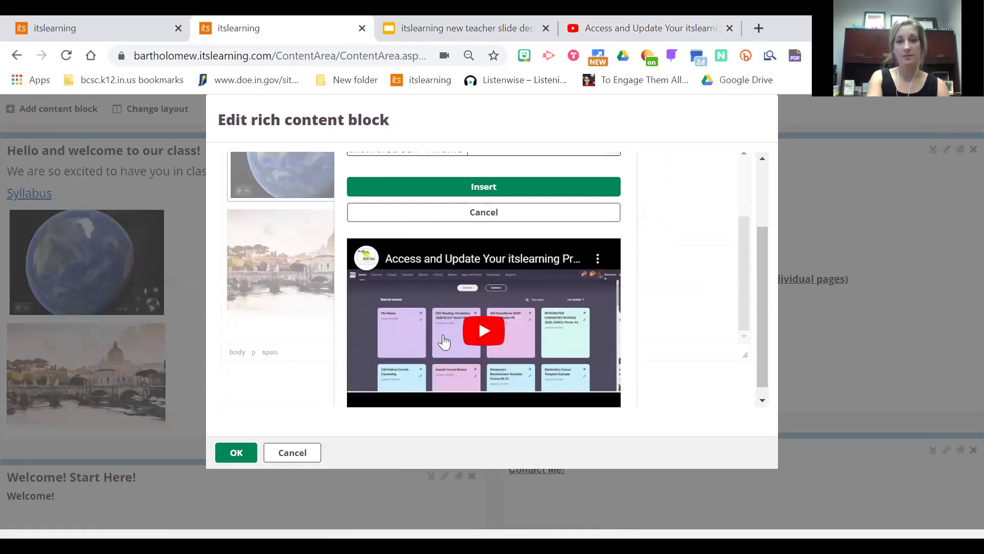
{"action": "left_click_drag", "start_coordinate": [762, 309], "coordinate": [789, 238]}
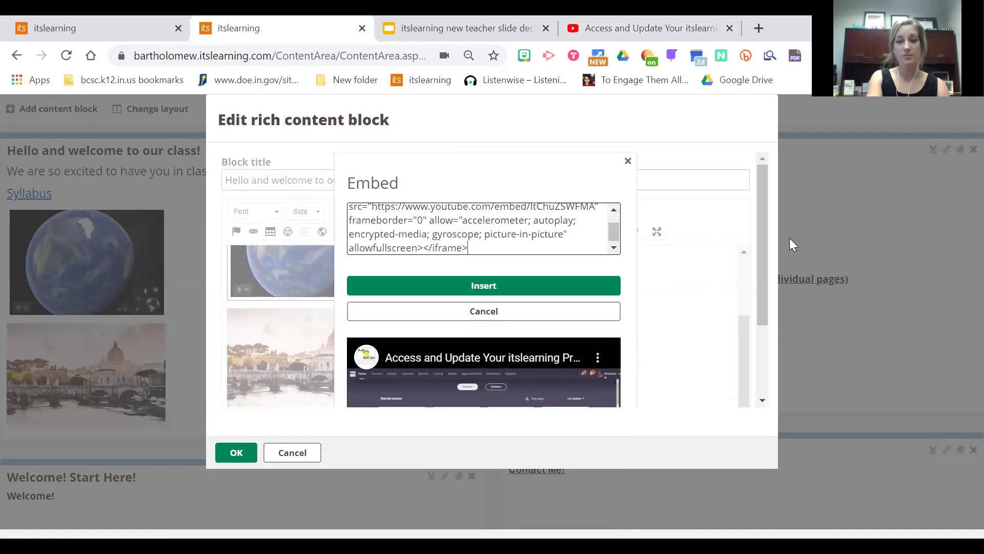
{"action": "left_click", "coordinate": [509, 288]}
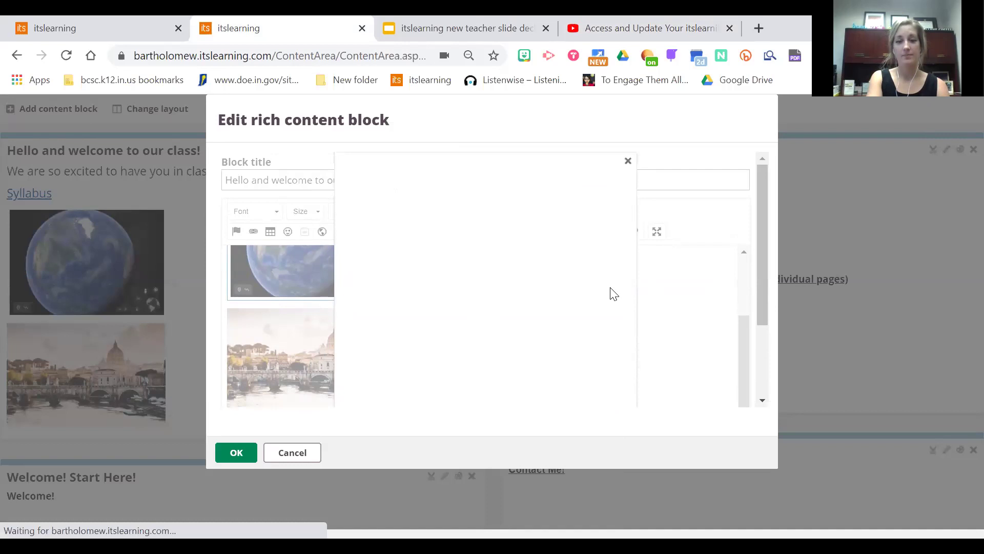
Enlarge the embedded video placeholder by its corner handle and save the welcome block
{"action": "left_click_drag", "start_coordinate": [746, 297], "coordinate": [746, 341]}
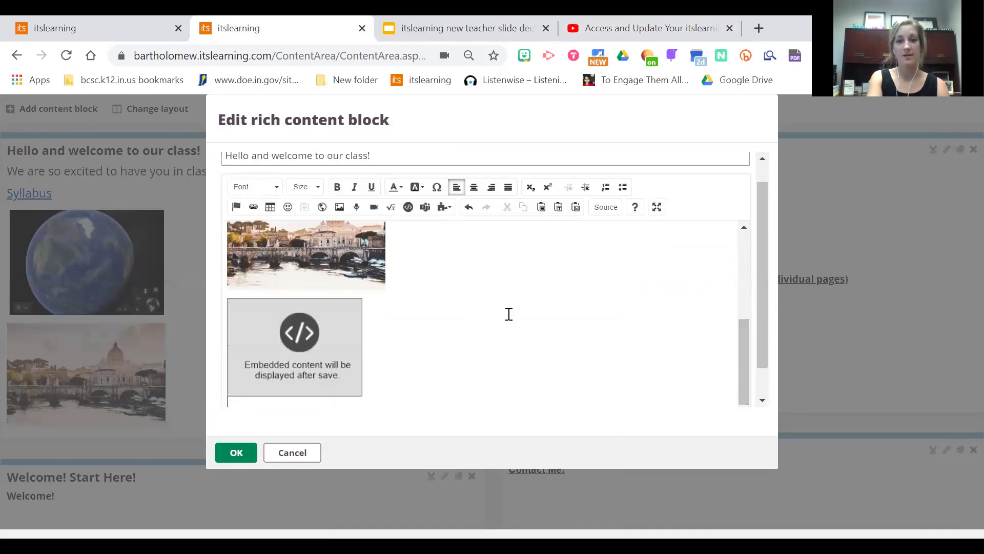
{"action": "left_click", "coordinate": [339, 331]}
{"action": "left_click_drag", "start_coordinate": [361, 396], "coordinate": [406, 397]}
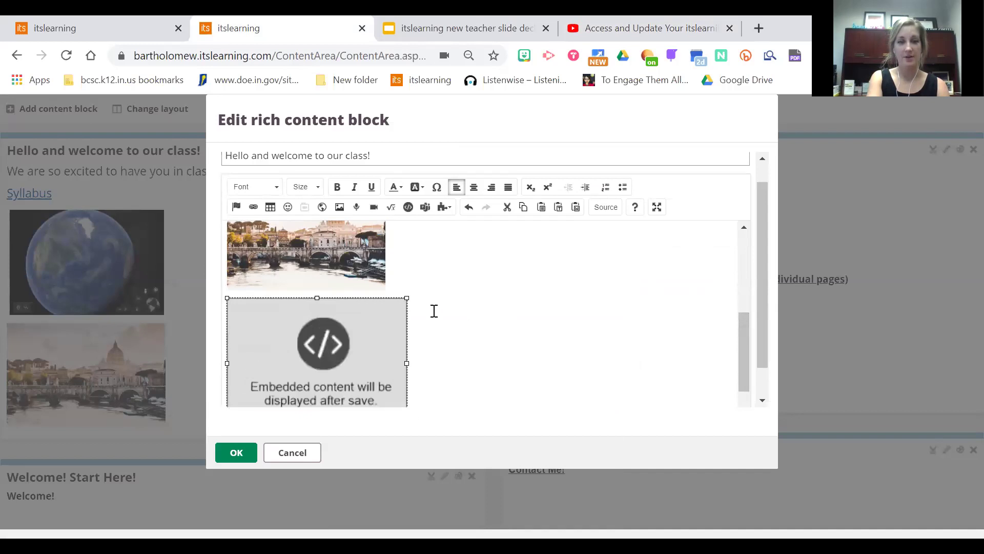
{"action": "left_click", "coordinate": [467, 317]}
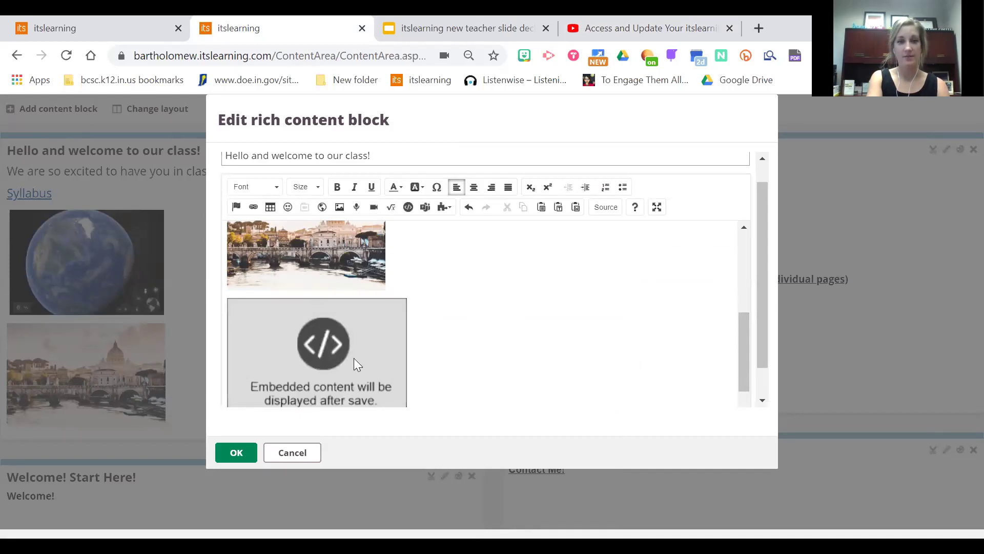
{"action": "left_click", "coordinate": [241, 453]}
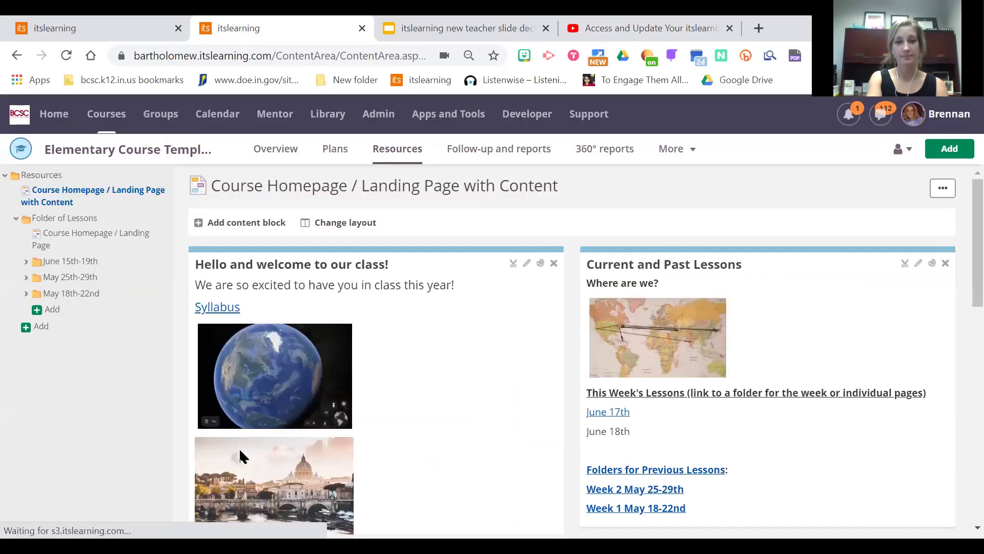
Check the embedded profile video on the homepage, then go to the Resources folder
{"action": "left_click_drag", "start_coordinate": [961, 224], "coordinate": [962, 336]}
{"action": "scroll", "coordinate": [961, 336], "scroll_direction": "down", "scroll_amount": 1}
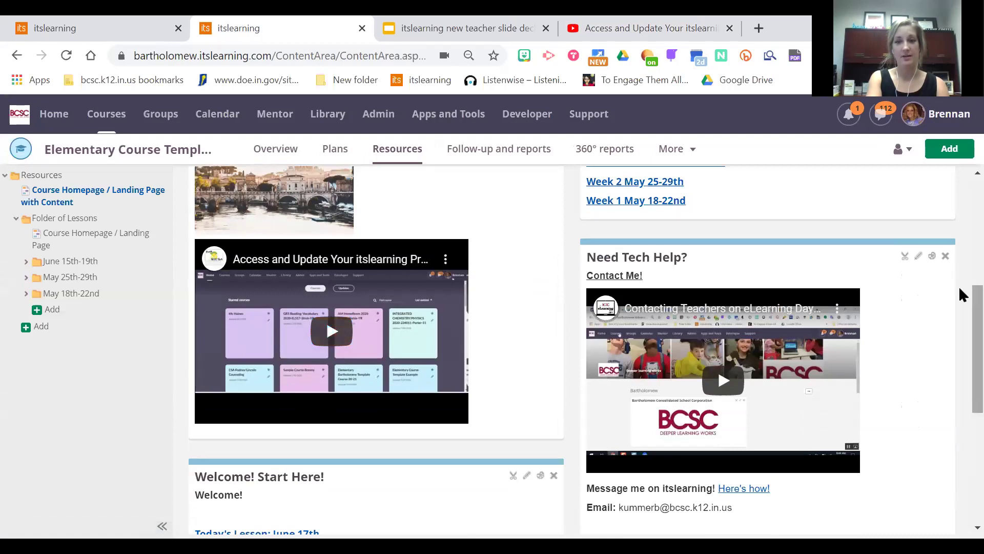
{"action": "scroll", "coordinate": [961, 336], "scroll_direction": "down", "scroll_amount": 1}
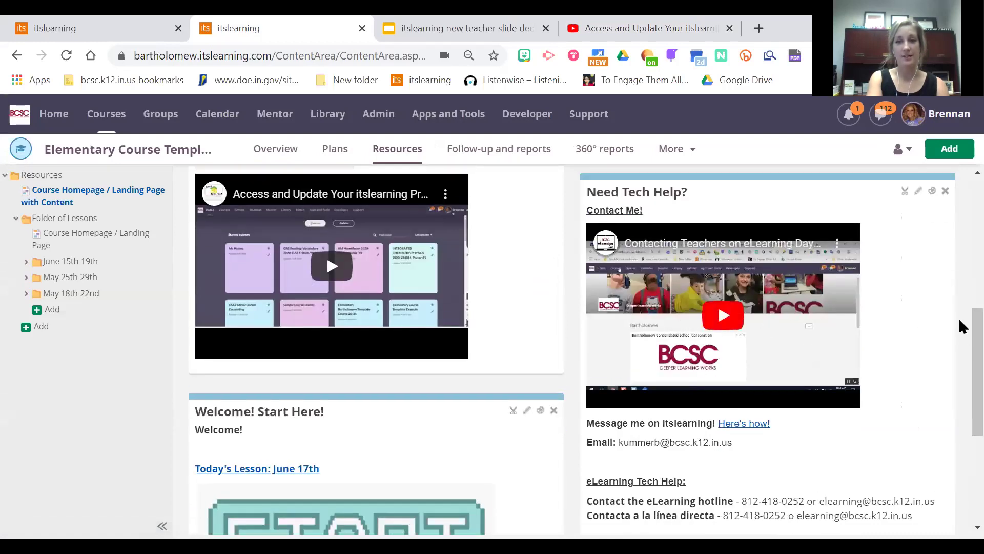
{"action": "scroll", "coordinate": [962, 353], "scroll_direction": "down", "scroll_amount": 1}
{"action": "scroll", "coordinate": [962, 344], "scroll_direction": "up", "scroll_amount": 2}
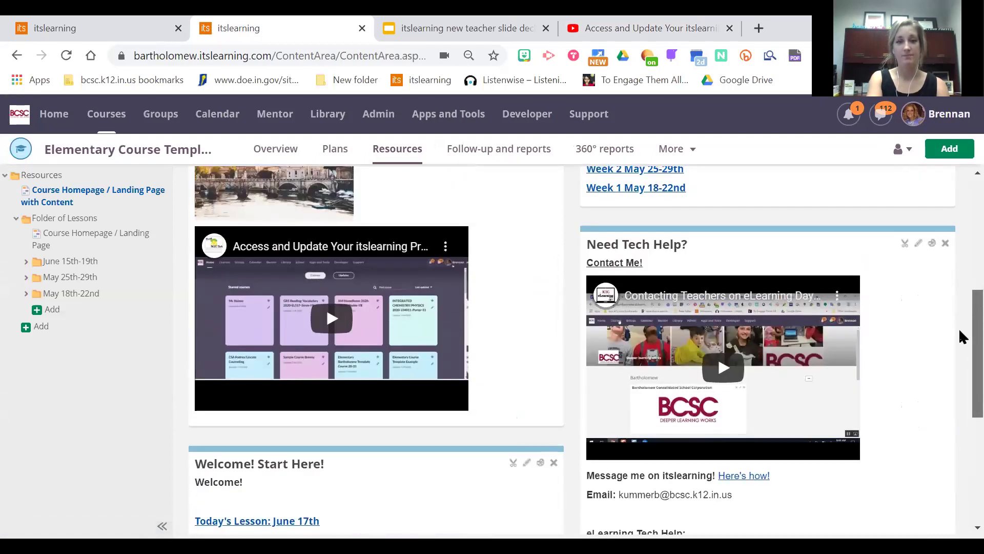
{"action": "scroll", "coordinate": [962, 336], "scroll_direction": "up", "scroll_amount": 6}
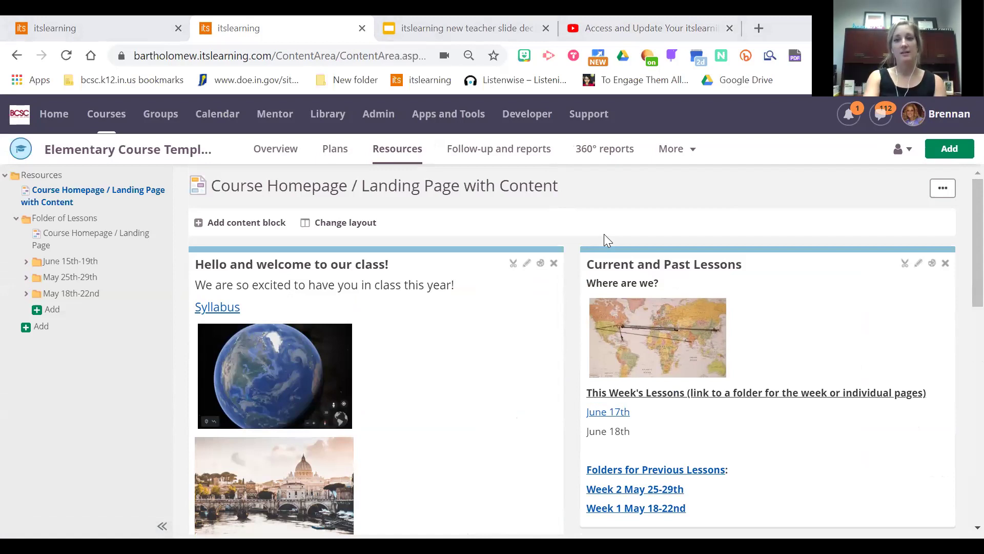
{"action": "scroll", "coordinate": [961, 307], "scroll_direction": "down", "scroll_amount": 5}
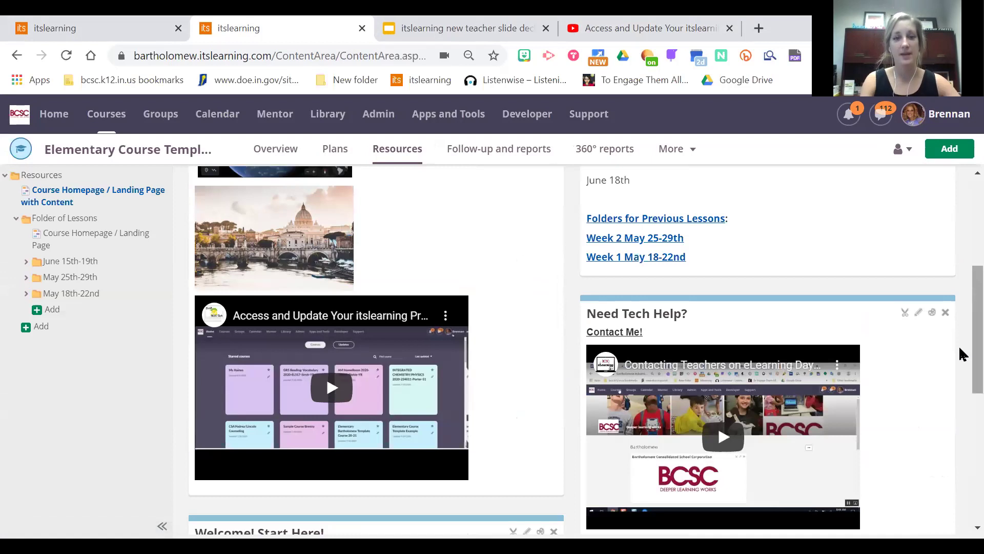
{"action": "left_click", "coordinate": [401, 155]}
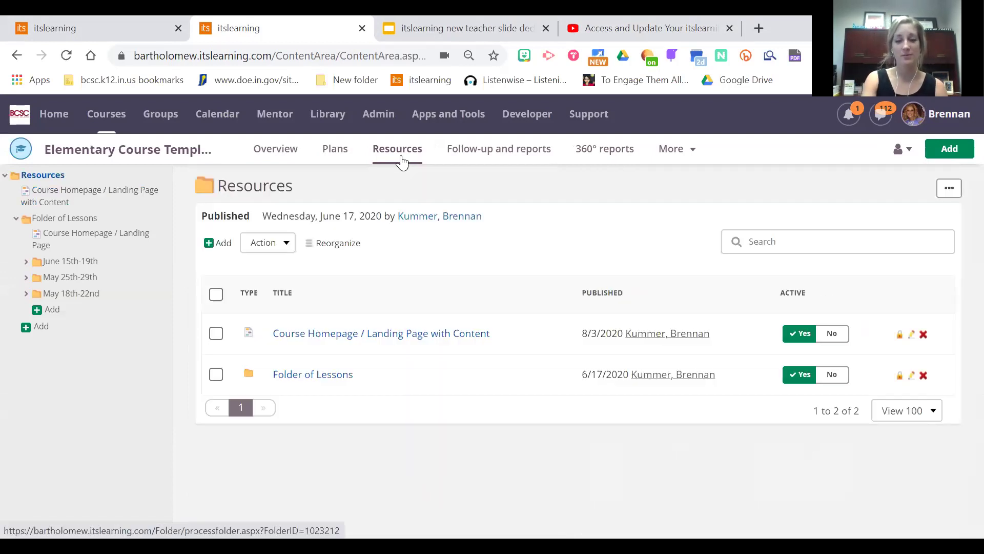
Go through Folder of Lessons > June 15th-19th to the June 17 Lesson Page and review it
{"action": "left_click", "coordinate": [300, 376]}
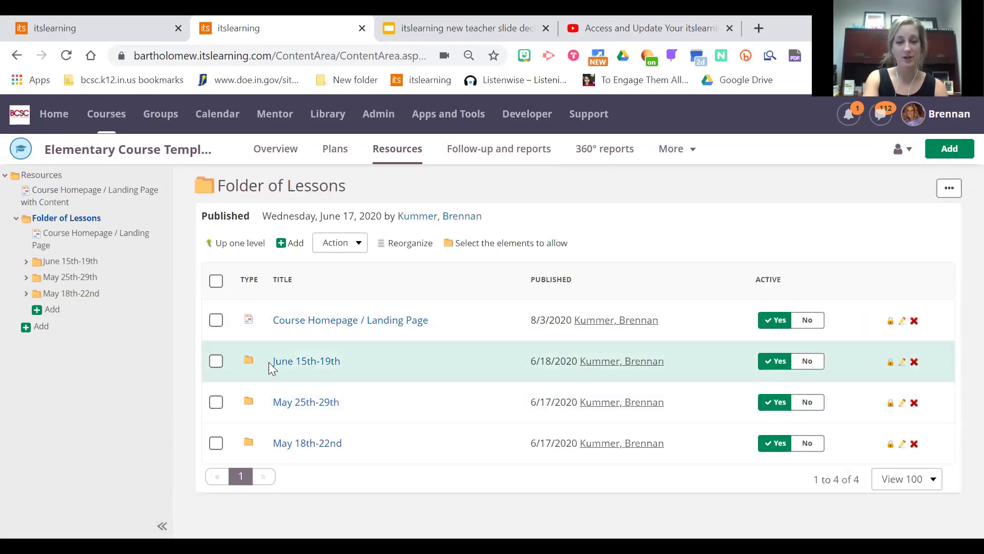
{"action": "left_click", "coordinate": [301, 361]}
{"action": "left_click", "coordinate": [315, 321]}
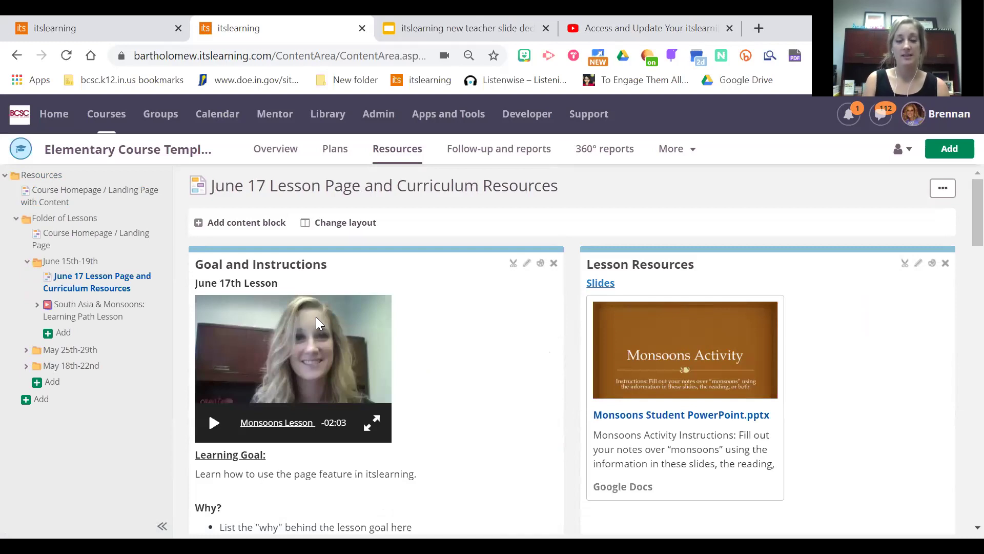
{"action": "left_click", "coordinate": [40, 21]}
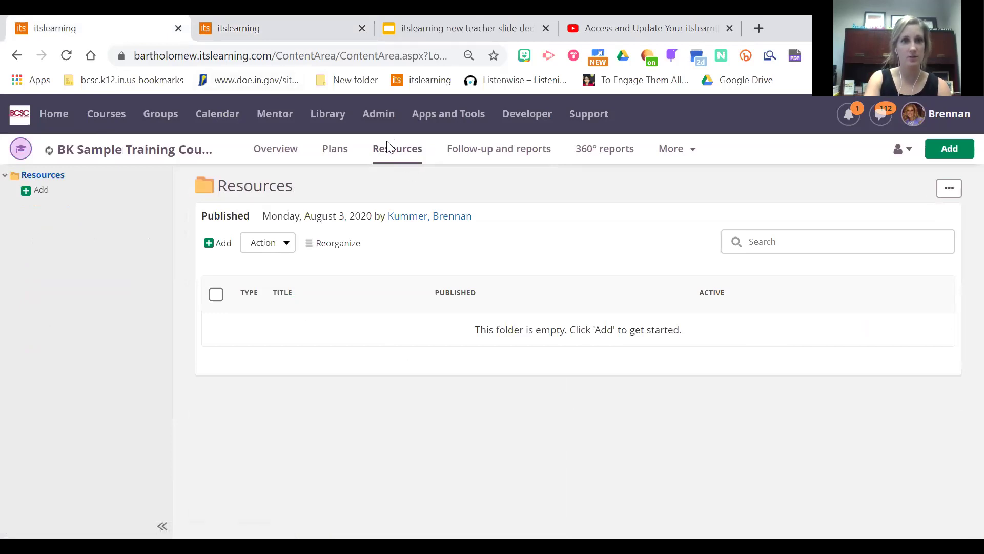
{"action": "left_click", "coordinate": [283, 22]}
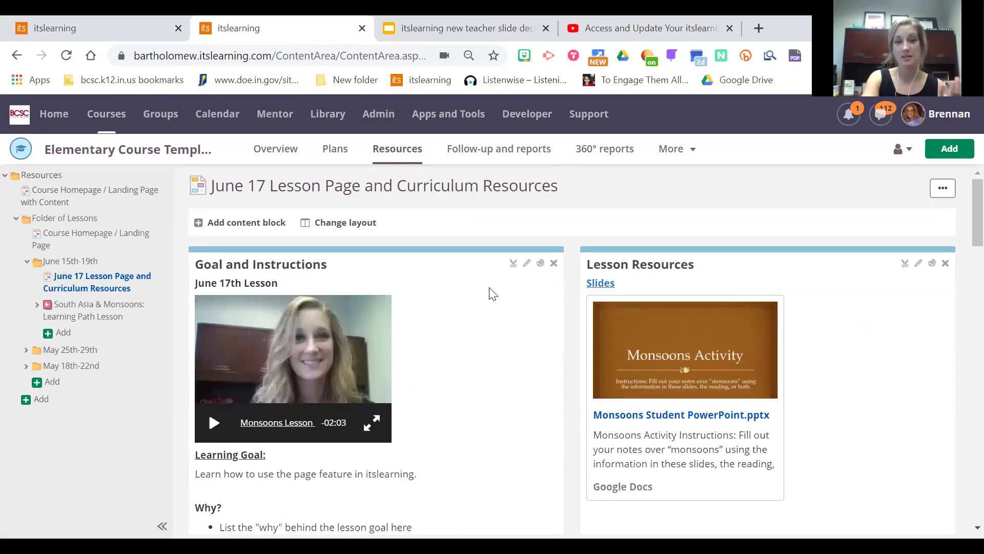
{"action": "scroll", "coordinate": [960, 231], "scroll_direction": "down", "scroll_amount": 7}
{"action": "scroll", "coordinate": [962, 226], "scroll_direction": "up", "scroll_amount": 4}
{"action": "scroll", "coordinate": [962, 225], "scroll_direction": "up", "scroll_amount": 3}
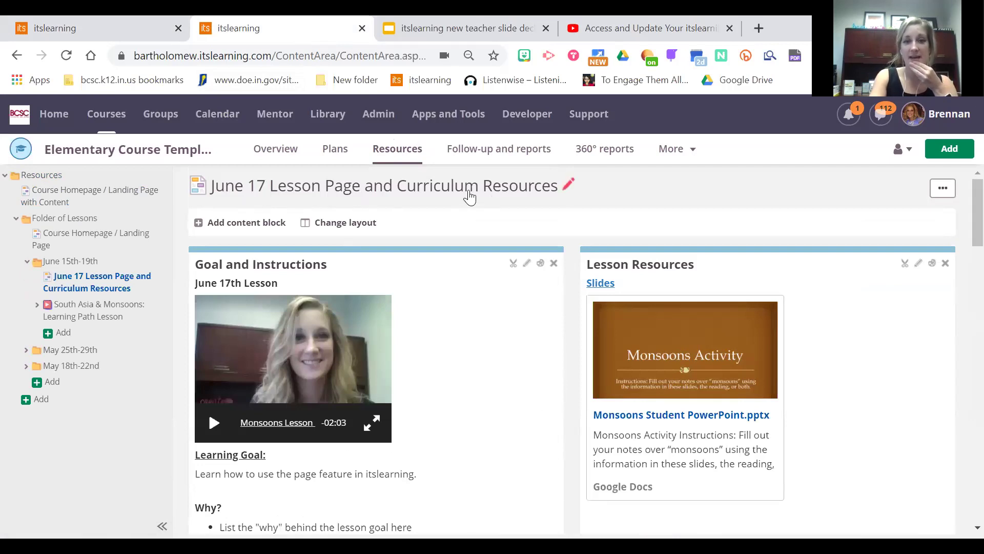
Move the Goal and Instructions block, then bring up the page's layout choices
{"action": "left_click", "coordinate": [935, 191]}
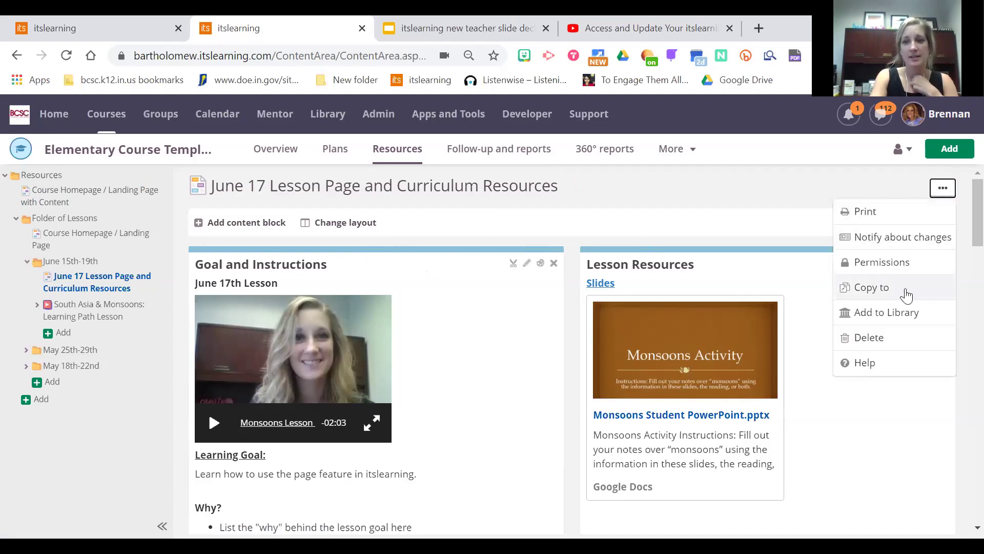
{"action": "left_click", "coordinate": [616, 208]}
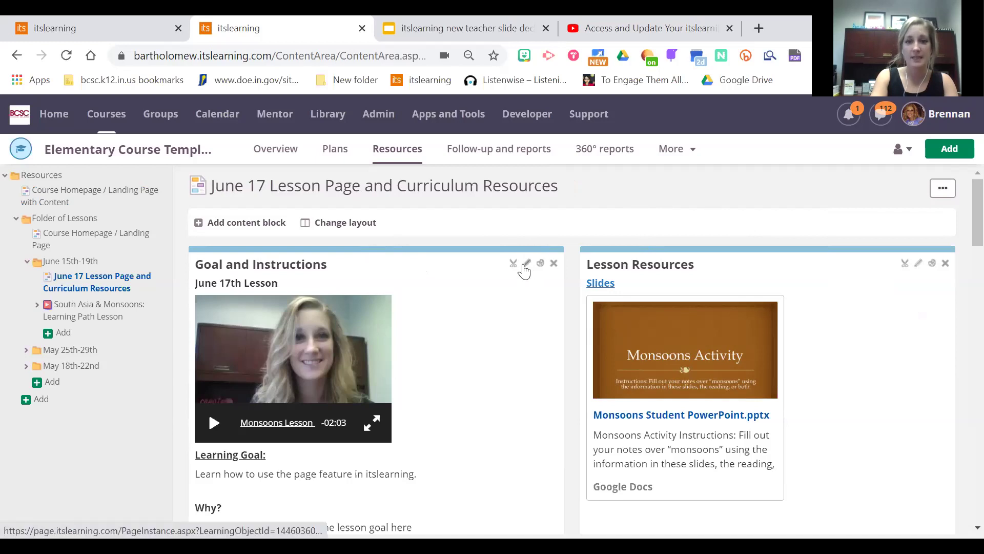
{"action": "left_click_drag", "start_coordinate": [540, 263], "coordinate": [374, 257]}
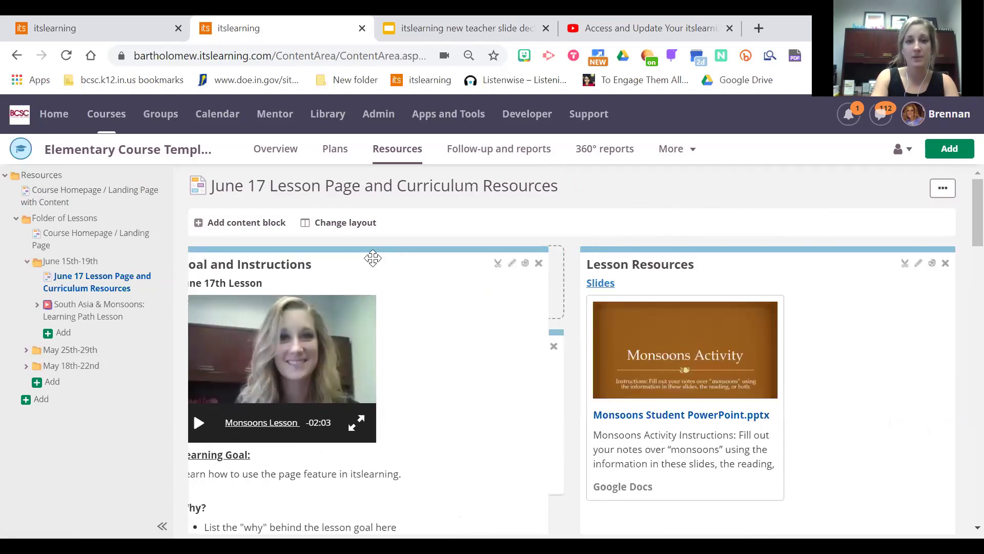
{"action": "left_click", "coordinate": [346, 224]}
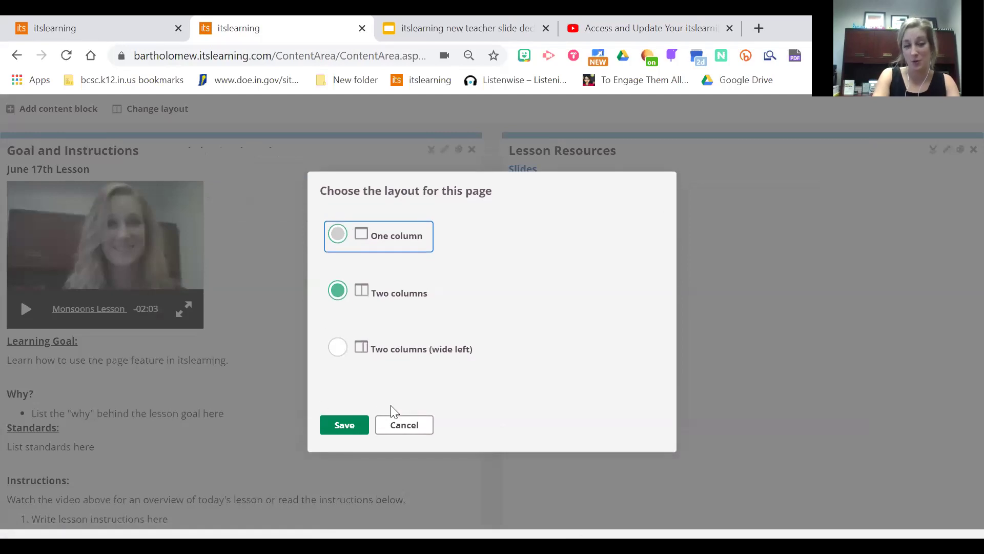
Cancel the layout choices twice, leaving the June 17 lesson page in its two-column layout
{"action": "left_click", "coordinate": [405, 425]}
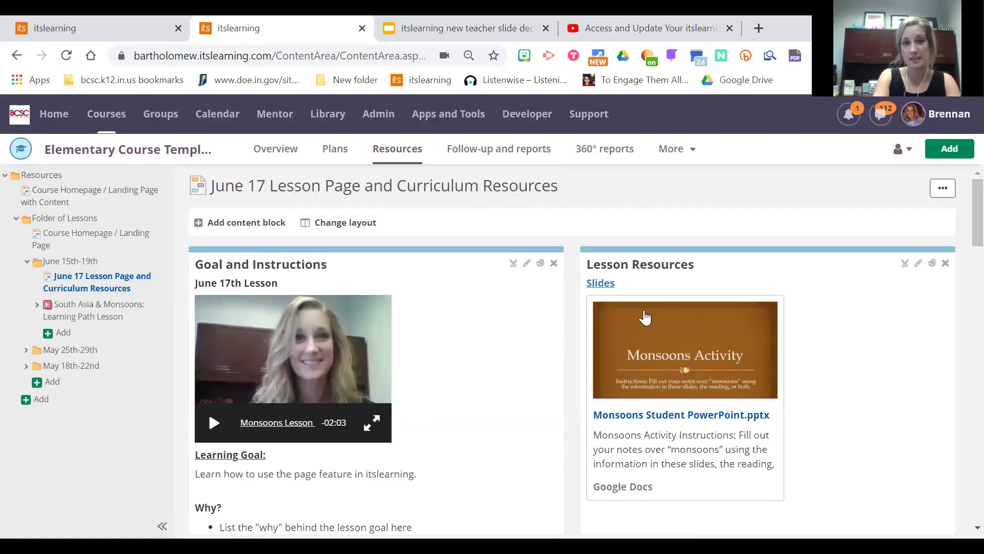
{"action": "scroll", "coordinate": [962, 216], "scroll_direction": "down", "scroll_amount": 4}
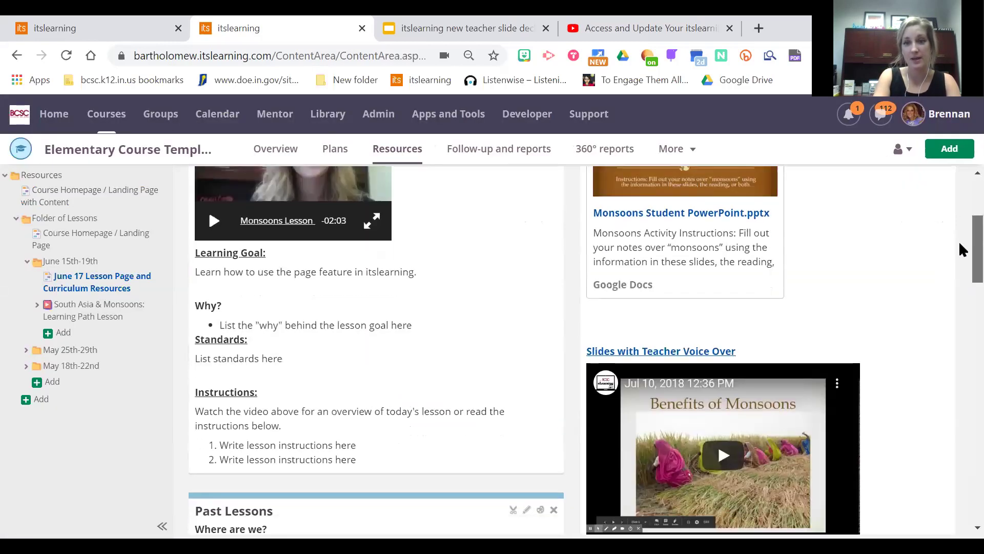
{"action": "scroll", "coordinate": [962, 248], "scroll_direction": "up", "scroll_amount": 4}
{"action": "left_click", "coordinate": [345, 208]}
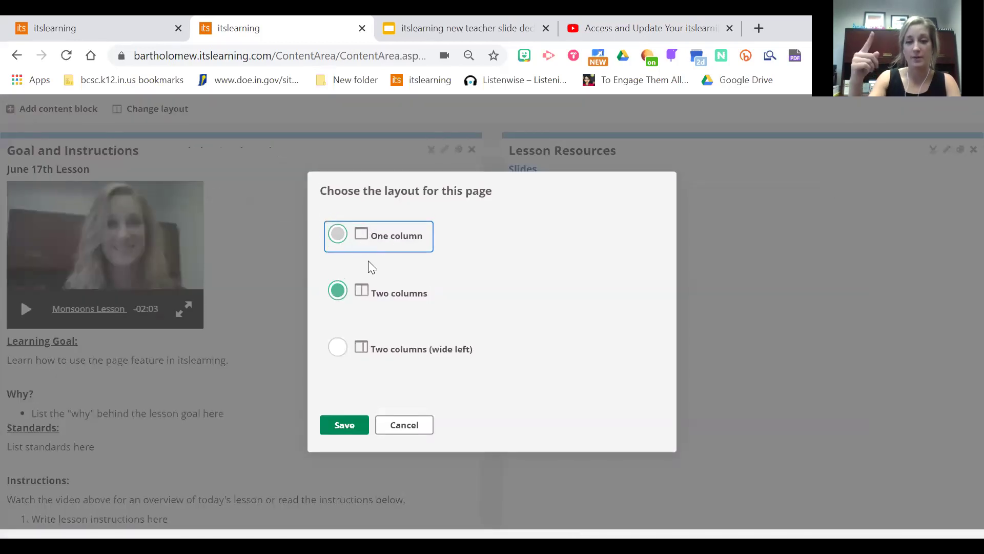
{"action": "left_click", "coordinate": [401, 436]}
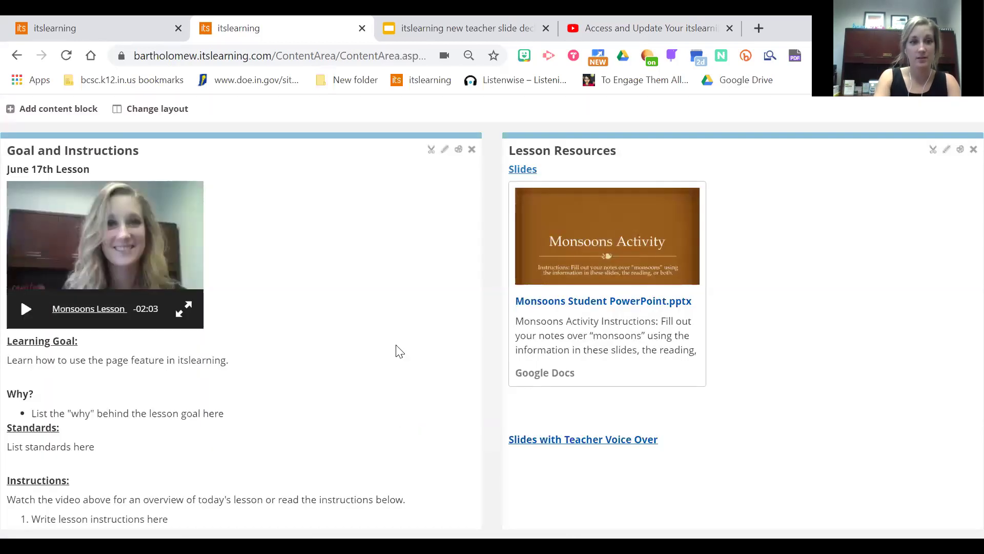
{"action": "scroll", "coordinate": [958, 229], "scroll_direction": "down", "scroll_amount": 3}
{"action": "scroll", "coordinate": [960, 263], "scroll_direction": "up", "scroll_amount": 3}
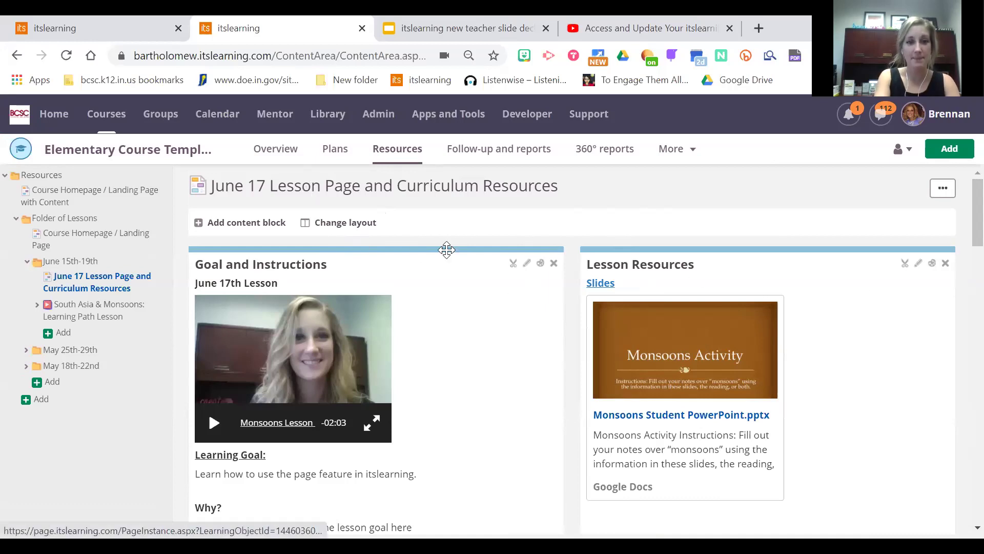
{"action": "scroll", "coordinate": [959, 209], "scroll_direction": "down", "scroll_amount": 2}
{"action": "scroll", "coordinate": [958, 209], "scroll_direction": "up", "scroll_amount": 2}
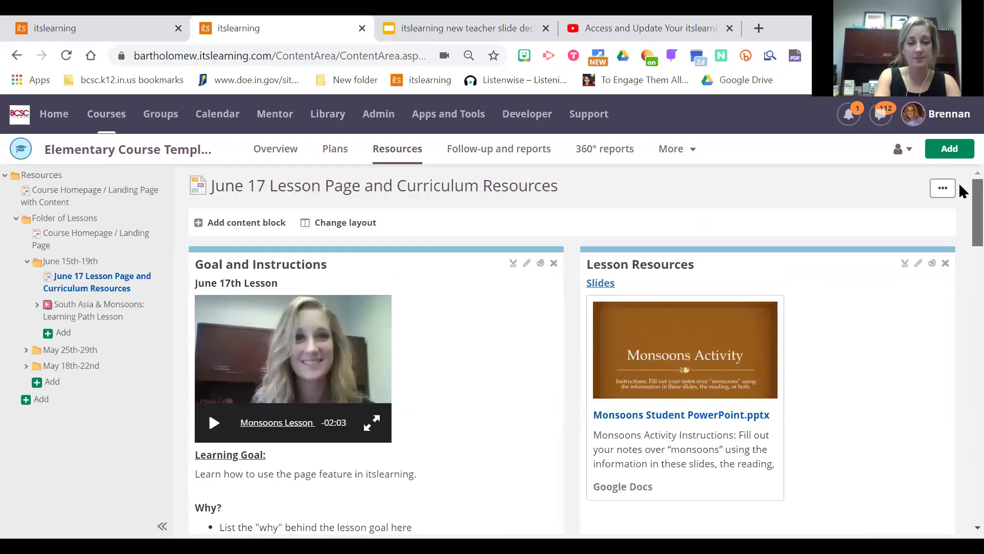
{"action": "scroll", "coordinate": [960, 185], "scroll_direction": "down", "scroll_amount": 3}
{"action": "scroll", "coordinate": [960, 241], "scroll_direction": "up", "scroll_amount": 3}
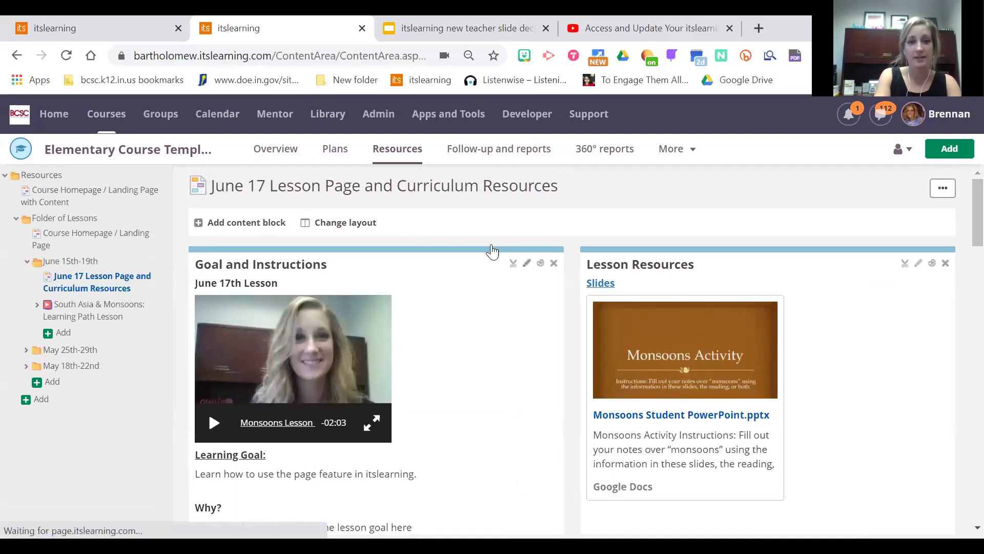
{"action": "left_click", "coordinate": [527, 263]}
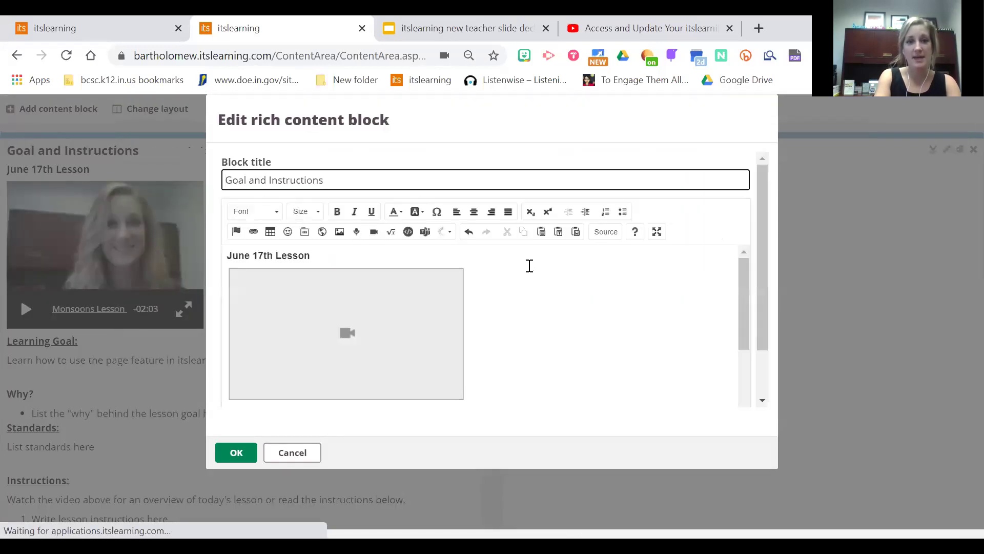
{"action": "left_click_drag", "start_coordinate": [744, 291], "coordinate": [744, 367]}
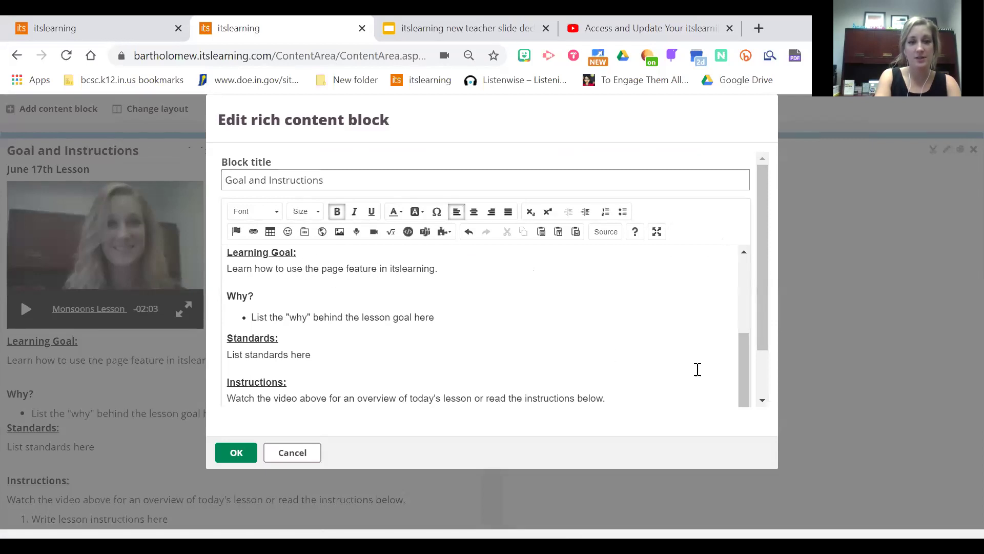
{"action": "left_click_drag", "start_coordinate": [762, 228], "coordinate": [762, 276]}
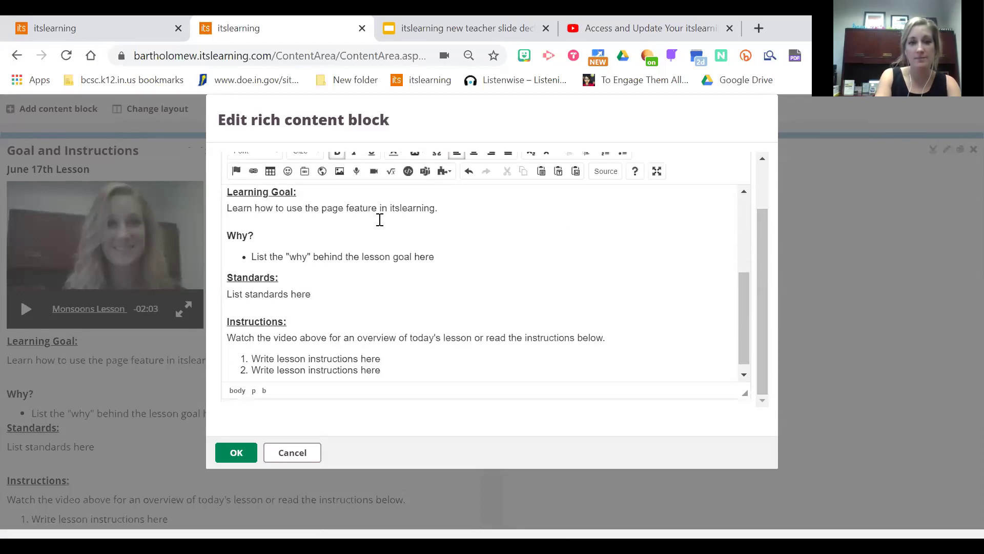
{"action": "left_click", "coordinate": [236, 453]}
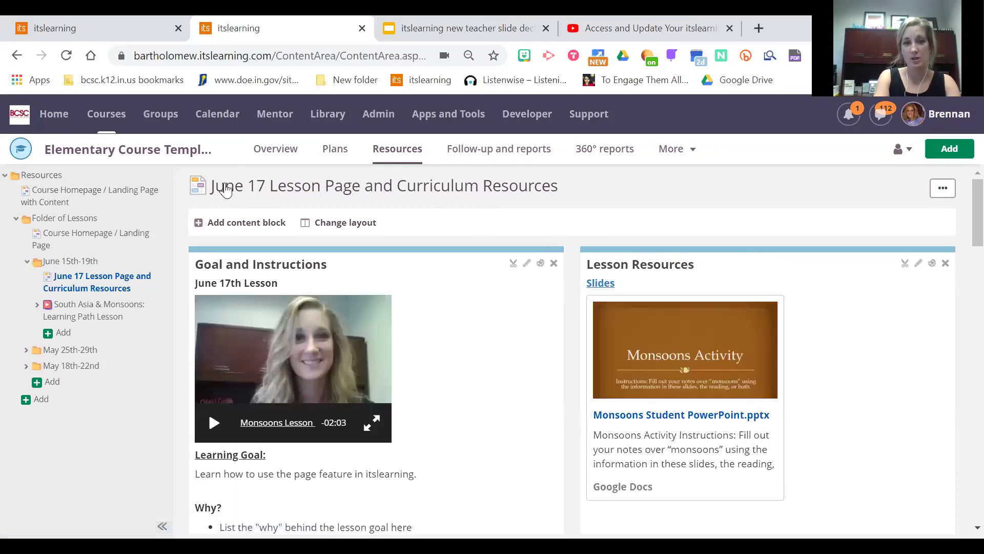
Retype the lesson page title as 'August 3rd Lesson]' and commit it
{"action": "left_click", "coordinate": [271, 189]}
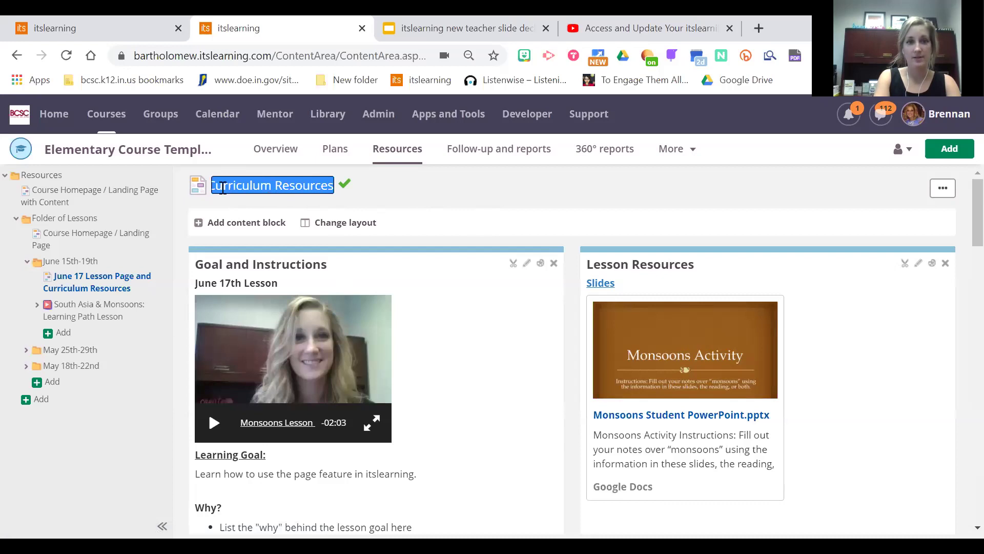
{"action": "left_click", "coordinate": [296, 188]}
{"action": "triple_click", "coordinate": [296, 187]}
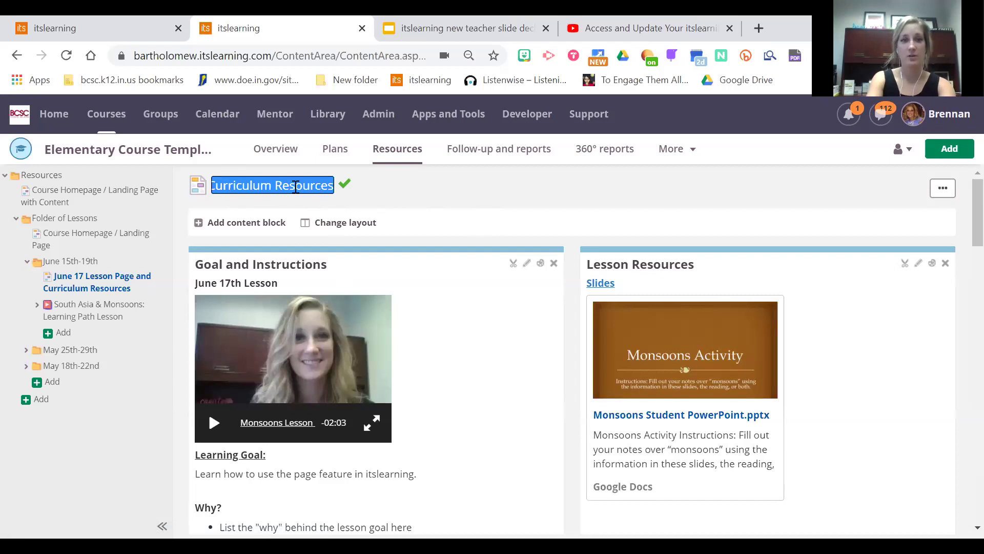
{"action": "left_click", "coordinate": [410, 187]}
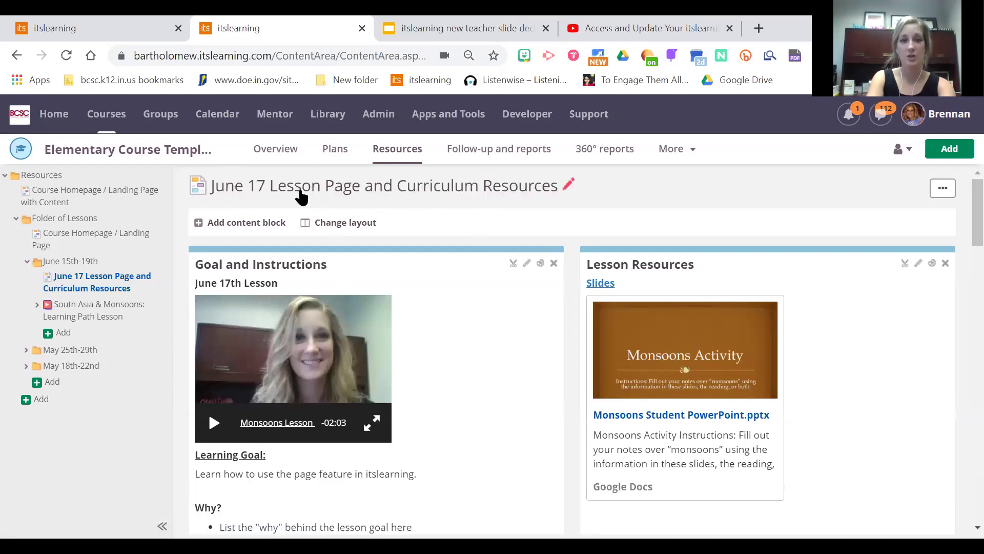
{"action": "left_click", "coordinate": [566, 188]}
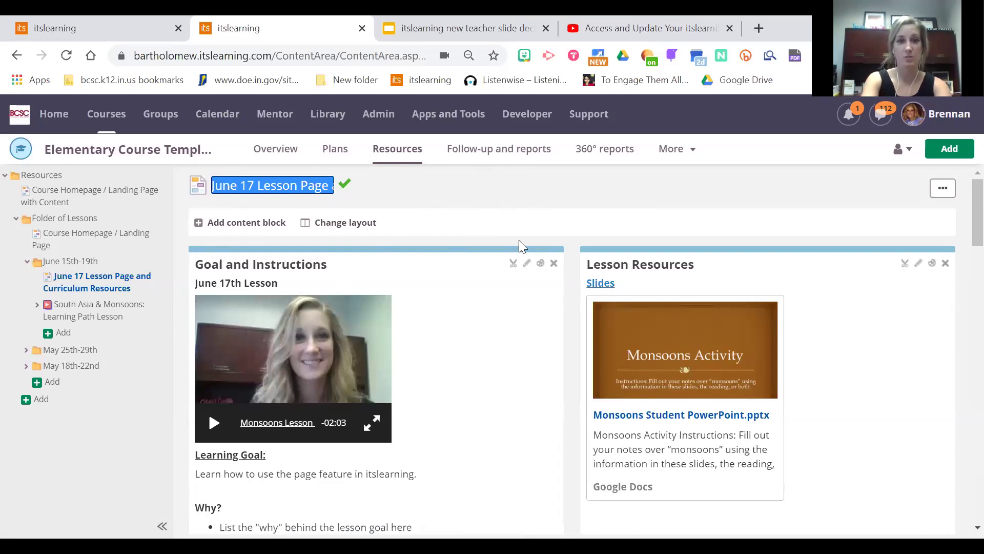
{"action": "type", "text": "August 3r"}
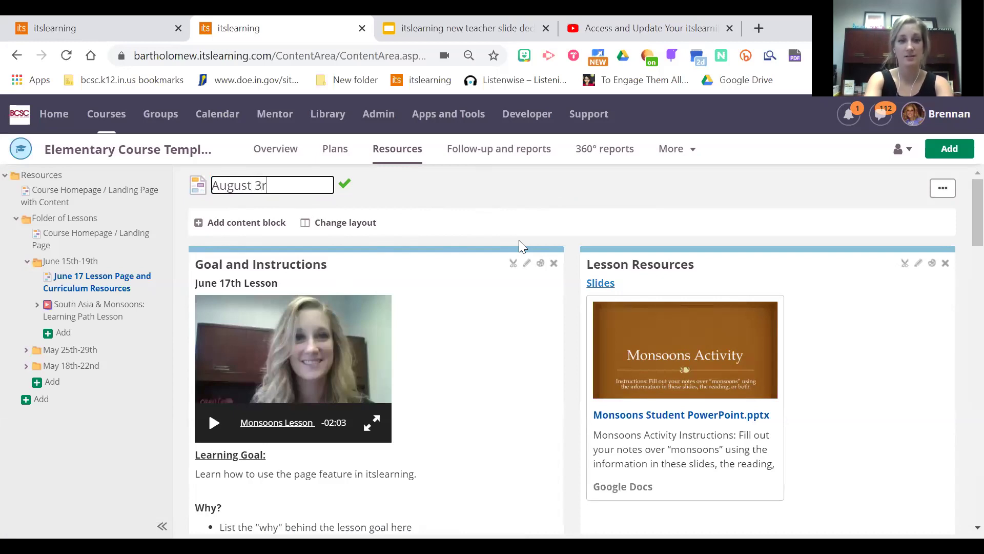
{"action": "type", "text": "Lesson]"}
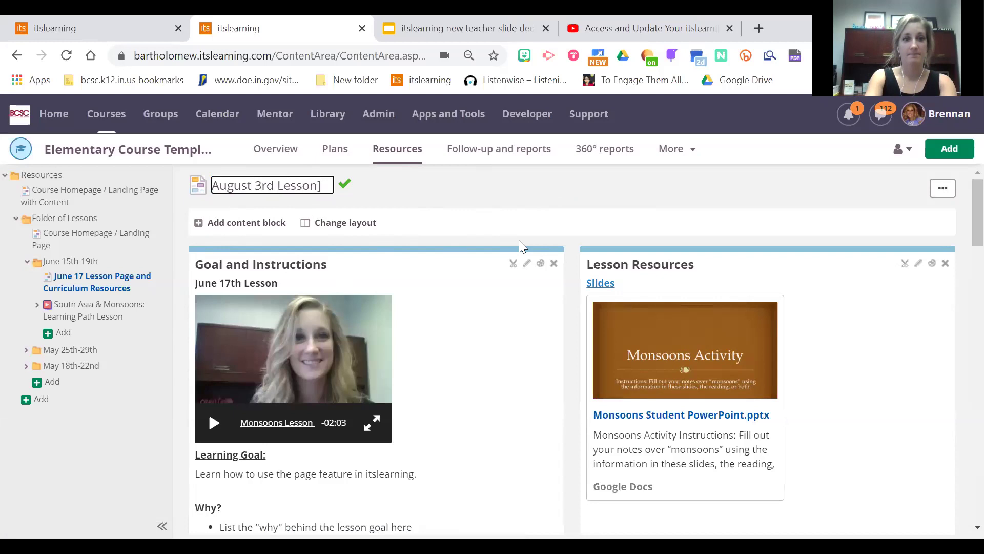
{"action": "key", "text": "Return"}
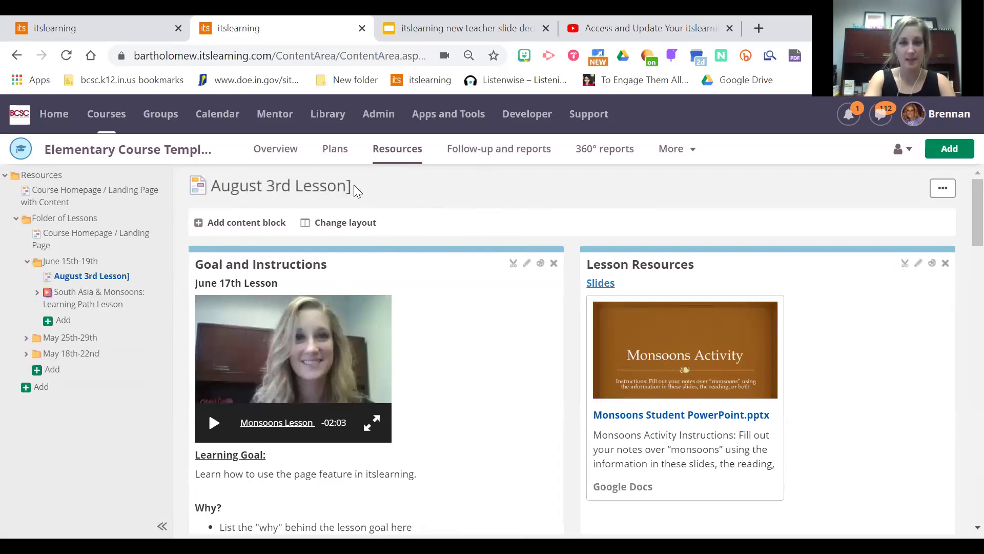
Remove the trailing ']' so the title reads 'August 3rd Lesson' and save
{"action": "left_click", "coordinate": [353, 186]}
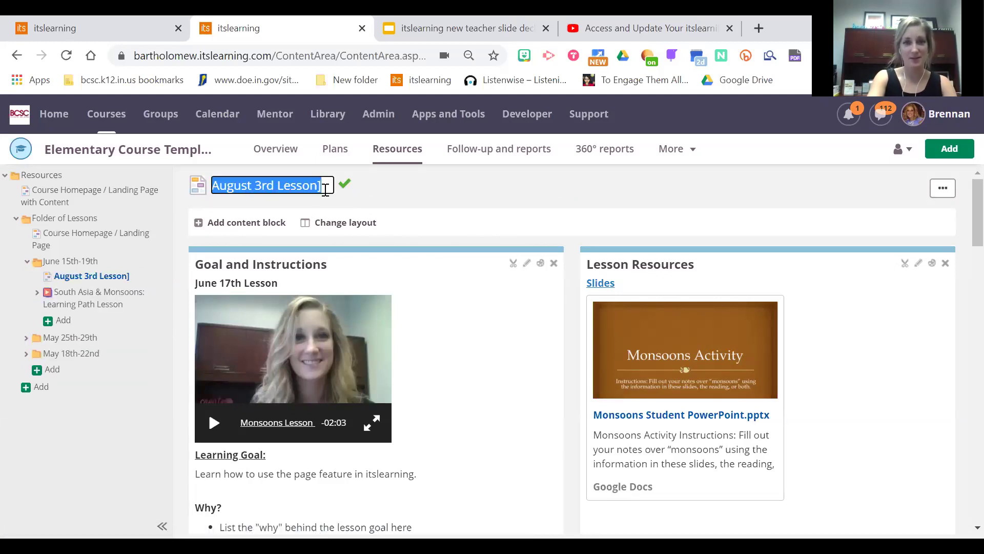
{"action": "left_click", "coordinate": [325, 189]}
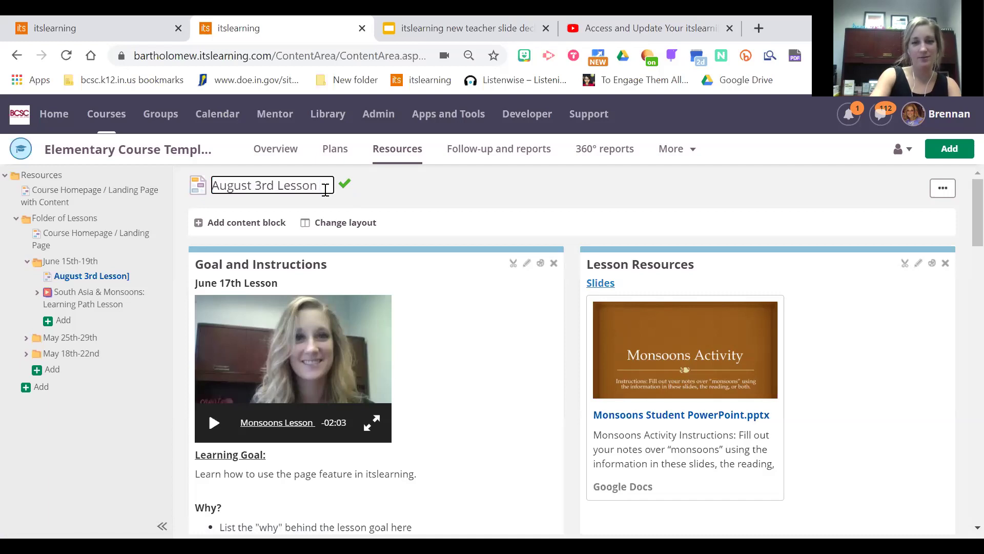
{"action": "key", "text": "Return"}
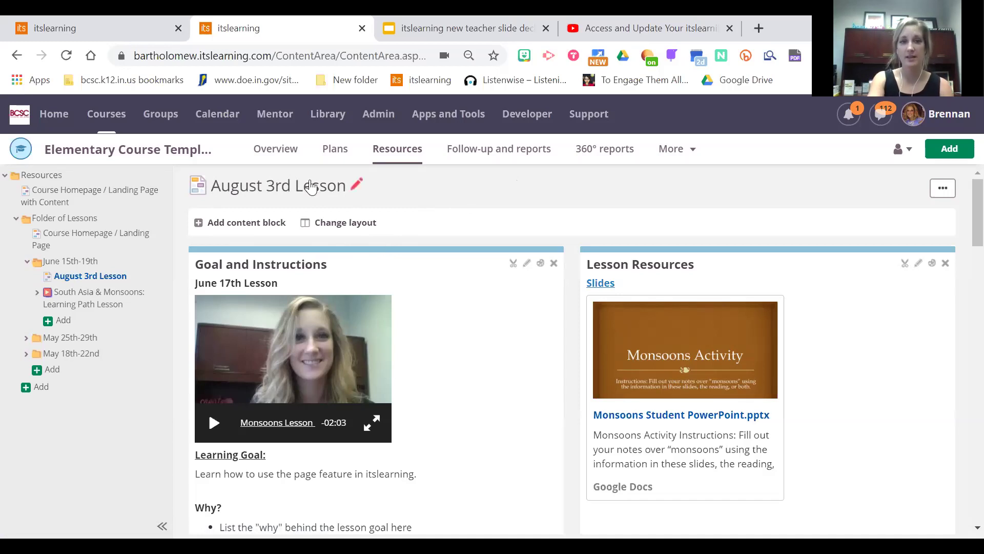
Check the June 17th link in the homepage's Welcome! Start Here! block, then reopen August 3rd Lesson
{"action": "left_click", "coordinate": [395, 159]}
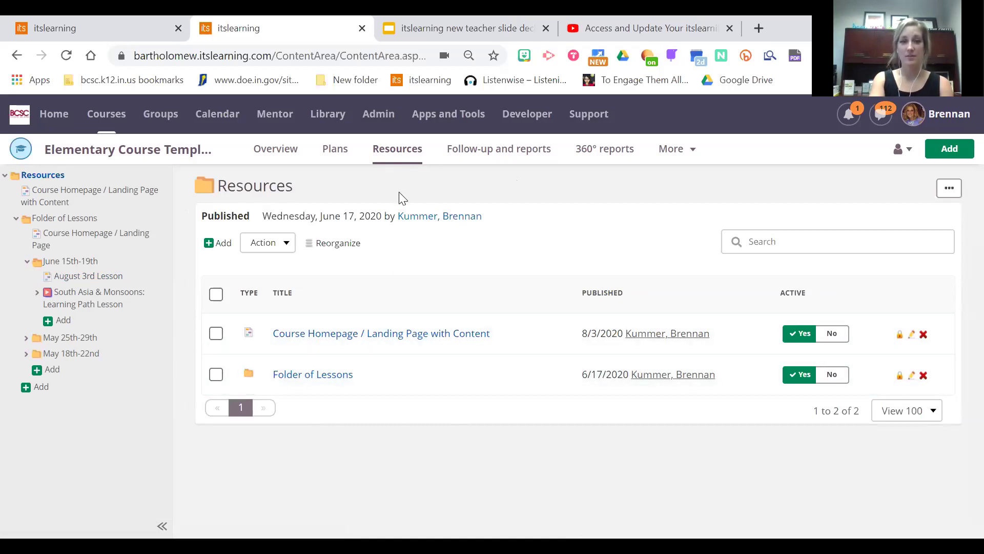
{"action": "left_click", "coordinate": [405, 345]}
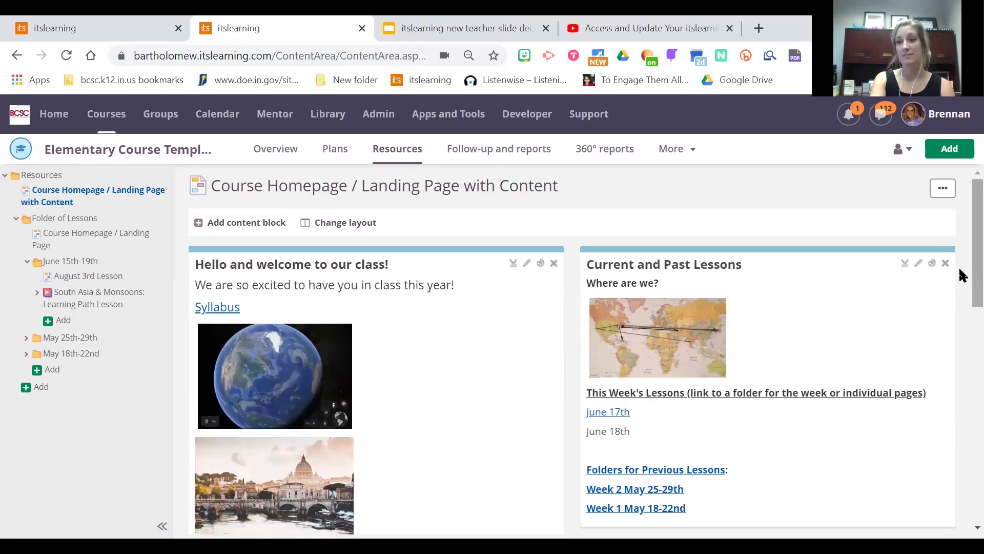
{"action": "scroll", "coordinate": [960, 269], "scroll_direction": "down", "scroll_amount": 5}
{"action": "scroll", "coordinate": [958, 263], "scroll_direction": "up", "scroll_amount": 5}
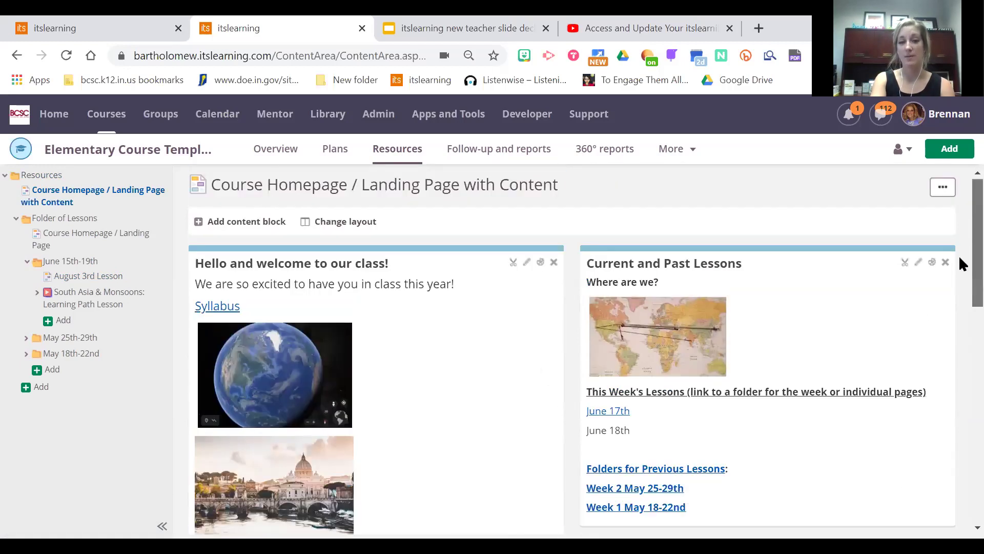
{"action": "scroll", "coordinate": [961, 258], "scroll_direction": "down", "scroll_amount": 10}
{"action": "scroll", "coordinate": [959, 457], "scroll_direction": "down", "scroll_amount": 3}
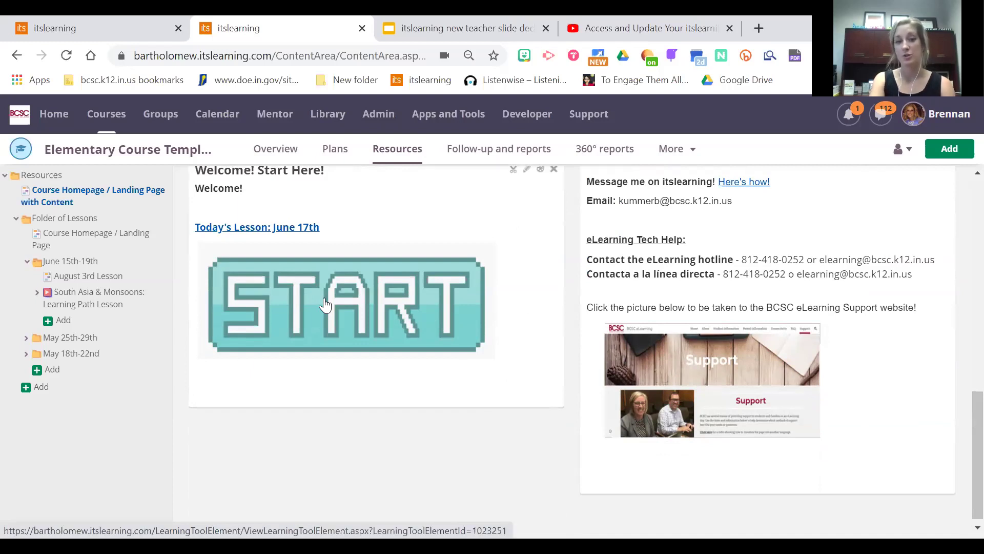
{"action": "left_click", "coordinate": [395, 150]}
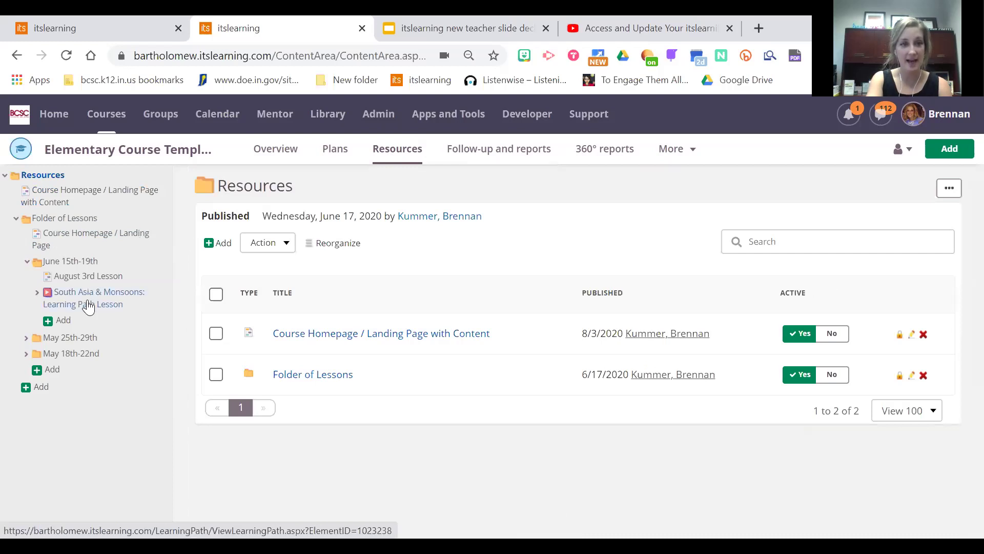
{"action": "left_click", "coordinate": [89, 276]}
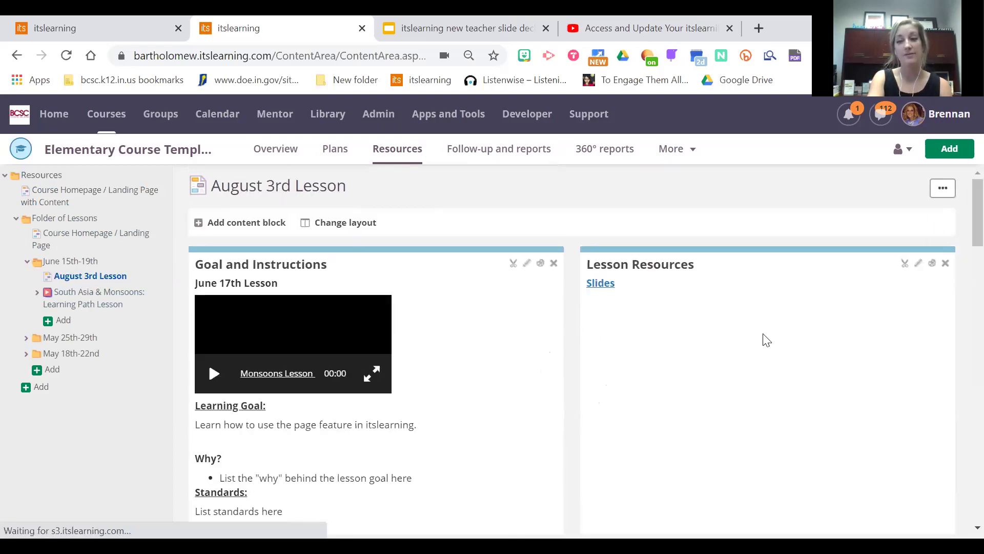
Copy the link address of August 3rd Lesson from the resource tree
{"action": "scroll", "coordinate": [960, 307], "scroll_direction": "down", "scroll_amount": 10}
{"action": "scroll", "coordinate": [959, 227], "scroll_direction": "up", "scroll_amount": 10}
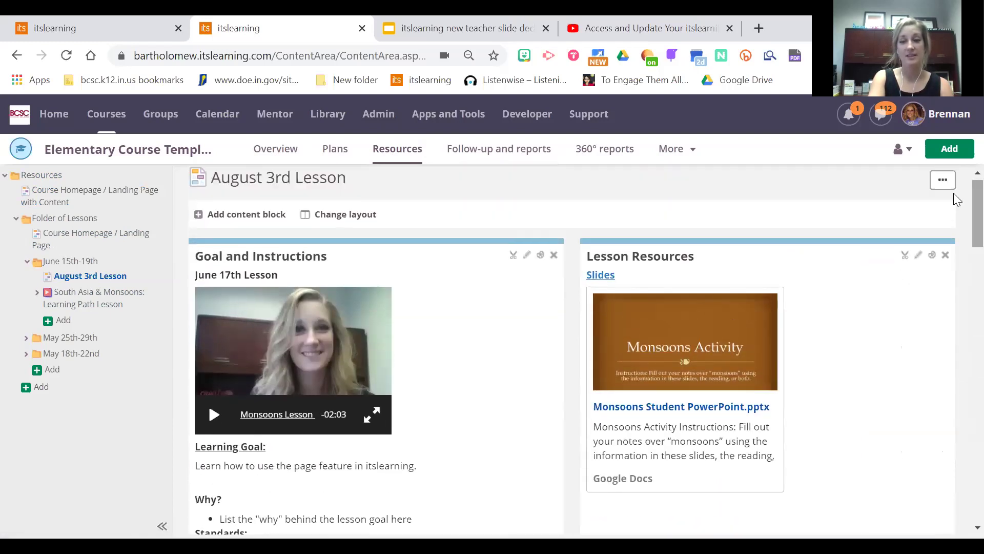
{"action": "scroll", "coordinate": [958, 204], "scroll_direction": "up", "scroll_amount": 1}
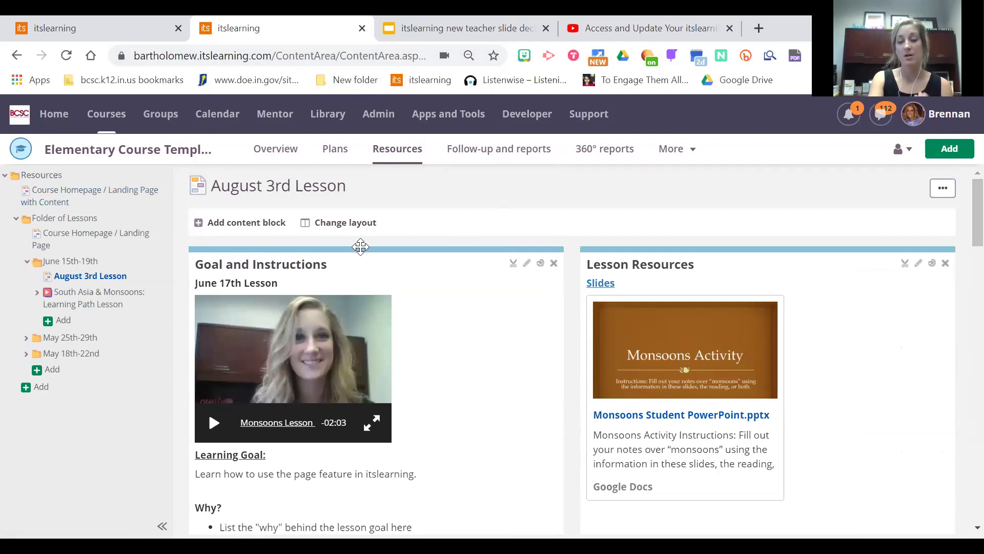
{"action": "left_click", "coordinate": [304, 57]}
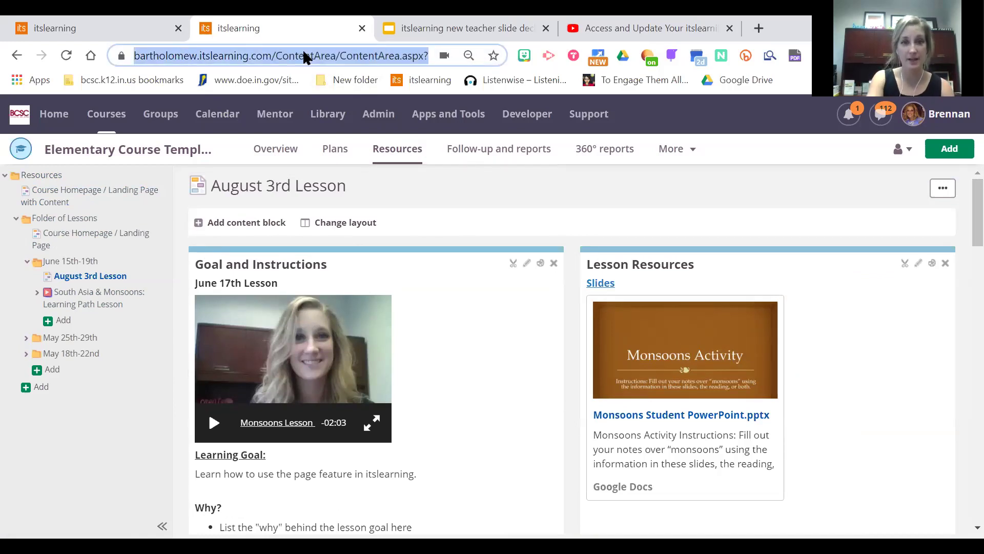
{"action": "left_click", "coordinate": [465, 189]}
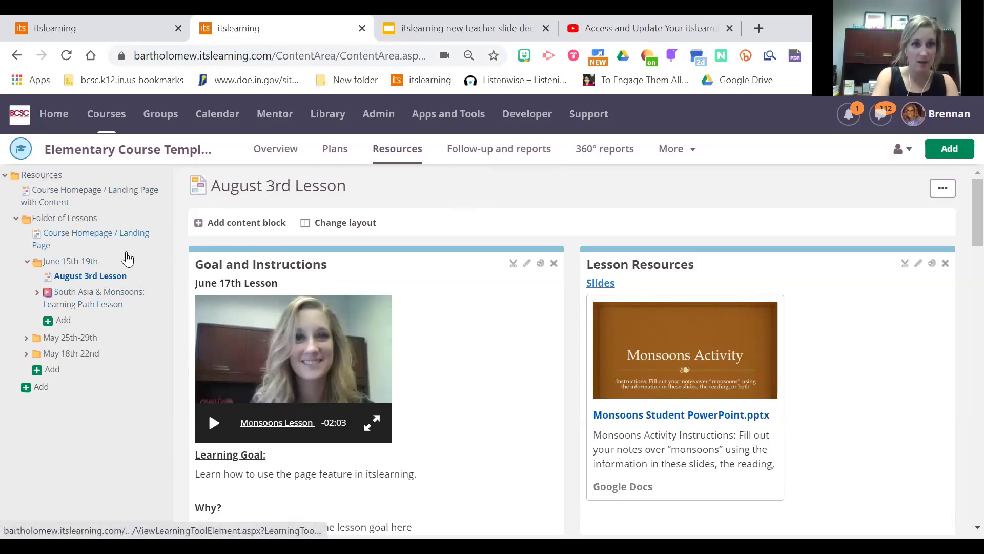
{"action": "right_click", "coordinate": [110, 280]}
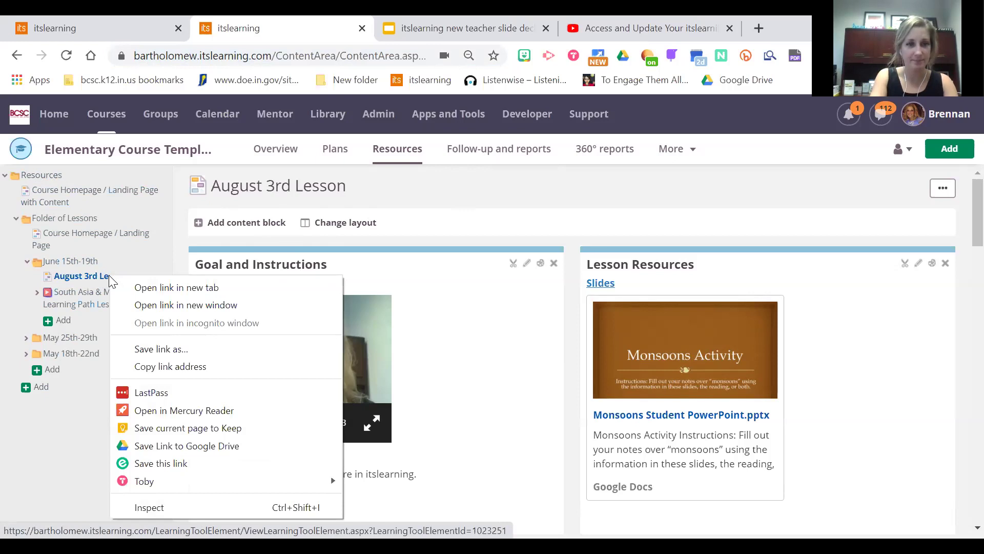
{"action": "left_click", "coordinate": [187, 366]}
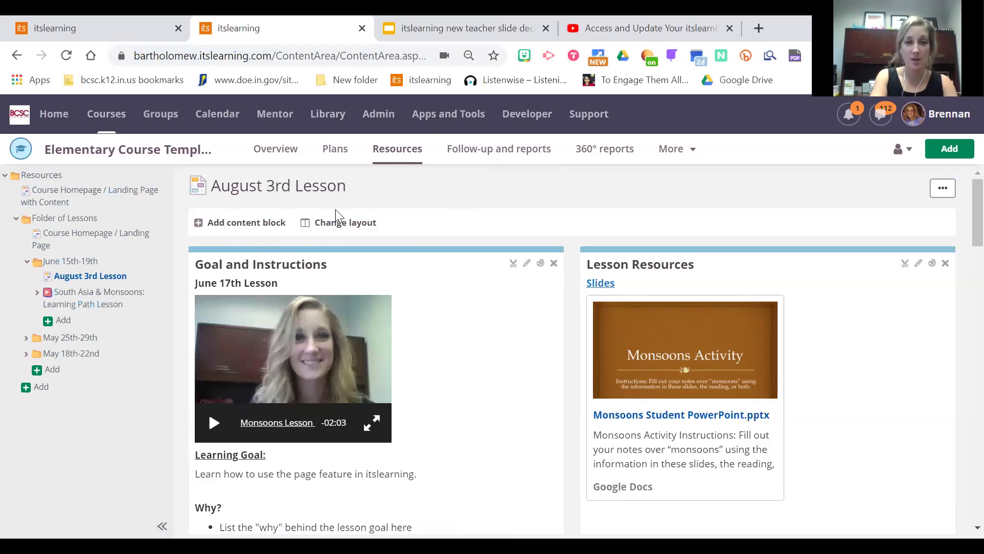
Go back to the Course Homepage / Landing Page with Content
{"action": "left_click", "coordinate": [314, 54]}
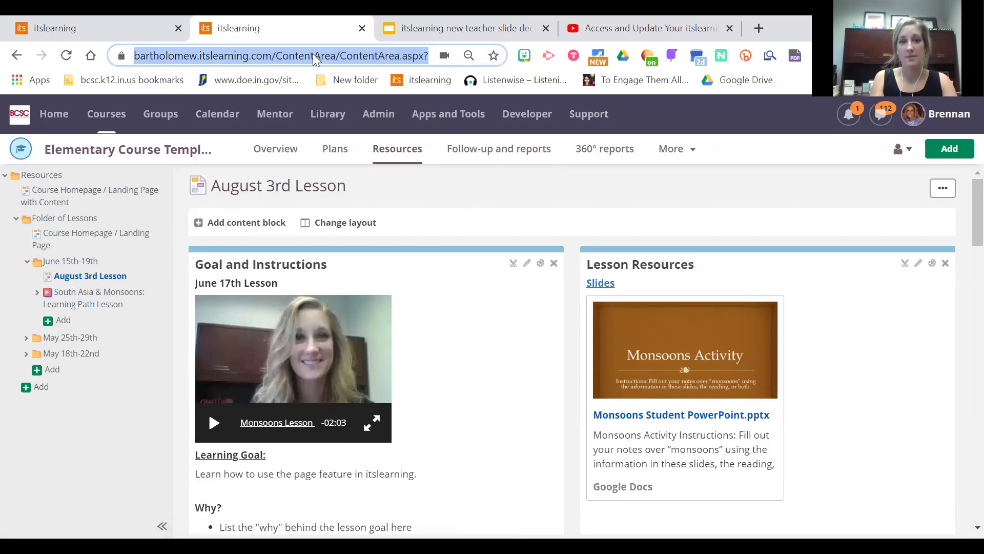
{"action": "left_click", "coordinate": [410, 191]}
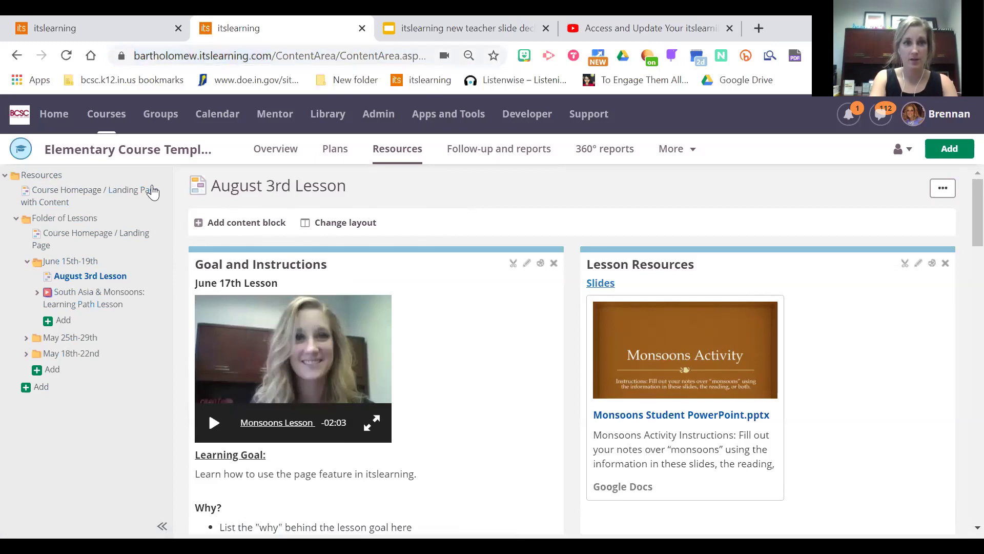
{"action": "left_click", "coordinate": [97, 194]}
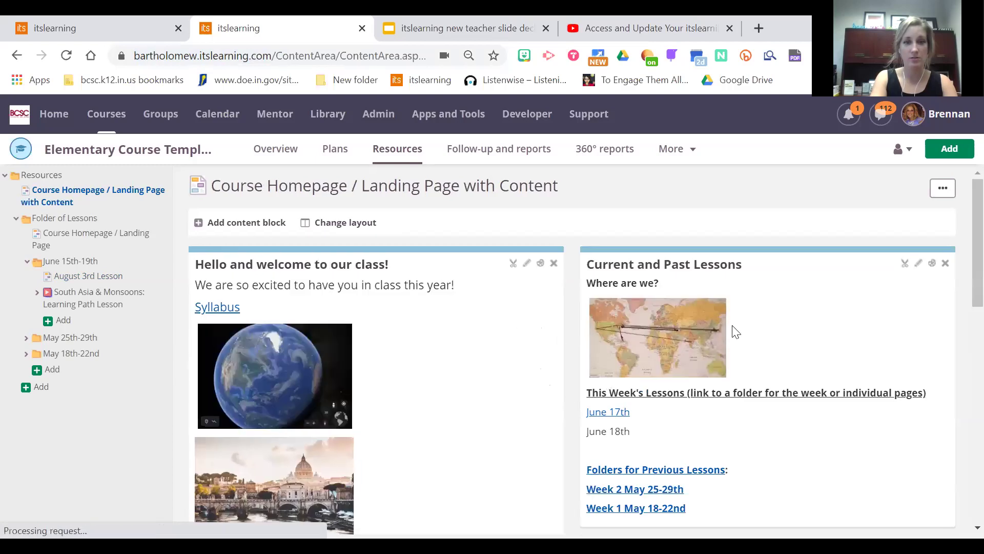
Set the Welcome! Start Here! block's title to 'Today's Lesson'
{"action": "left_click_drag", "start_coordinate": [959, 238], "coordinate": [958, 448]}
{"action": "left_click", "coordinate": [528, 182]}
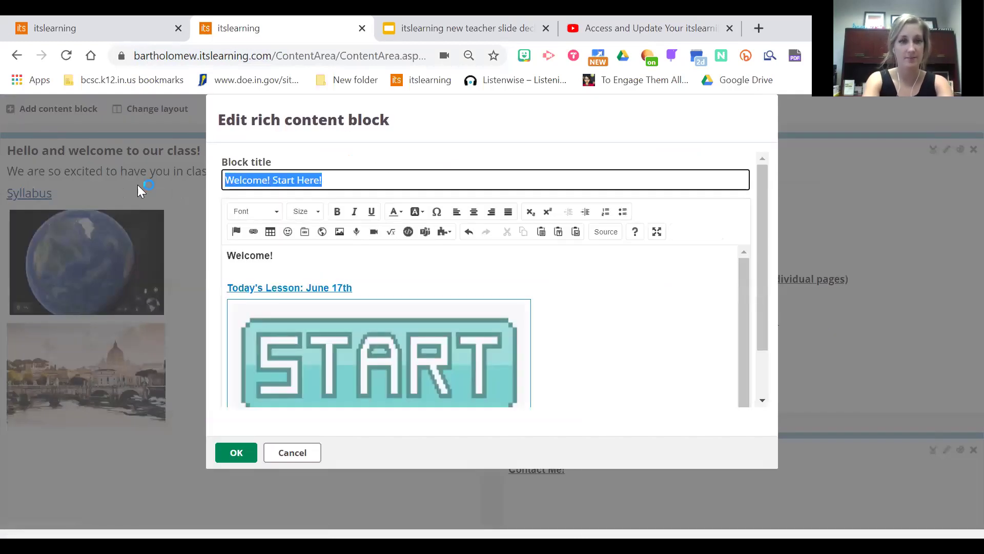
{"action": "type", "text": "Today"}
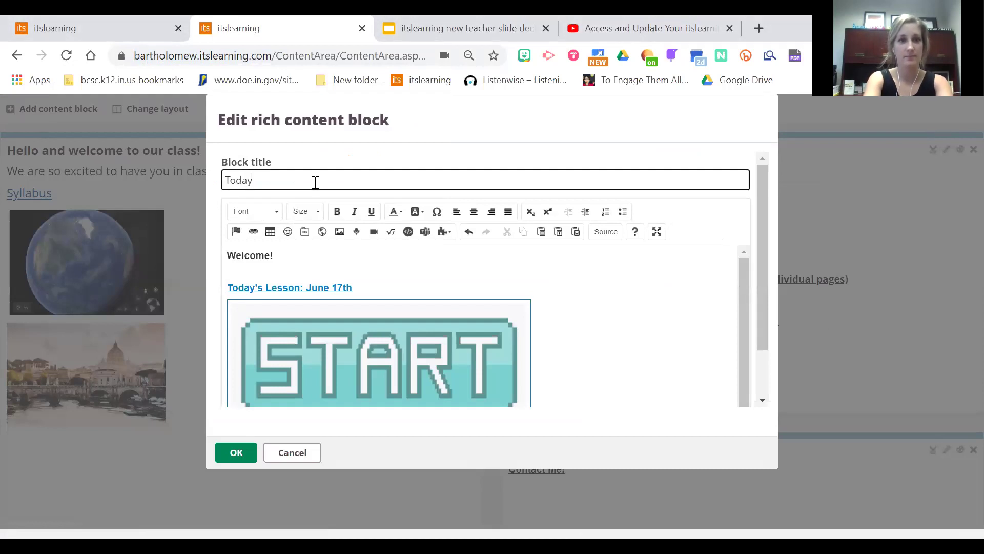
{"action": "type", "text": "'s Lesson"}
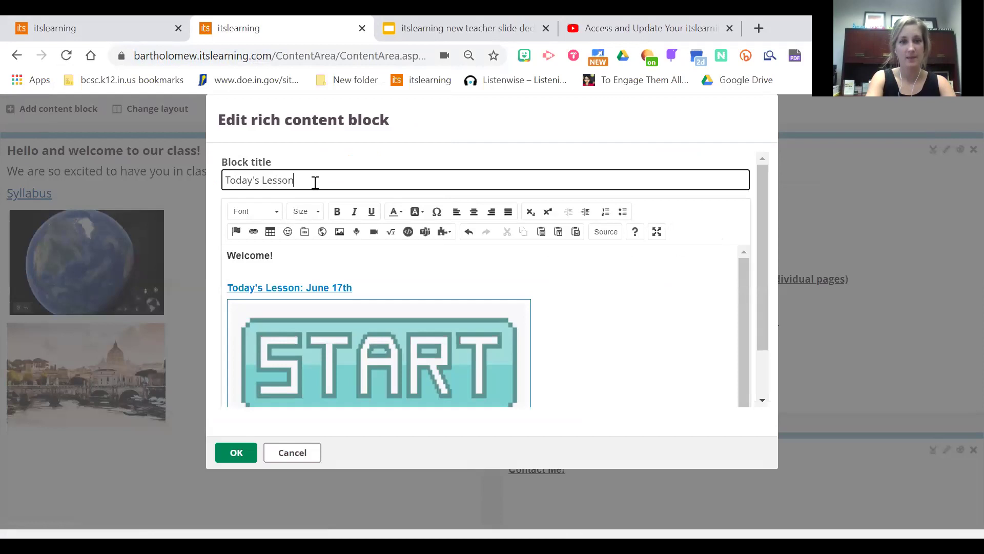
Replace the old welcome text and June 17th link with 'Link to today's August 3rd lesson'
{"action": "left_click_drag", "start_coordinate": [229, 257], "coordinate": [360, 288]}
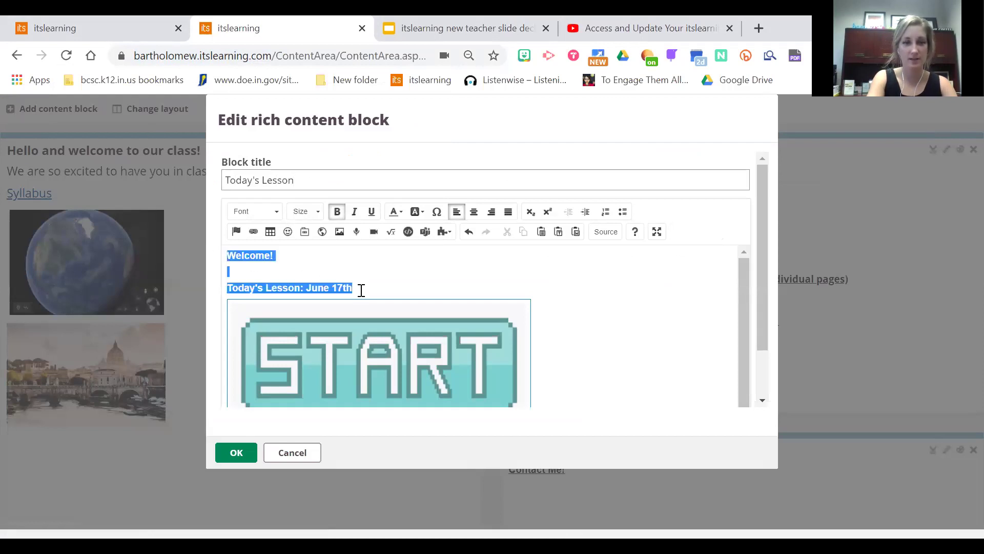
{"action": "key", "text": "Delete"}
{"action": "type", "text": "Link "}
{"action": "type", "text": "to tod"}
{"action": "key", "text": "BackSpace"}
{"action": "type", "text": "today's August 3rd"}
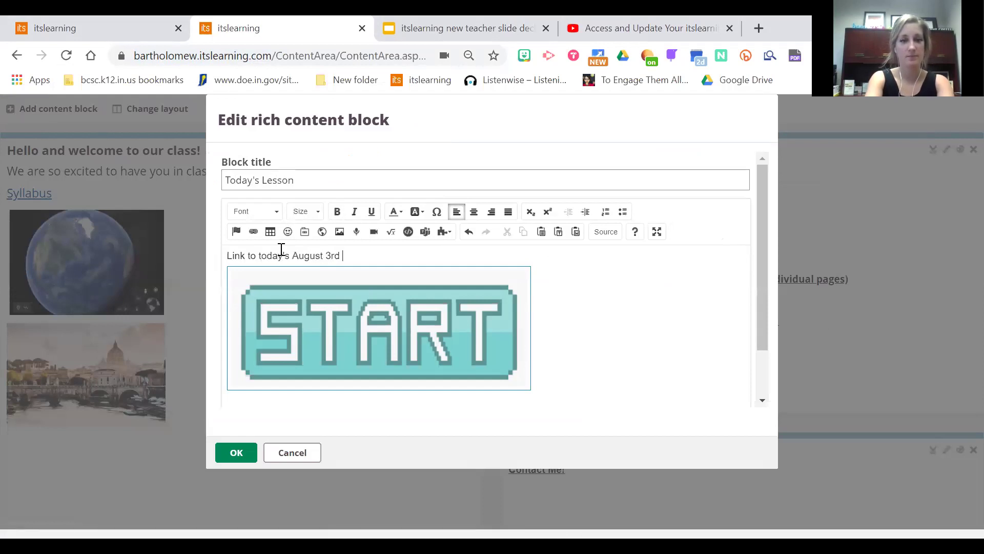
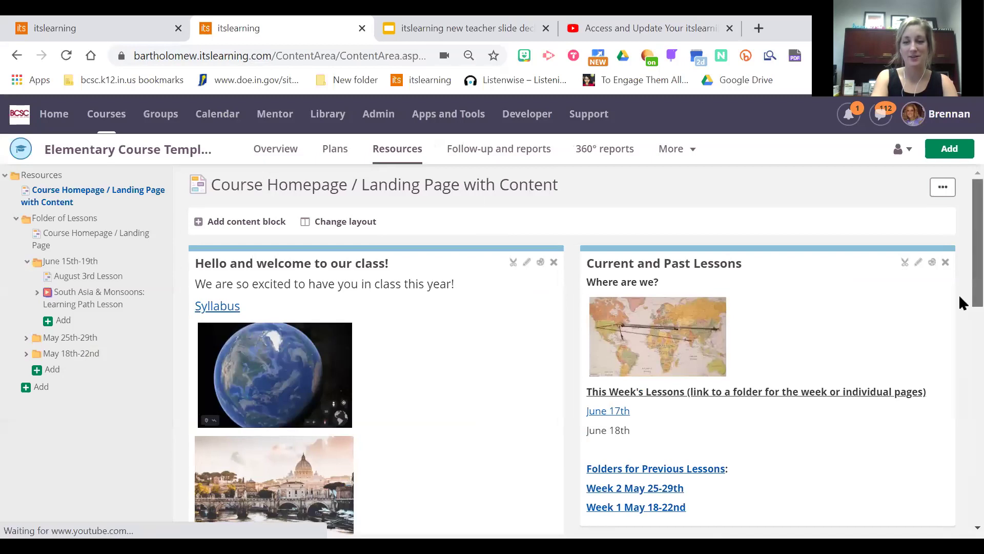
{"action": "scroll", "coordinate": [960, 348], "scroll_direction": "down", "scroll_amount": 3}
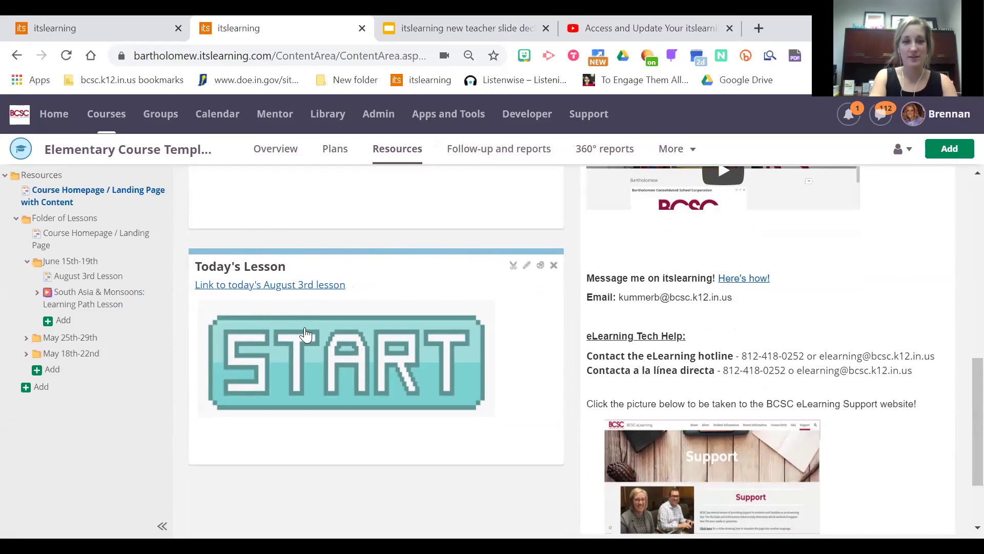
Open the August 3rd Lesson in a new tab from Today's Lesson START image and compare it with the course page
{"action": "left_click", "coordinate": [329, 358]}
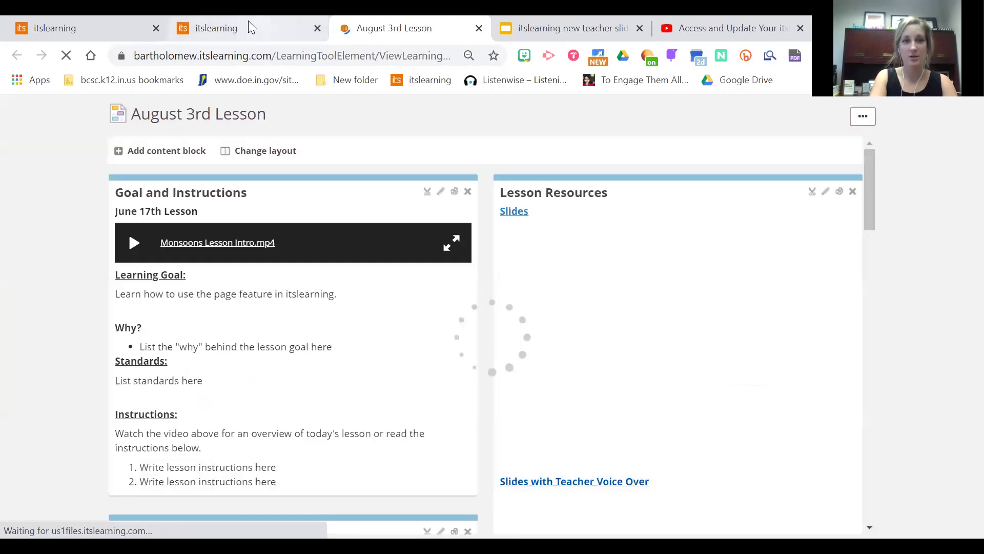
{"action": "left_click", "coordinate": [233, 24]}
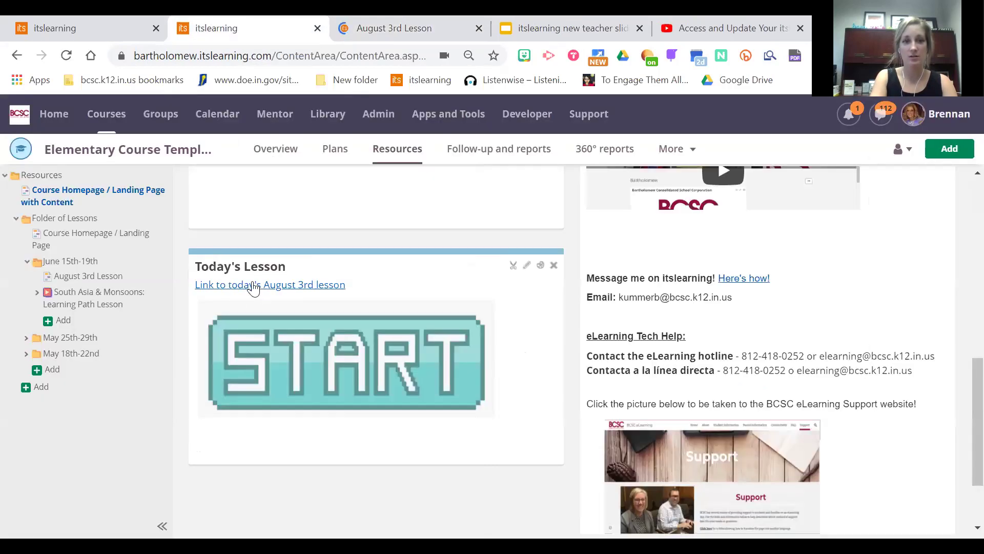
{"action": "left_click", "coordinate": [402, 21]}
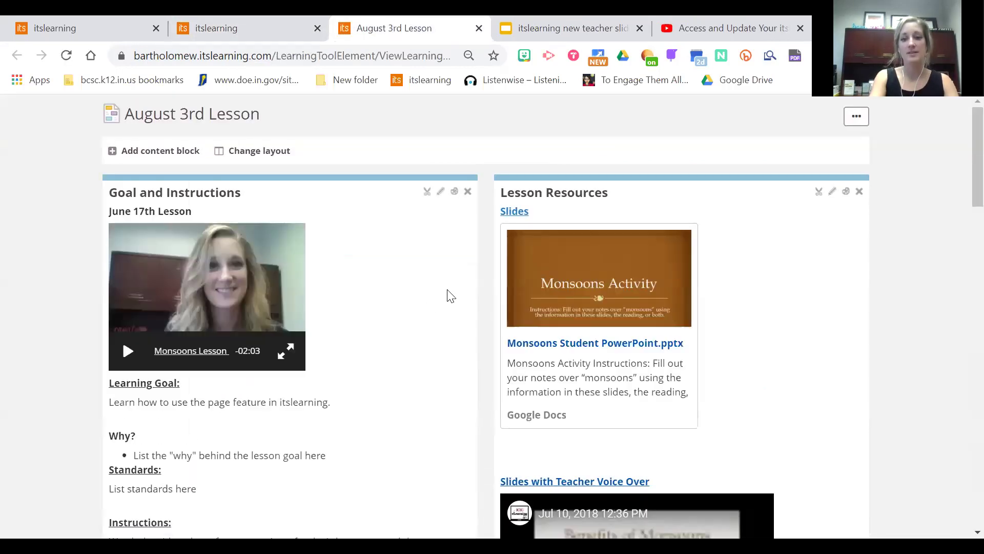
{"action": "left_click", "coordinate": [249, 29]}
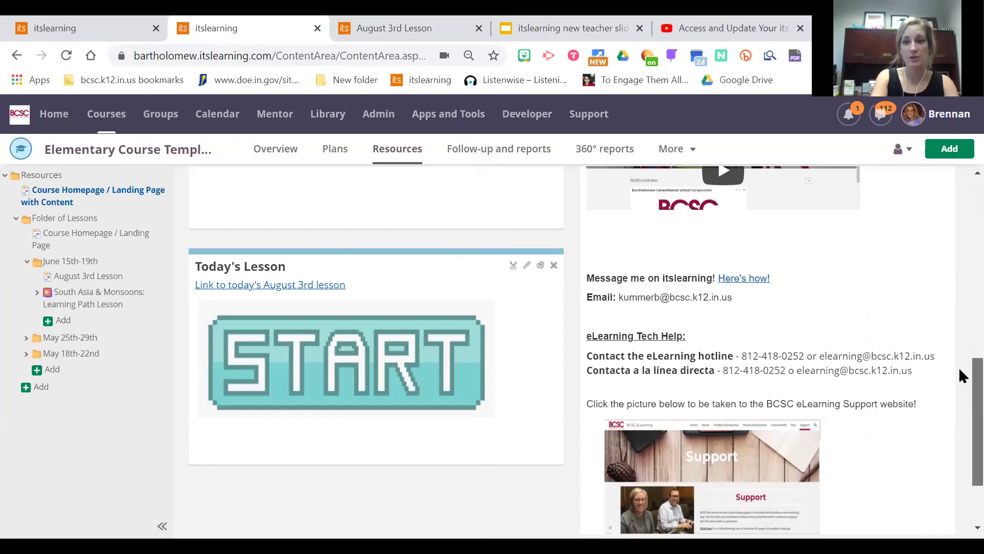
{"action": "scroll", "coordinate": [961, 307], "scroll_direction": "up", "scroll_amount": 10}
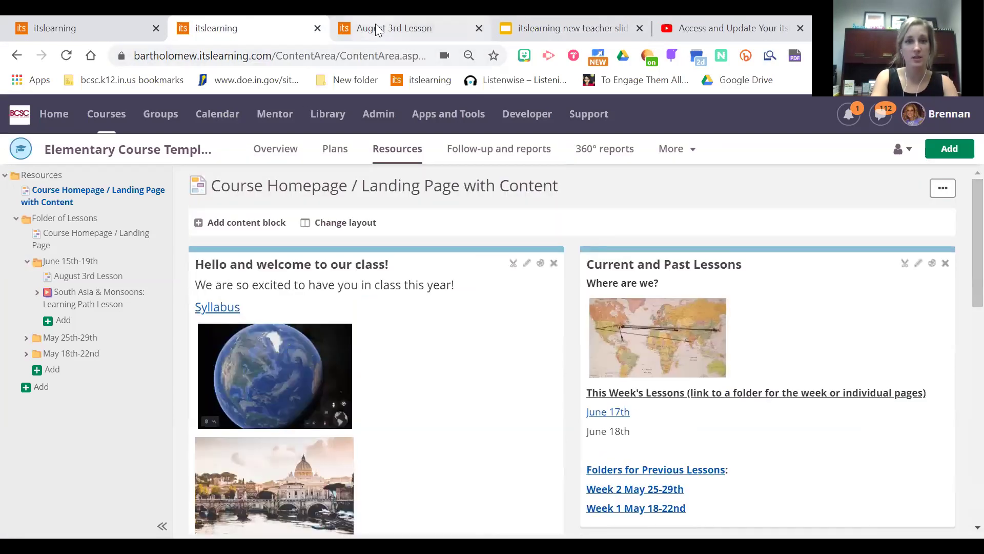
{"action": "left_click", "coordinate": [378, 29]}
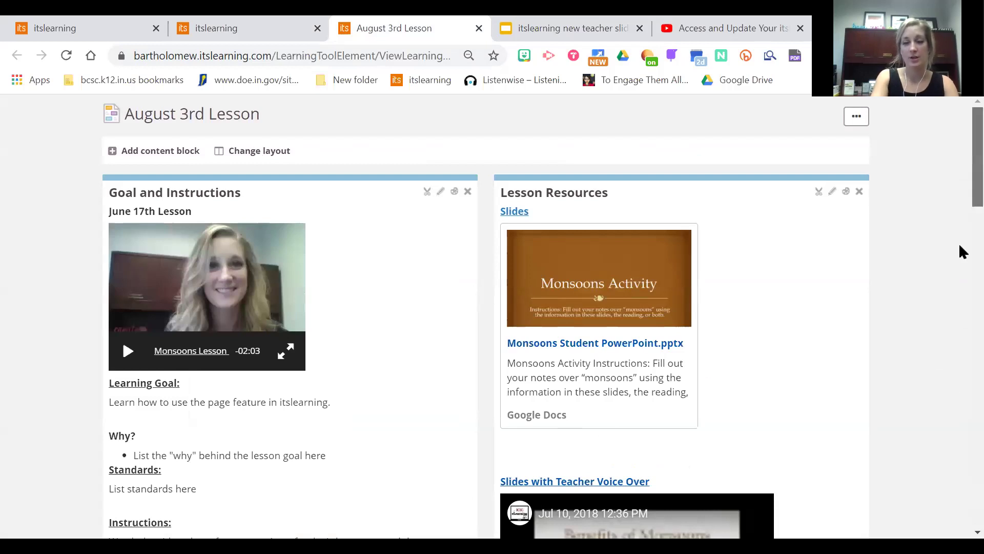
Back on the course page, collapse the June 15th-19th folder and the Folder of Lessons
{"action": "scroll", "coordinate": [960, 281], "scroll_direction": "down", "scroll_amount": 10}
{"action": "scroll", "coordinate": [960, 237], "scroll_direction": "up", "scroll_amount": 8}
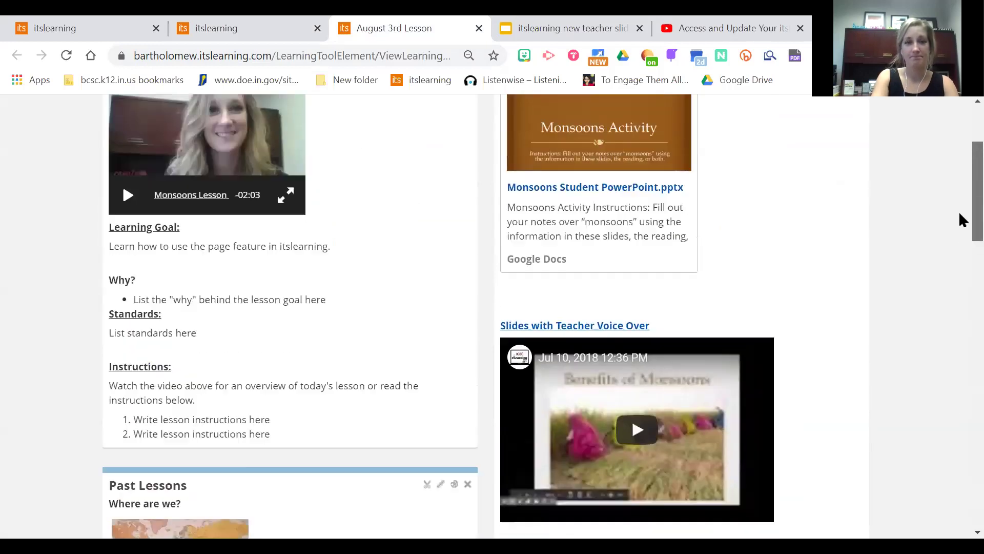
{"action": "scroll", "coordinate": [960, 214], "scroll_direction": "up", "scroll_amount": 2}
{"action": "left_click", "coordinate": [245, 28]}
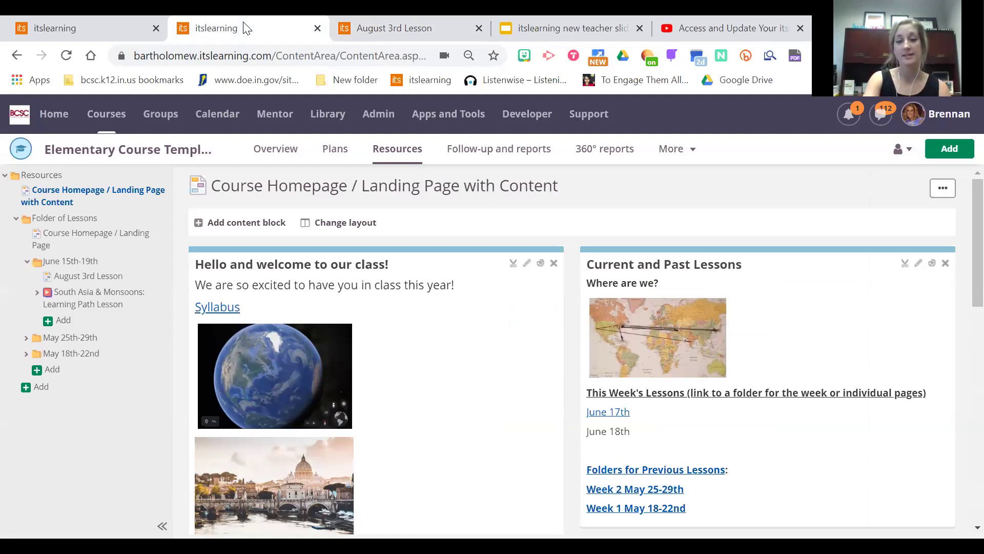
{"action": "left_click", "coordinate": [27, 262]}
{"action": "left_click", "coordinate": [16, 219]}
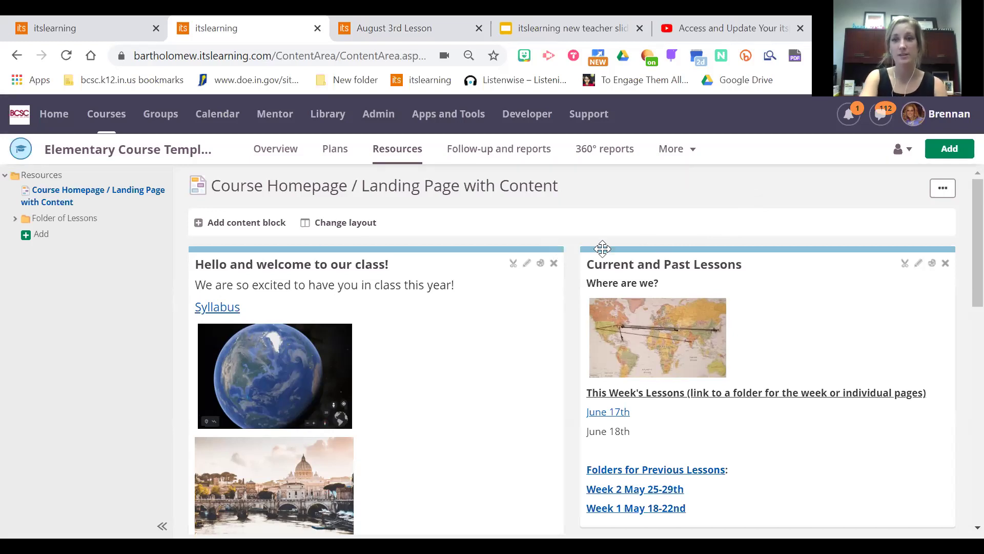
Show all addable element types from the Add menu and browse Folder, Page, Word and Test
{"action": "left_click", "coordinate": [943, 152]}
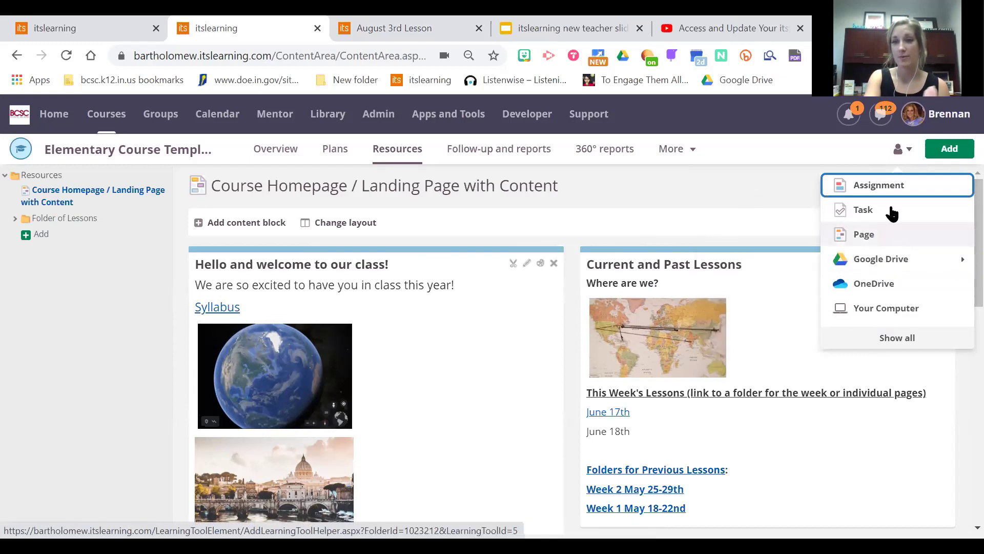
{"action": "left_click", "coordinate": [918, 338]}
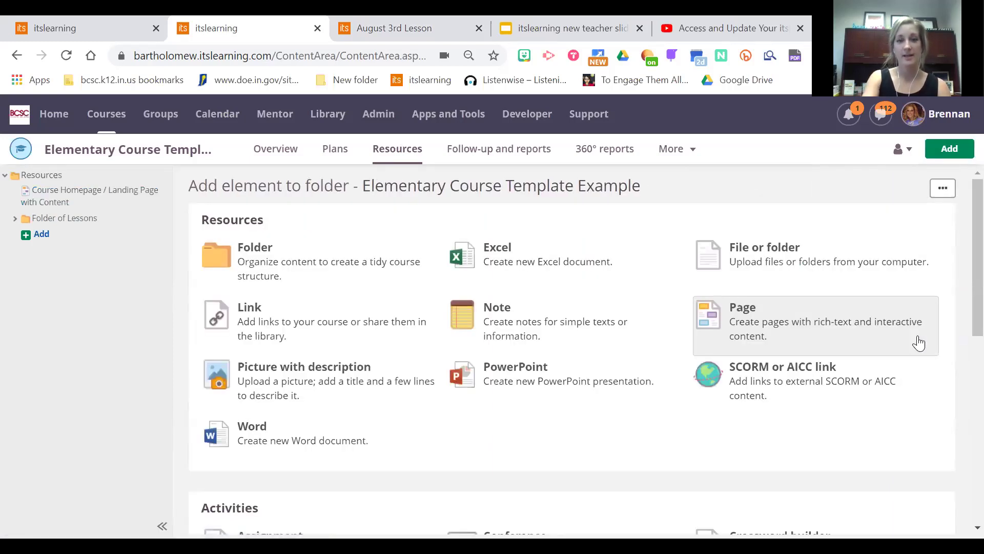
{"action": "scroll", "coordinate": [960, 256], "scroll_direction": "down", "scroll_amount": 6}
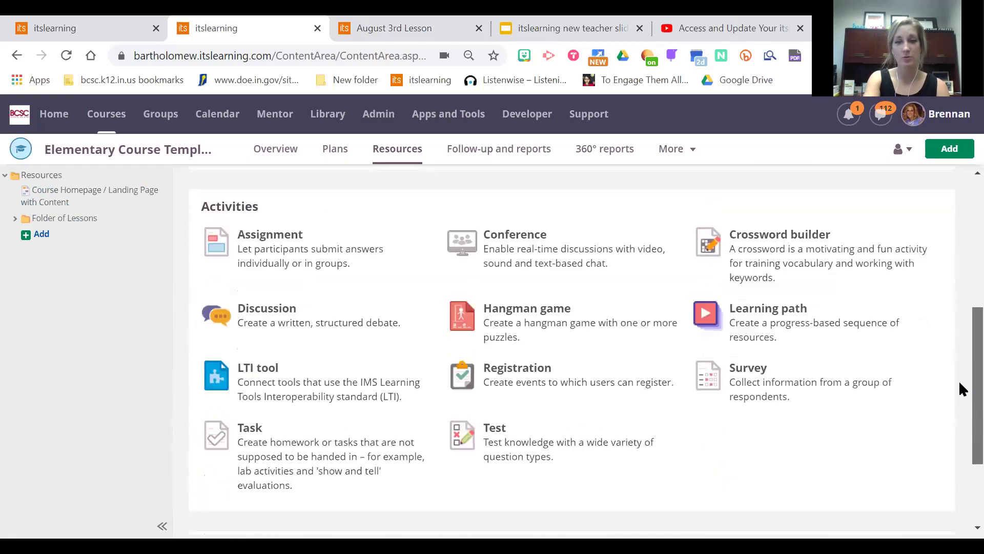
{"action": "scroll", "coordinate": [960, 410], "scroll_direction": "down", "scroll_amount": 3}
{"action": "scroll", "coordinate": [959, 352], "scroll_direction": "up", "scroll_amount": 8}
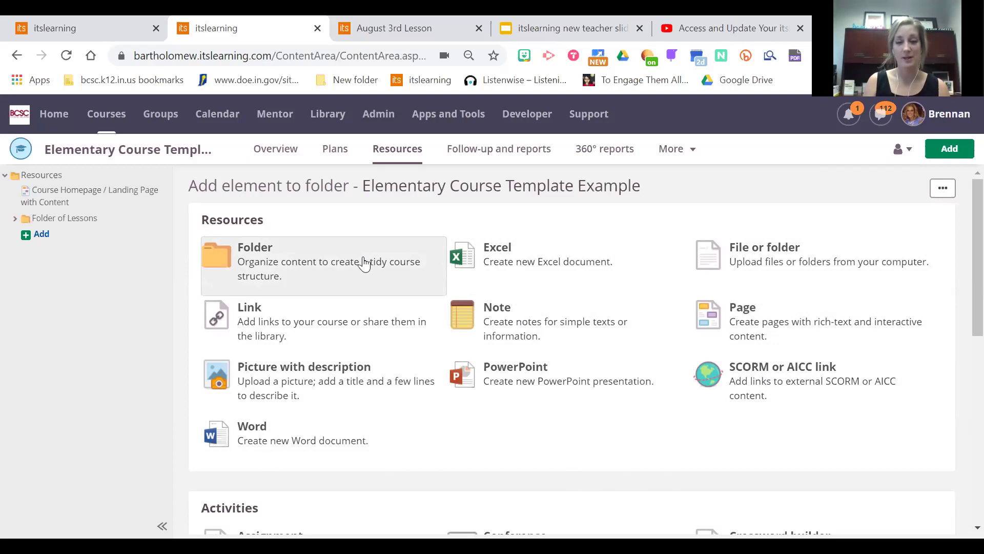
{"action": "scroll", "coordinate": [959, 273], "scroll_direction": "down", "scroll_amount": 1}
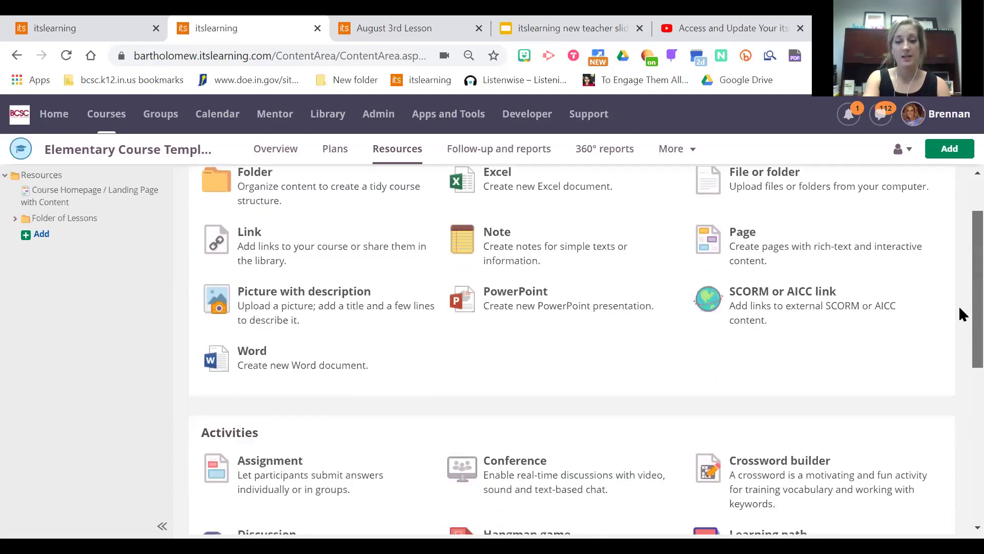
{"action": "scroll", "coordinate": [960, 275], "scroll_direction": "down", "scroll_amount": 5}
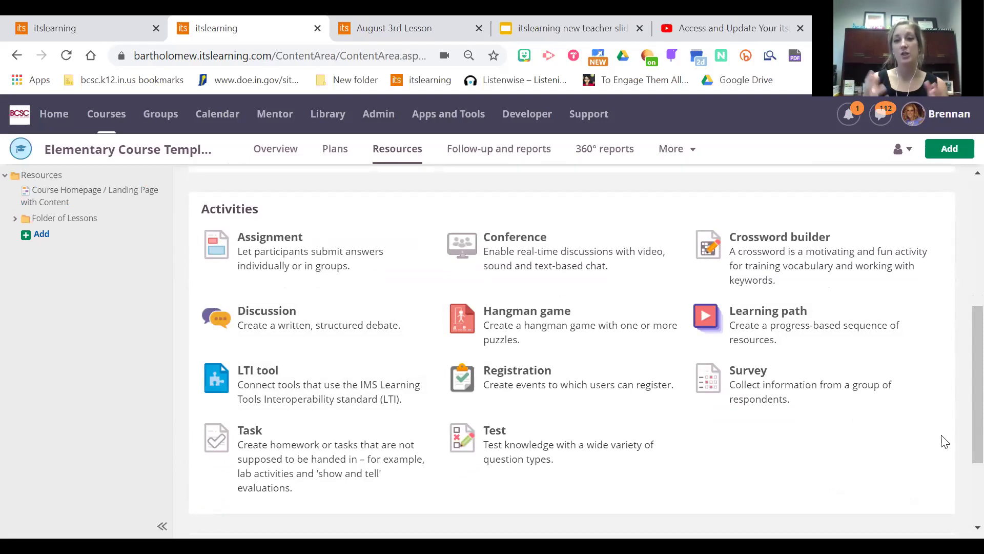
{"action": "scroll", "coordinate": [959, 318], "scroll_direction": "up", "scroll_amount": 5}
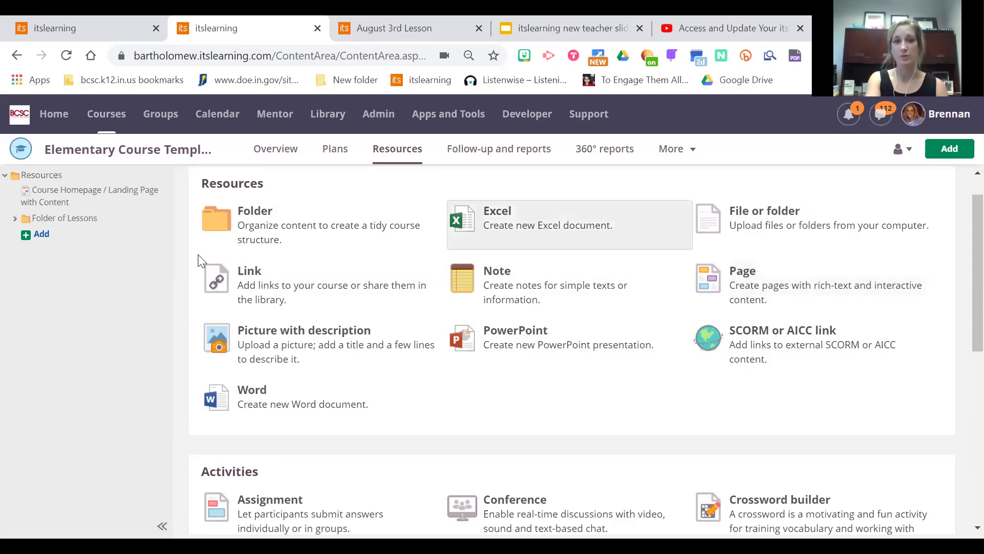
Create a folder titled 'August 3rd-7th' with Active left at Yes and save it
{"action": "left_click", "coordinate": [296, 242]}
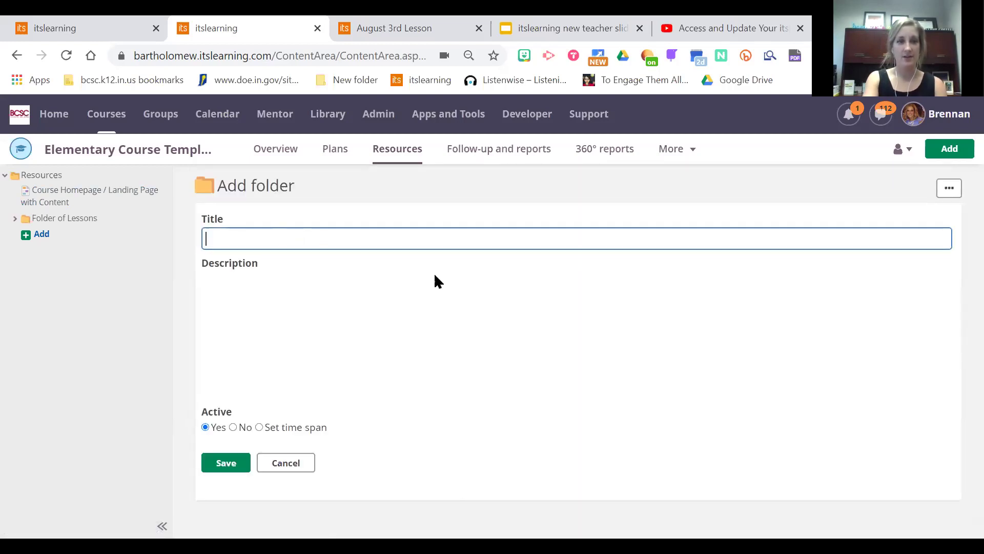
{"action": "type", "text": "August 3"}
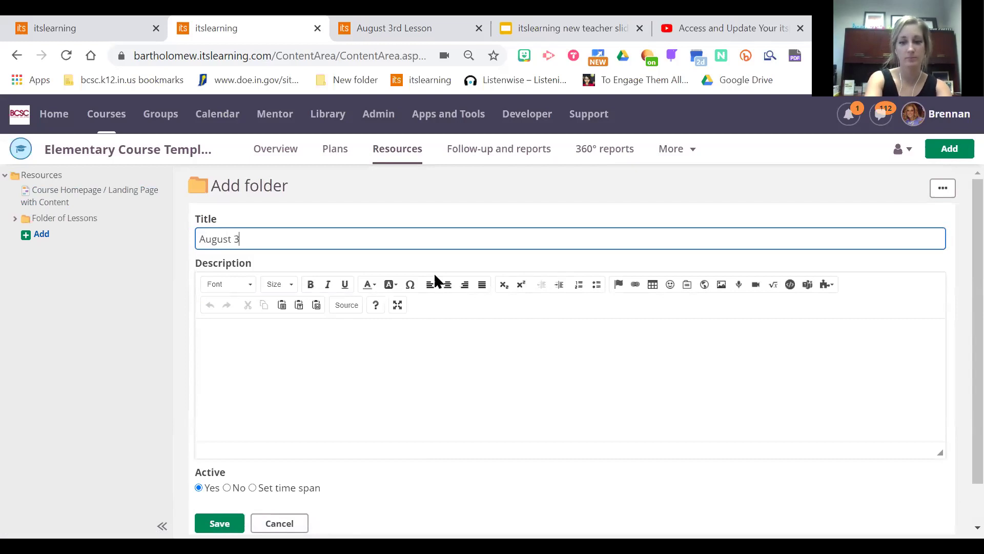
{"action": "type", "text": "-7th"}
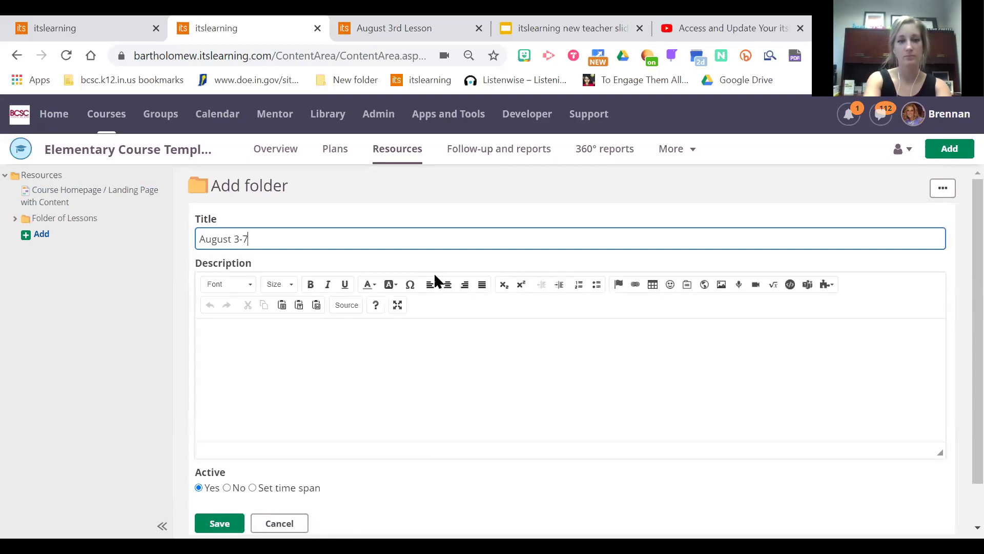
{"action": "left_click", "coordinate": [484, 367]}
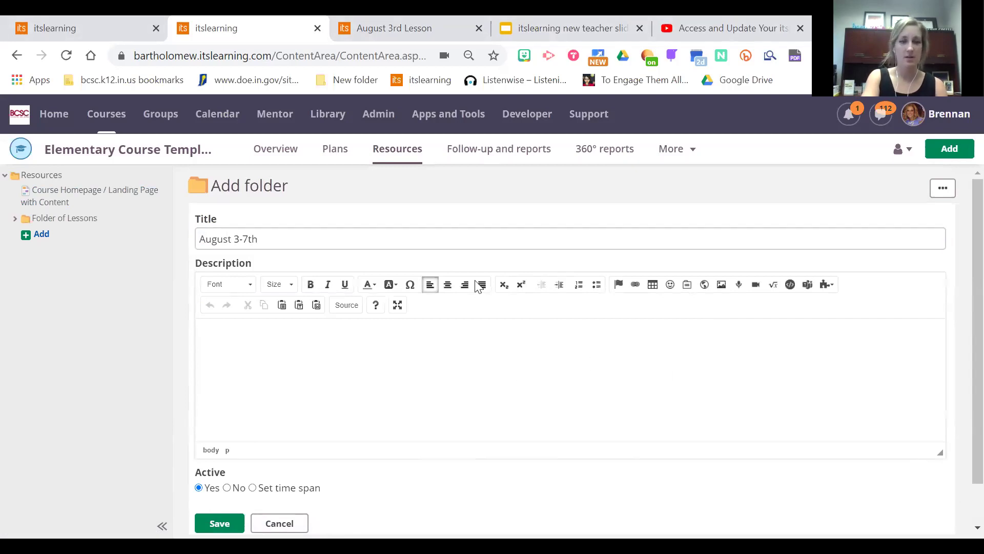
{"action": "left_click", "coordinate": [242, 240]}
{"action": "type", "text": "rd"}
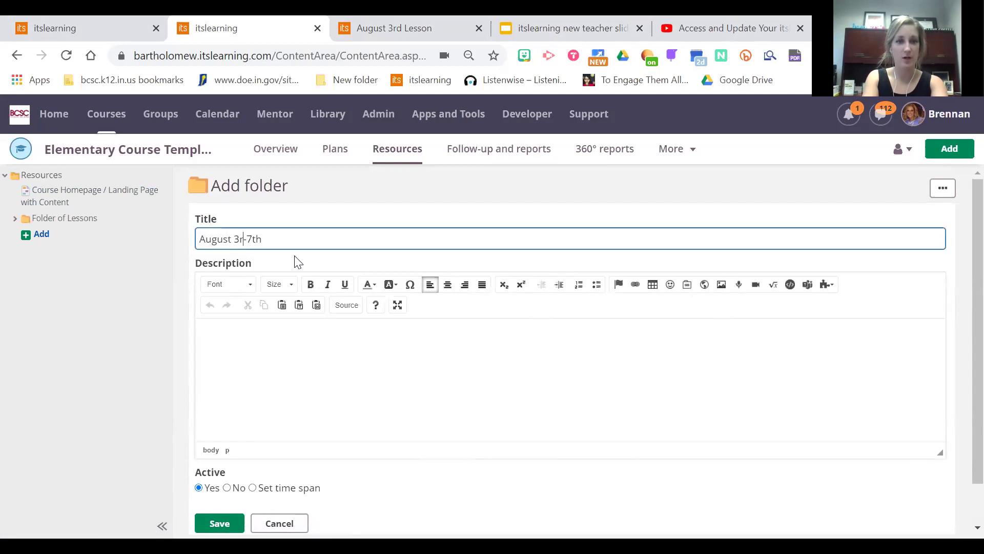
{"action": "left_click", "coordinate": [440, 333]}
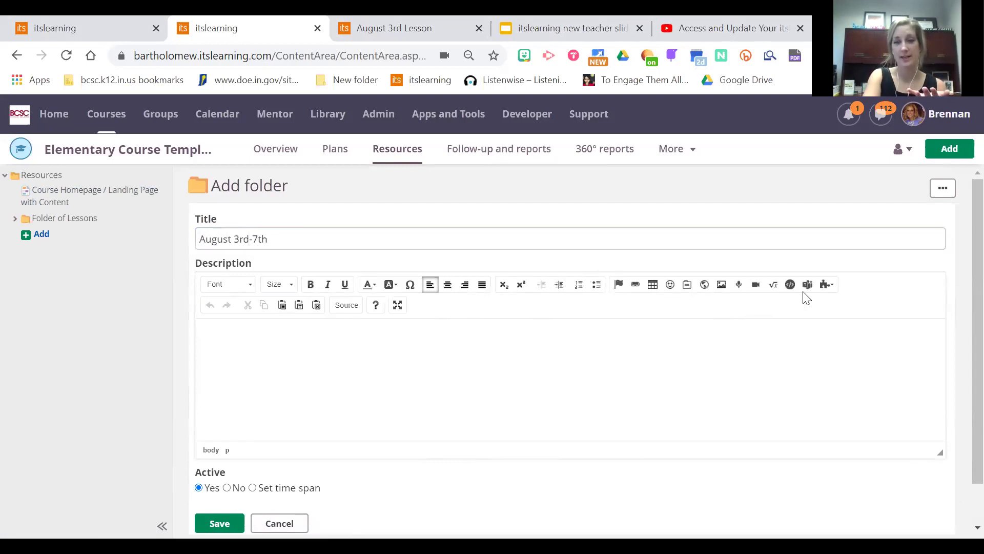
{"action": "scroll", "coordinate": [961, 369], "scroll_direction": "down", "scroll_amount": 2}
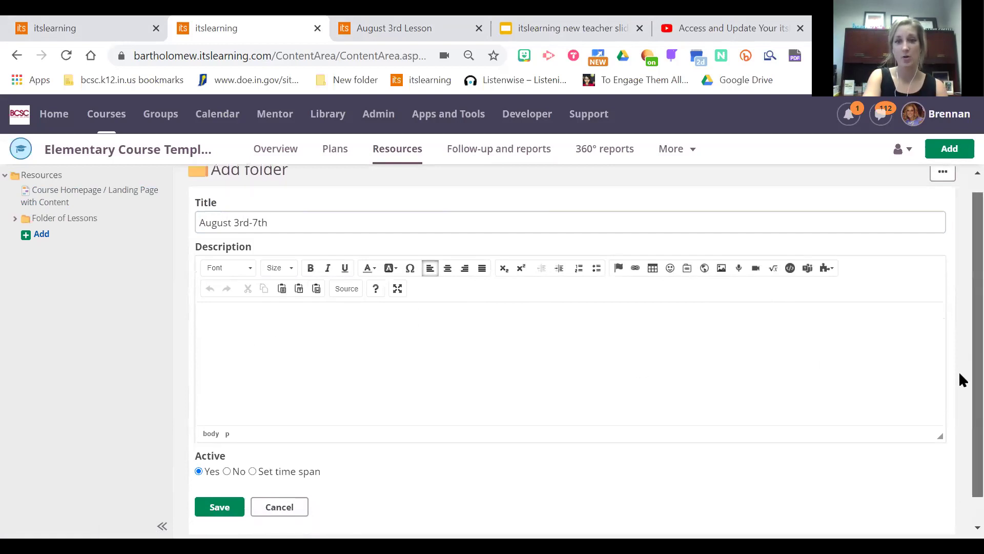
{"action": "scroll", "coordinate": [961, 390], "scroll_direction": "up", "scroll_amount": 2}
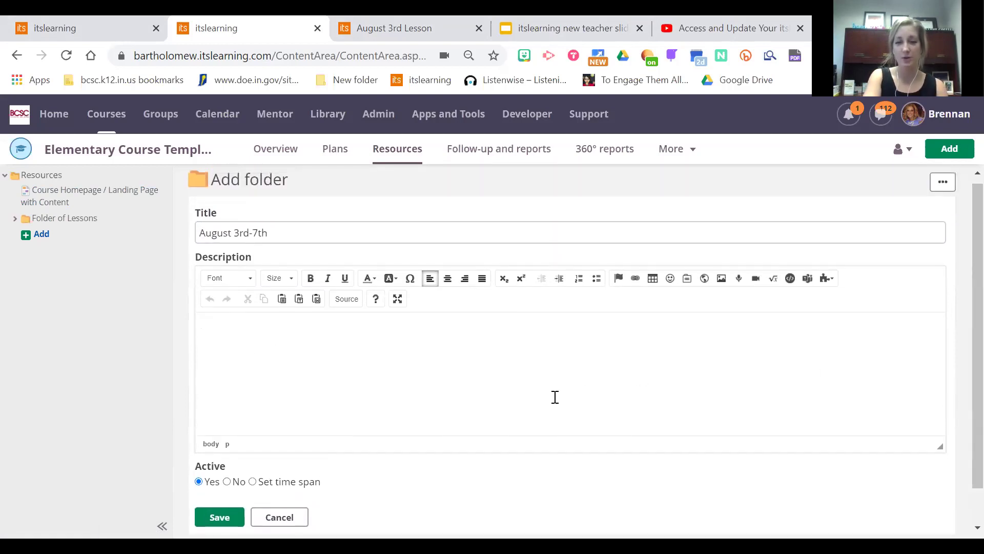
{"action": "scroll", "coordinate": [961, 307], "scroll_direction": "down", "scroll_amount": 1}
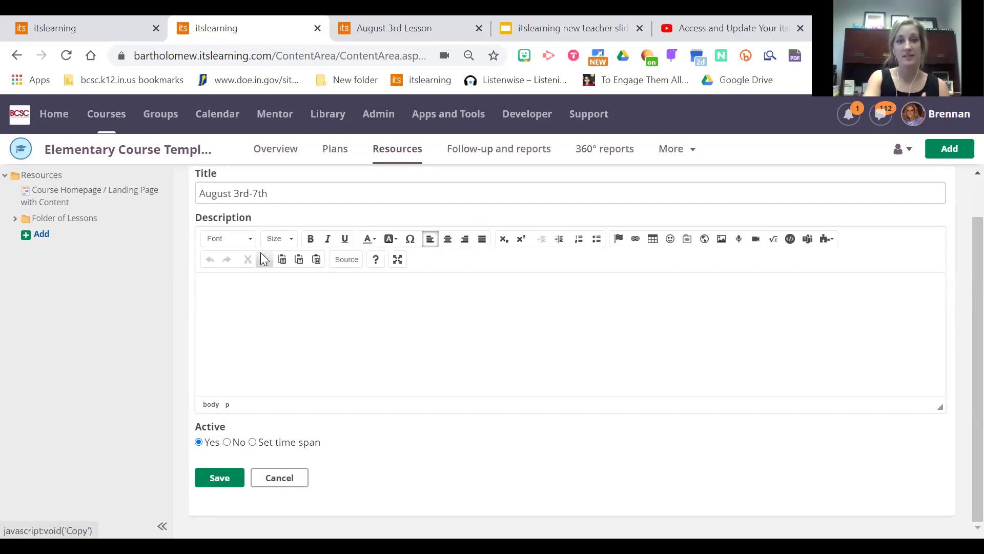
{"action": "left_click", "coordinate": [224, 485]}
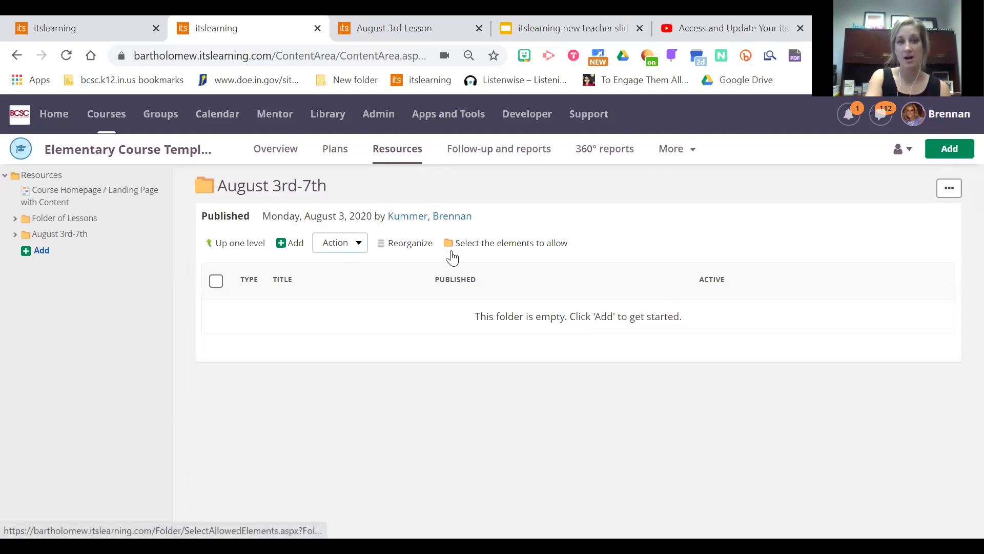
Back out of the empty August 3rd-7th folder to the parent Resources folder
{"action": "left_click", "coordinate": [286, 245]}
{"action": "mouse_move", "coordinate": [959, 243]}
{"action": "left_mouse_down"}
{"action": "mouse_move", "coordinate": [959, 455]}
{"action": "mouse_move", "coordinate": [960, 237]}
{"action": "left_mouse_up"}
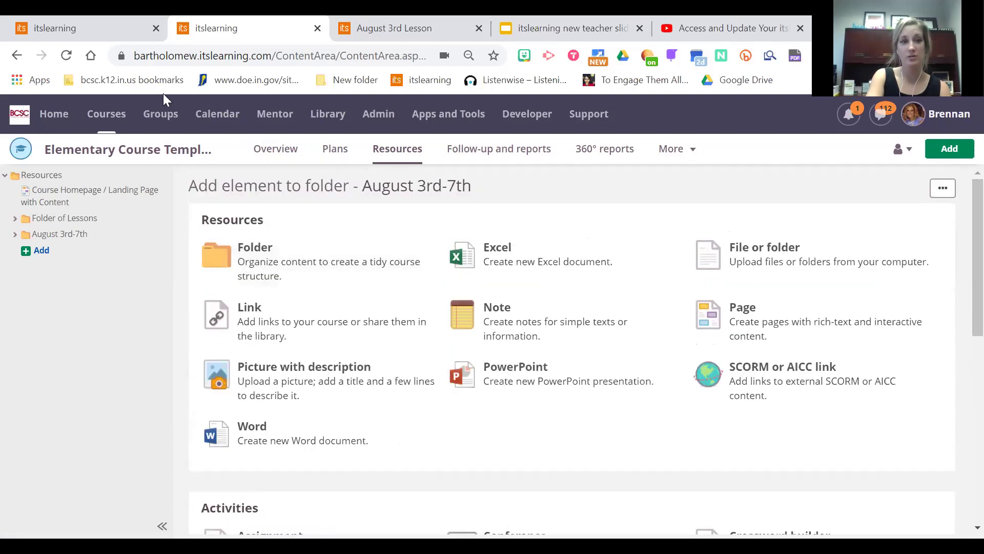
{"action": "left_click", "coordinate": [17, 55]}
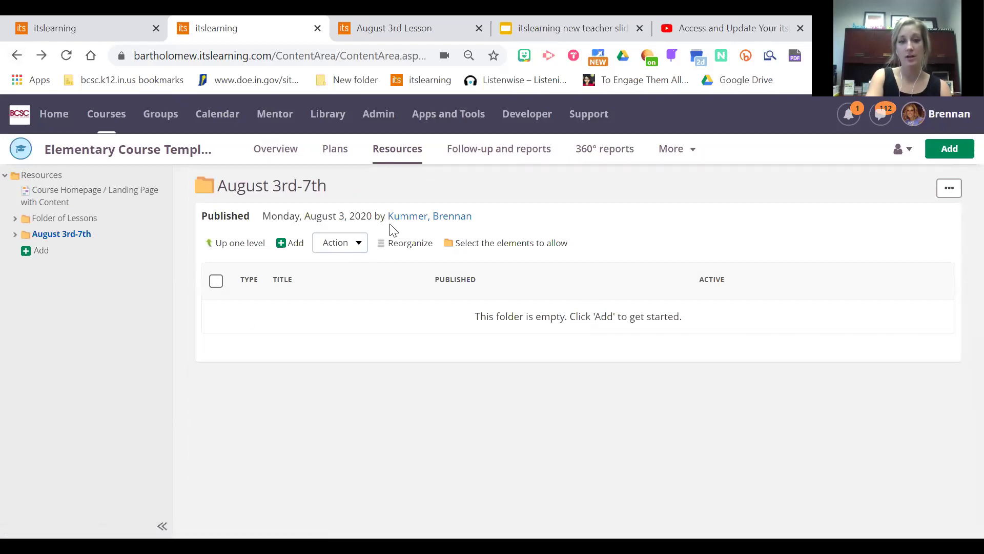
{"action": "left_click", "coordinate": [239, 249]}
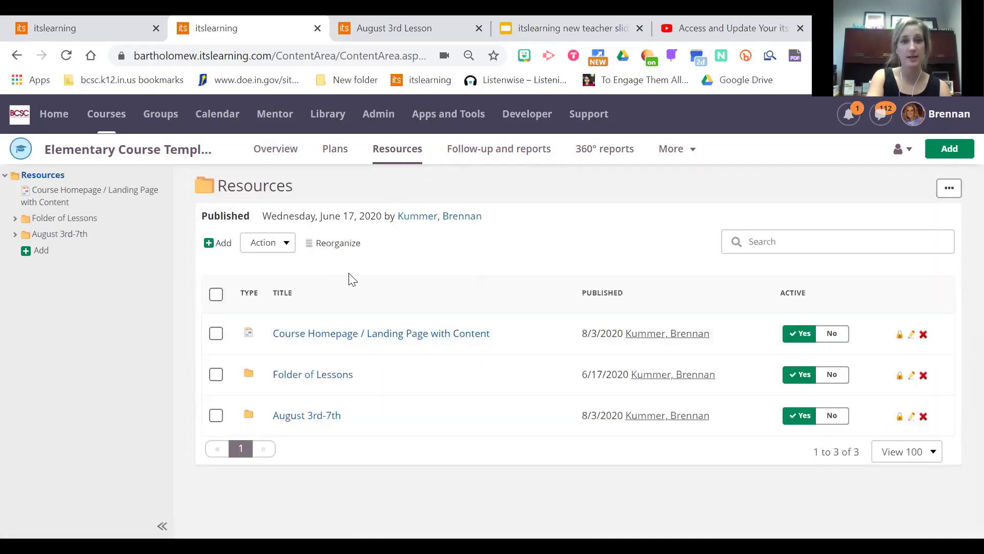
Tick the Course Homepage / Landing Page with Content item and bring up the Action menu
{"action": "left_click", "coordinate": [216, 334]}
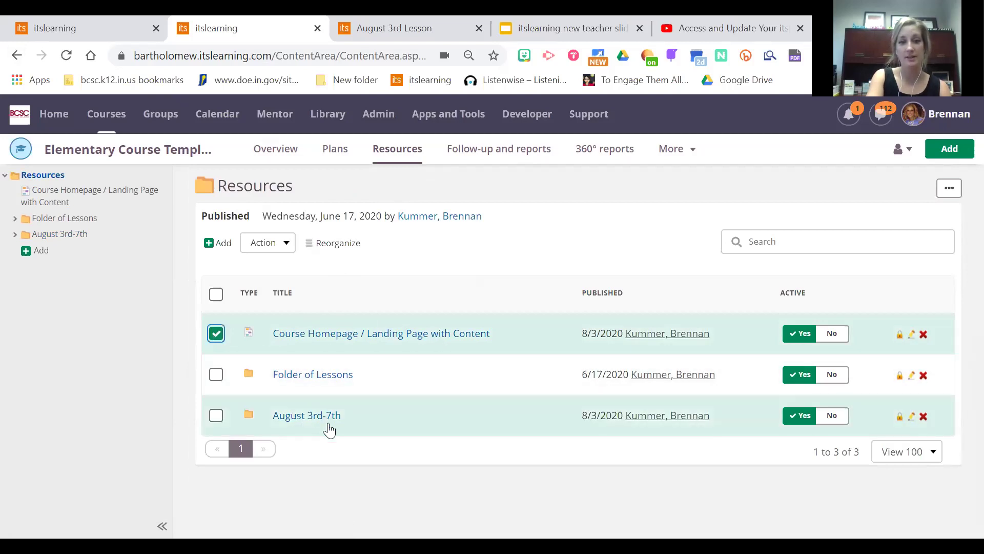
{"action": "left_click", "coordinate": [216, 334]}
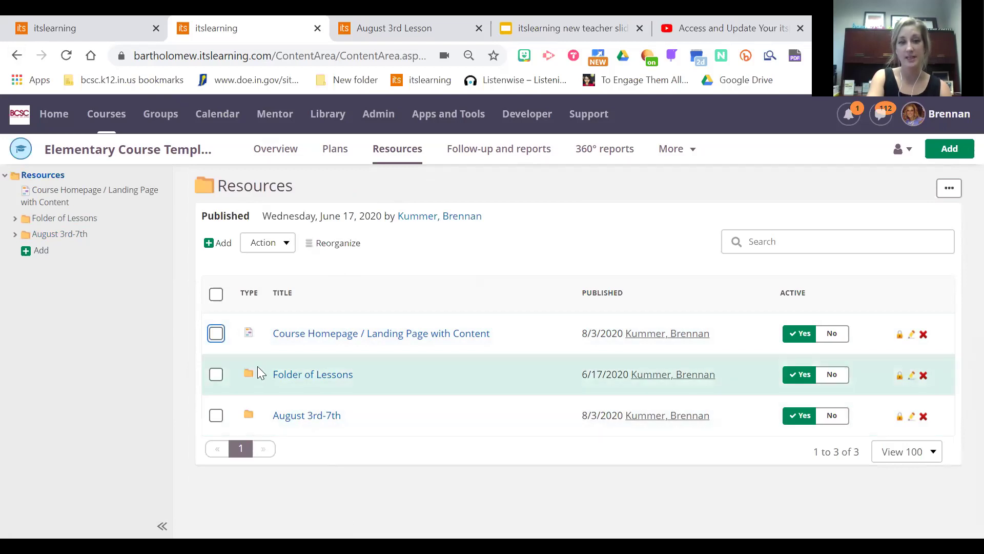
{"action": "left_click", "coordinate": [213, 337]}
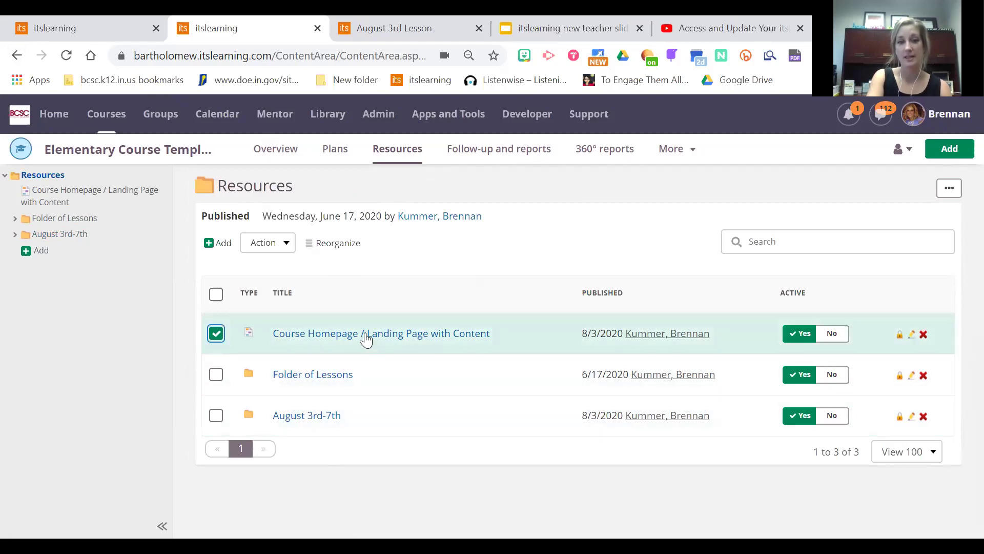
{"action": "left_click", "coordinate": [268, 243]}
Cancel the Move to dialog for the homepage, untick it, and expand Folder of Lessons
{"action": "left_click", "coordinate": [255, 299]}
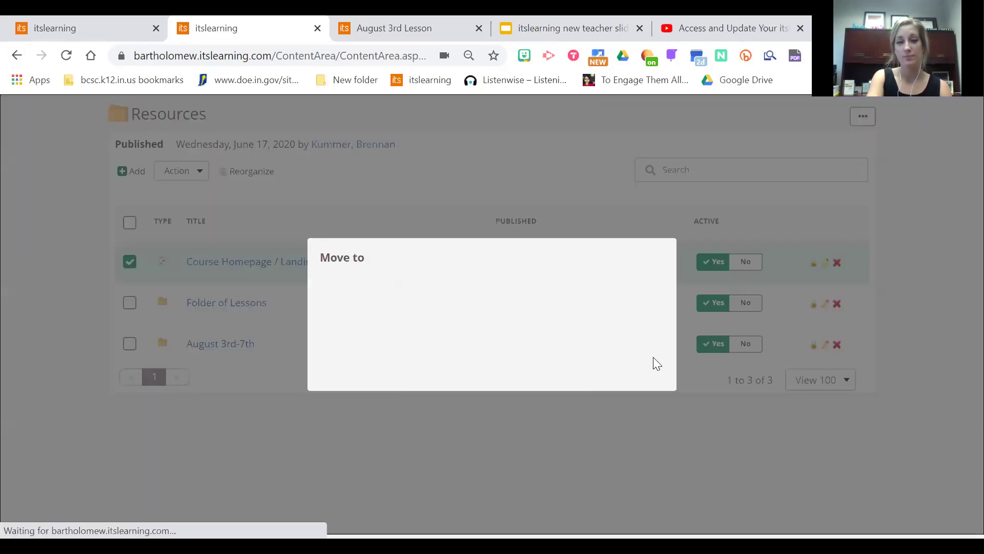
{"action": "left_click", "coordinate": [491, 283]}
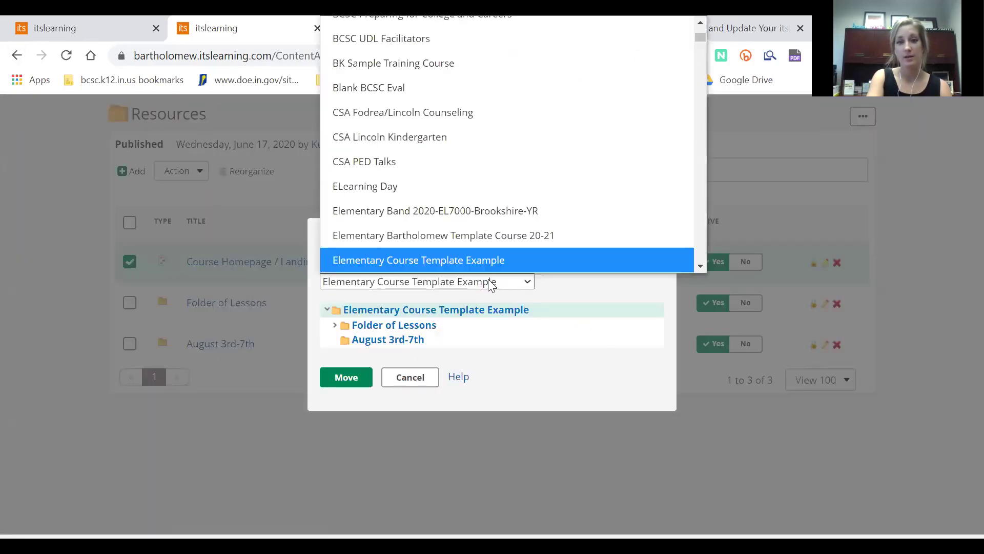
{"action": "left_click", "coordinate": [568, 492]}
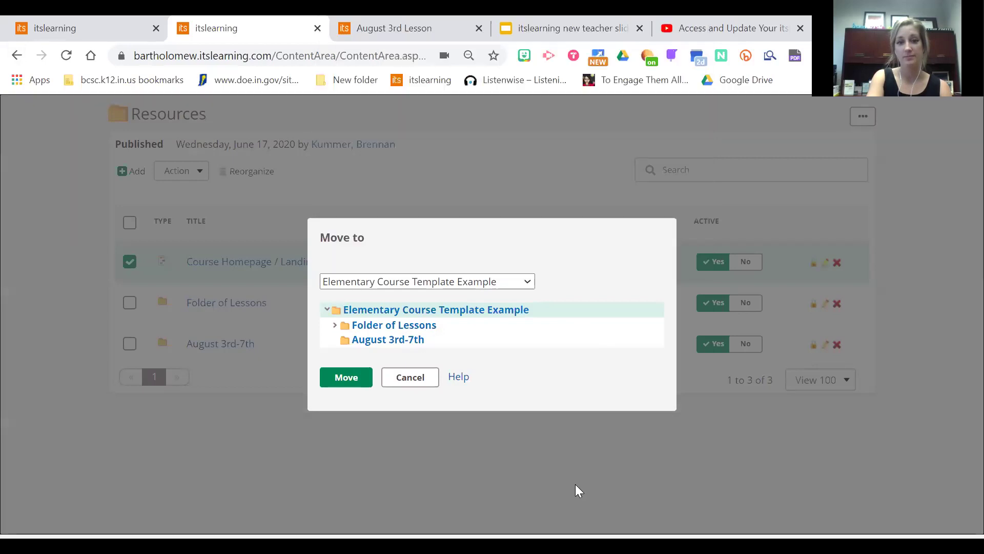
{"action": "left_click", "coordinate": [408, 378]}
{"action": "left_click", "coordinate": [216, 334]}
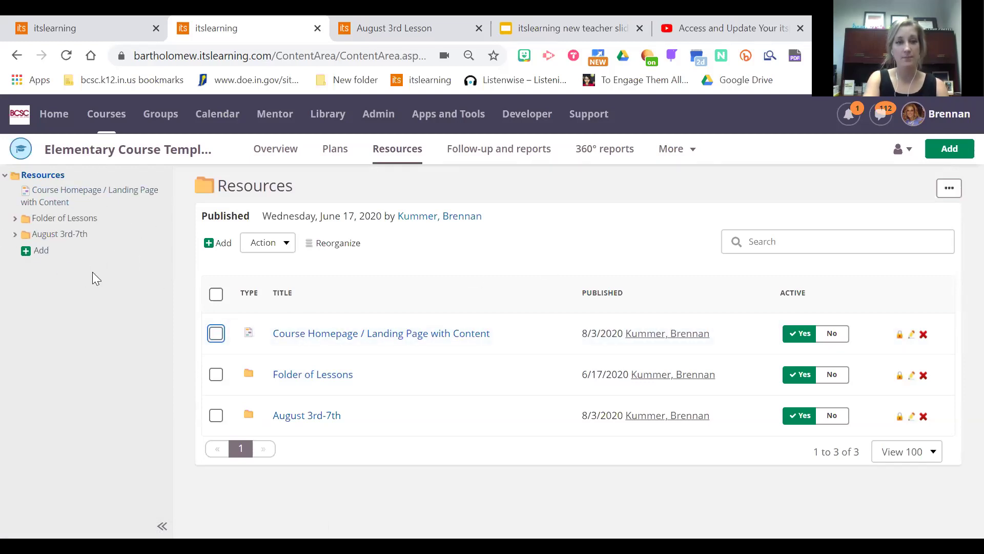
{"action": "left_click", "coordinate": [14, 219]}
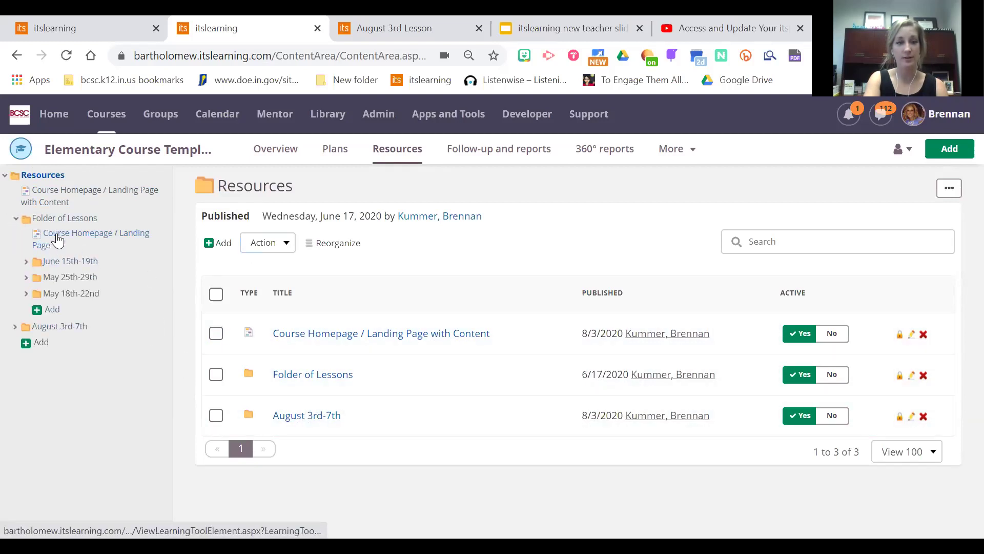
Open the June 15th-19th folder and select the August 3rd Lesson
{"action": "left_click", "coordinate": [58, 261]}
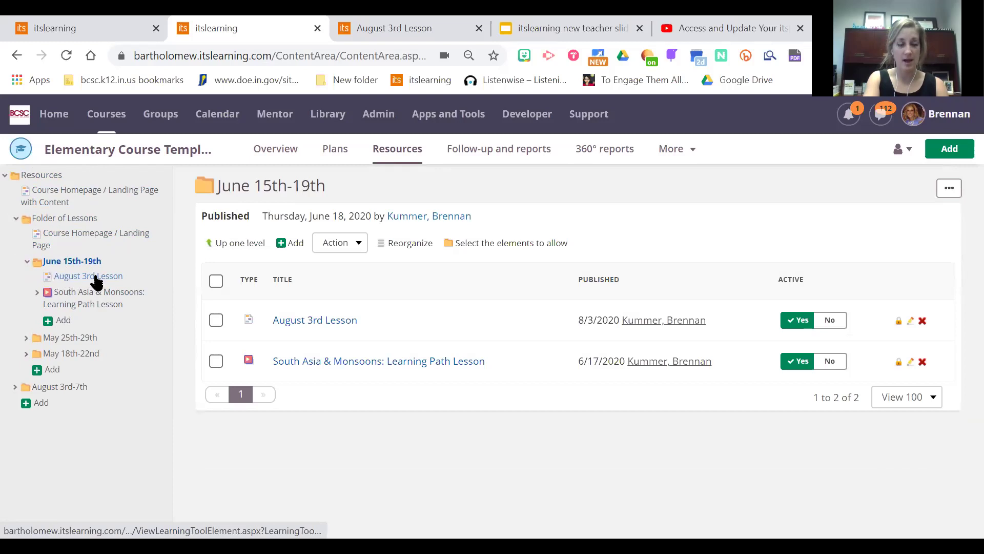
{"action": "left_click", "coordinate": [217, 321]}
{"action": "left_click", "coordinate": [342, 249]}
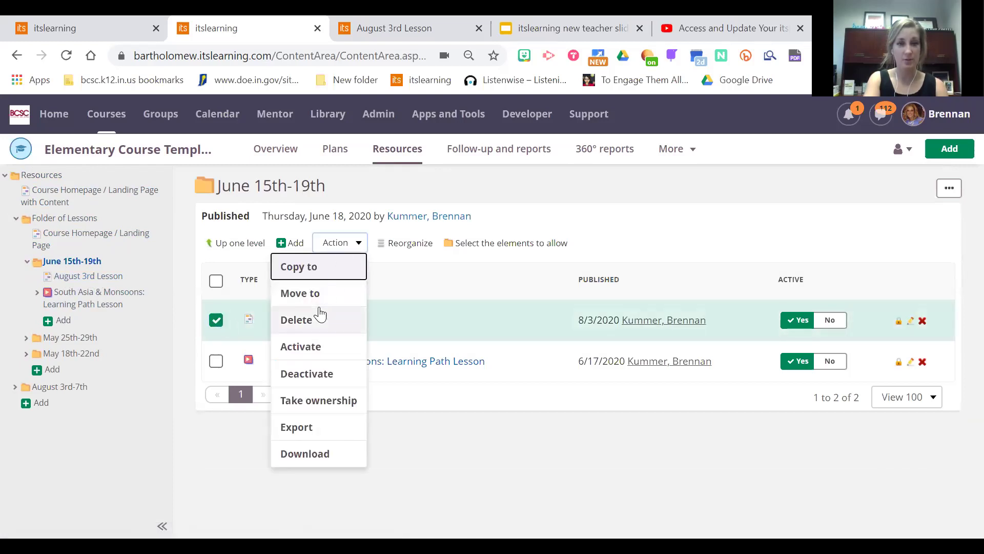
{"action": "left_click", "coordinate": [635, 220]}
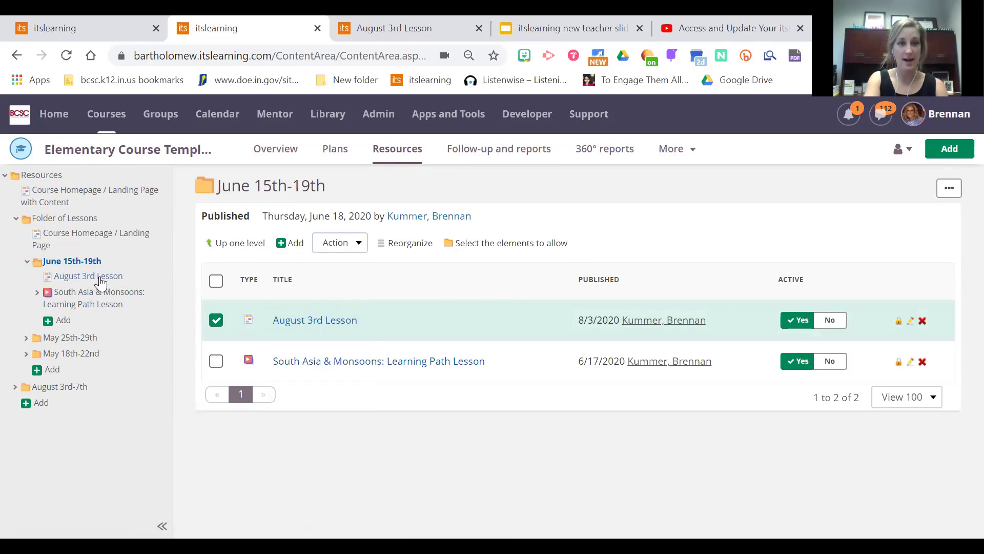
Drag the August 3rd Lesson into the August 3rd-7th folder, confirm, and check the folder
{"action": "left_click_drag", "start_coordinate": [100, 281], "coordinate": [89, 405]}
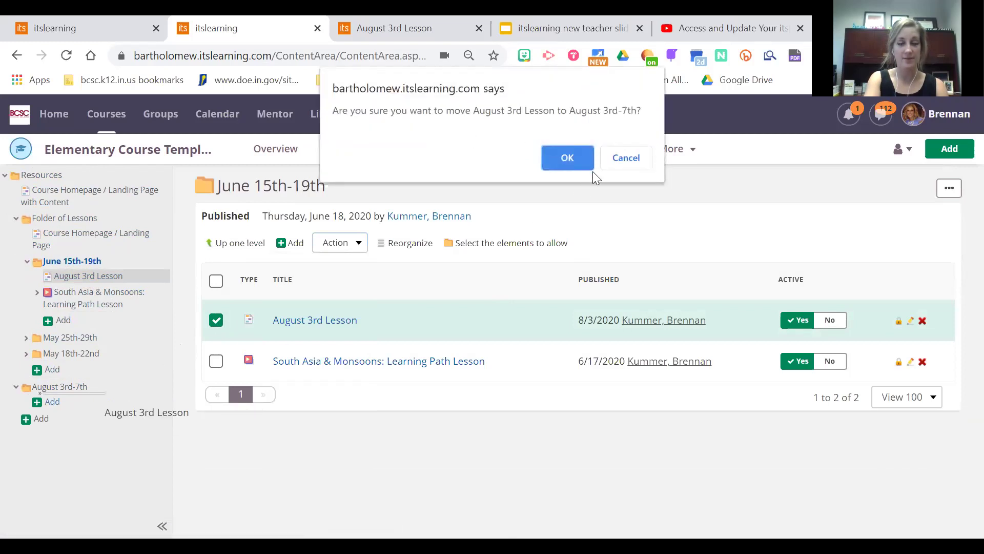
{"action": "left_click", "coordinate": [576, 168]}
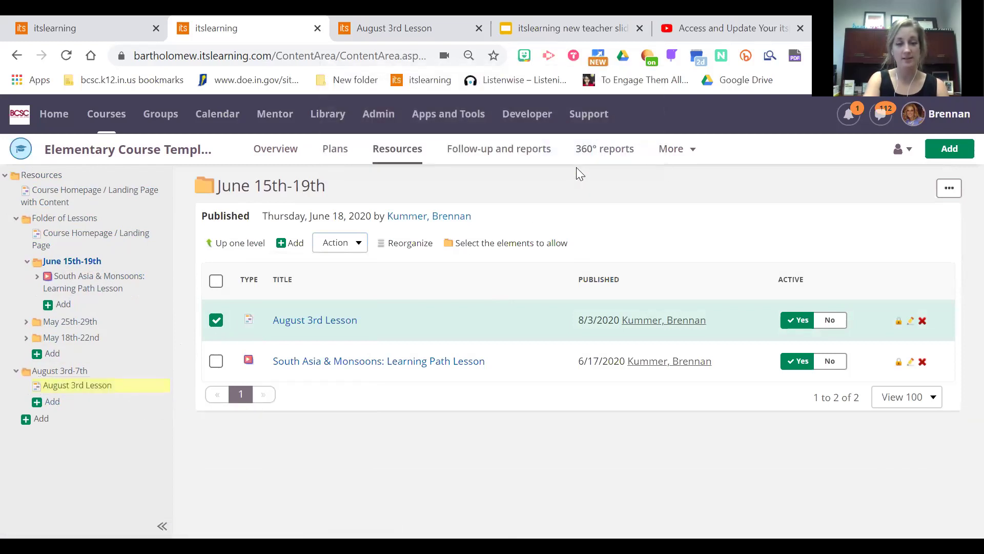
{"action": "left_click", "coordinate": [67, 370]}
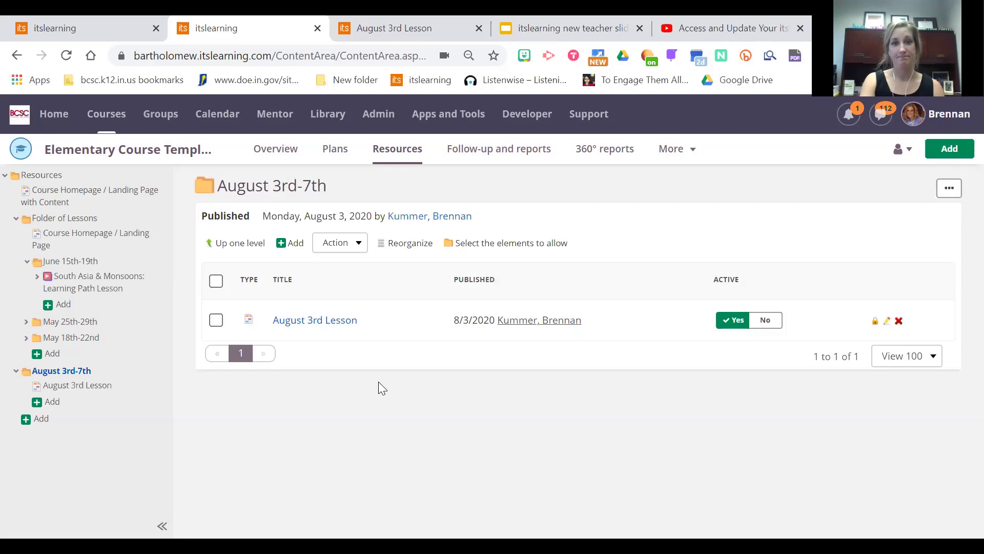
{"action": "left_click", "coordinate": [394, 153]}
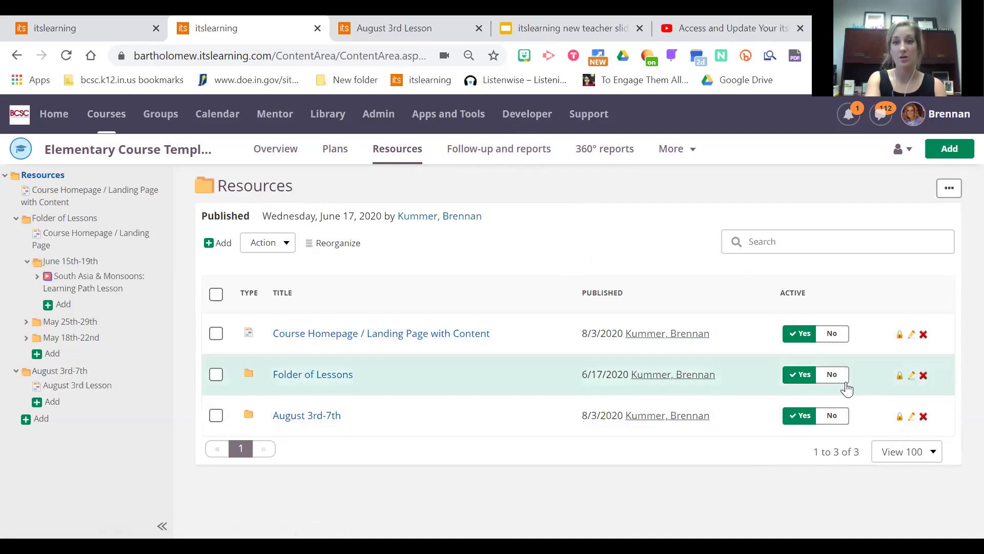
Set the August 3rd-7th folder and its contents inactive, then active again
{"action": "left_click", "coordinate": [836, 416]}
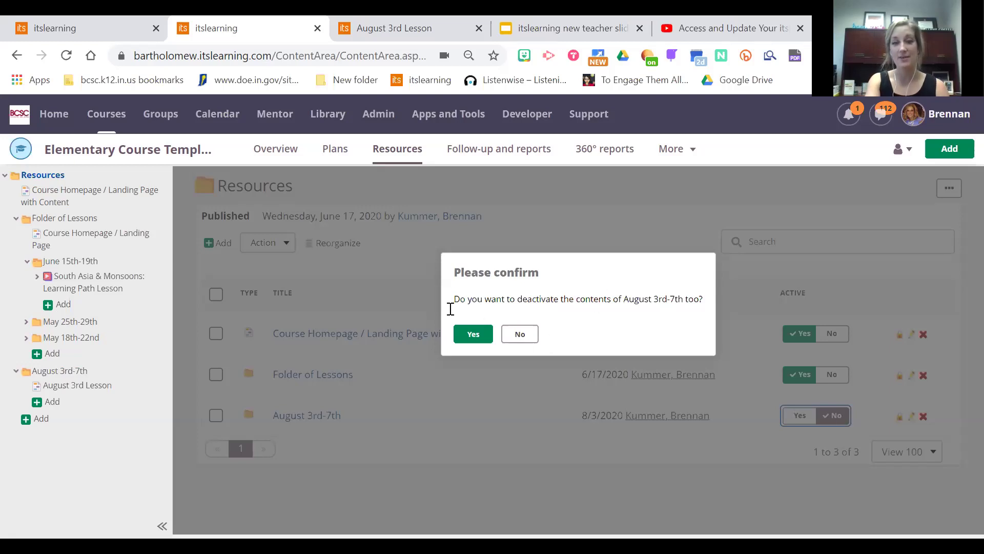
{"action": "left_click", "coordinate": [472, 338]}
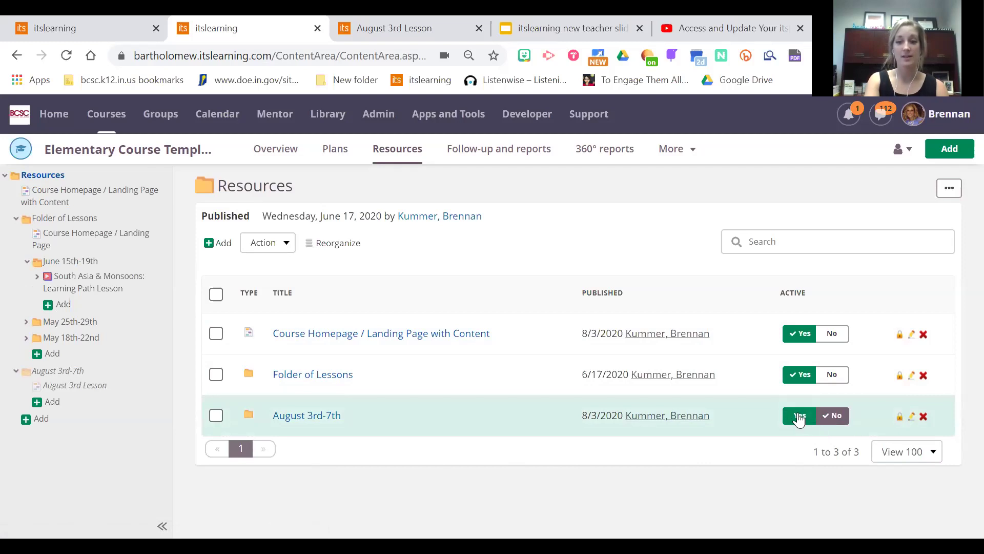
{"action": "left_click", "coordinate": [799, 417]}
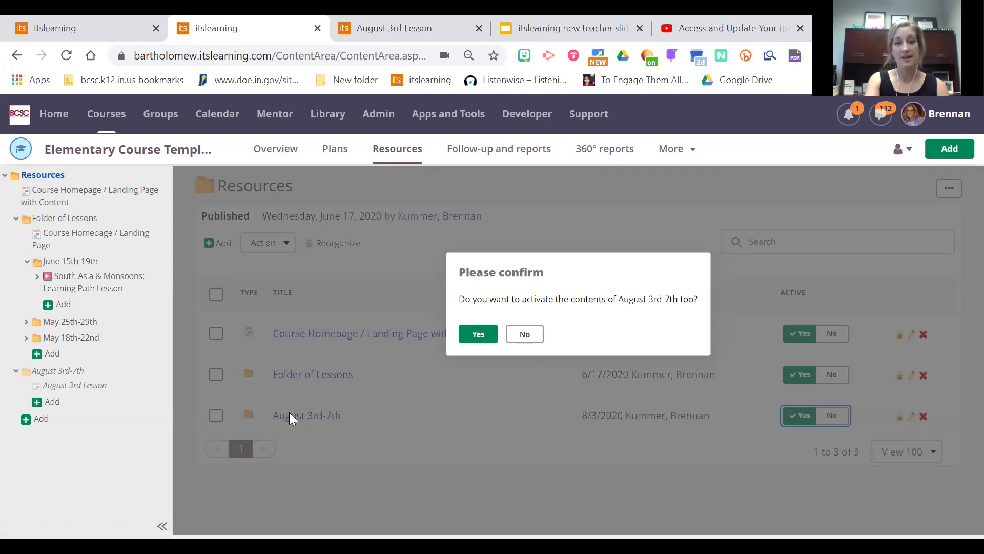
{"action": "left_click", "coordinate": [482, 334]}
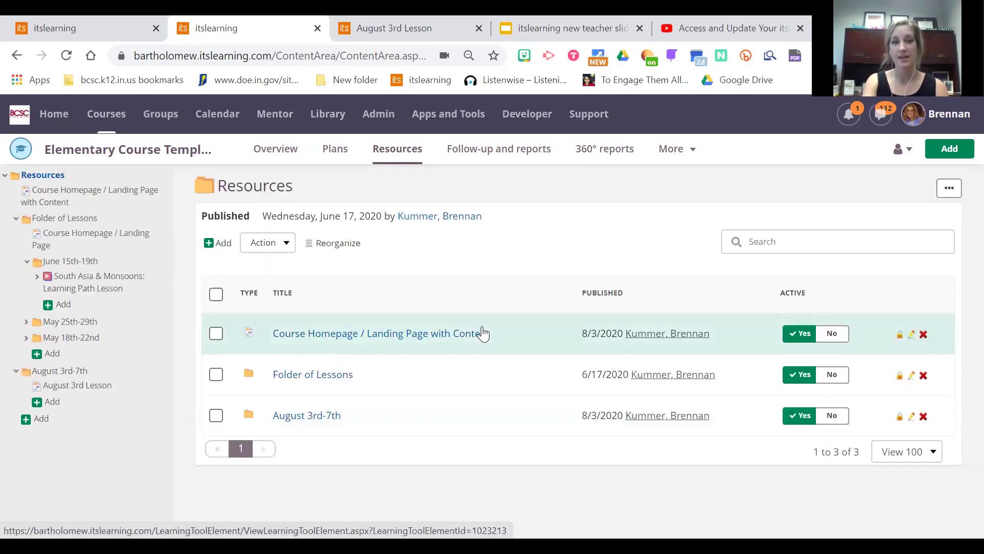
Clear the select-all, tick only the Course Homepage item, and bring up the Action menu
{"action": "left_click", "coordinate": [216, 296]}
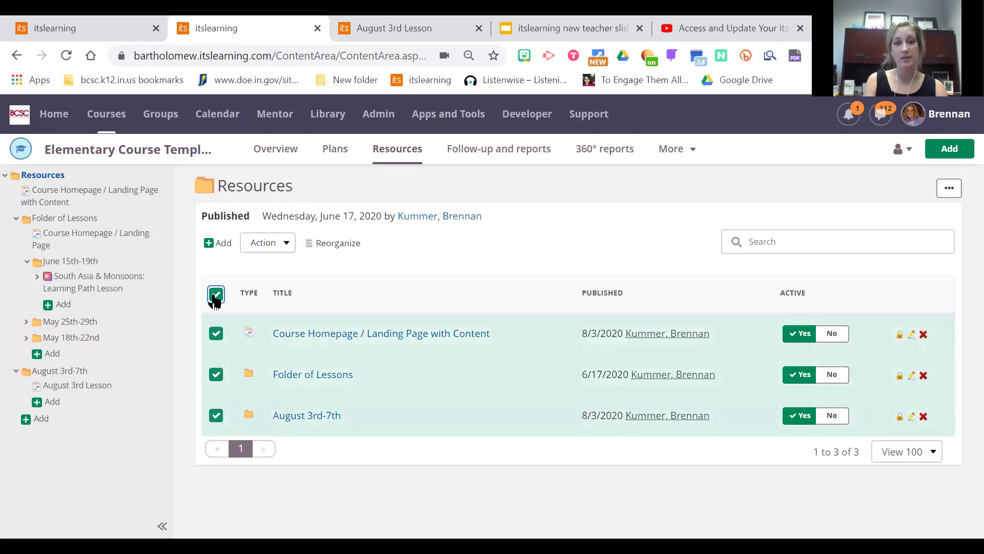
{"action": "left_click", "coordinate": [285, 243]}
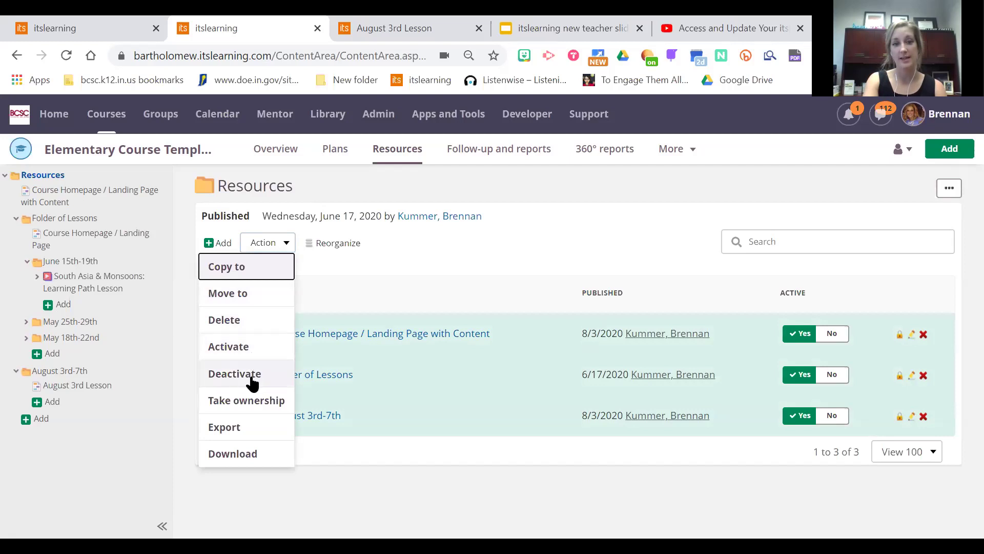
{"action": "left_click", "coordinate": [585, 241]}
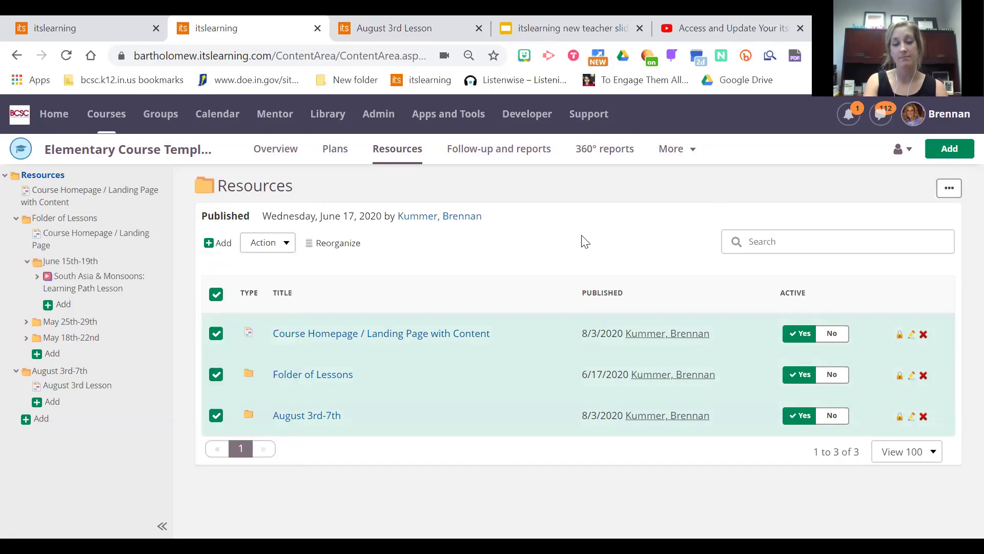
{"action": "left_click", "coordinate": [216, 295]}
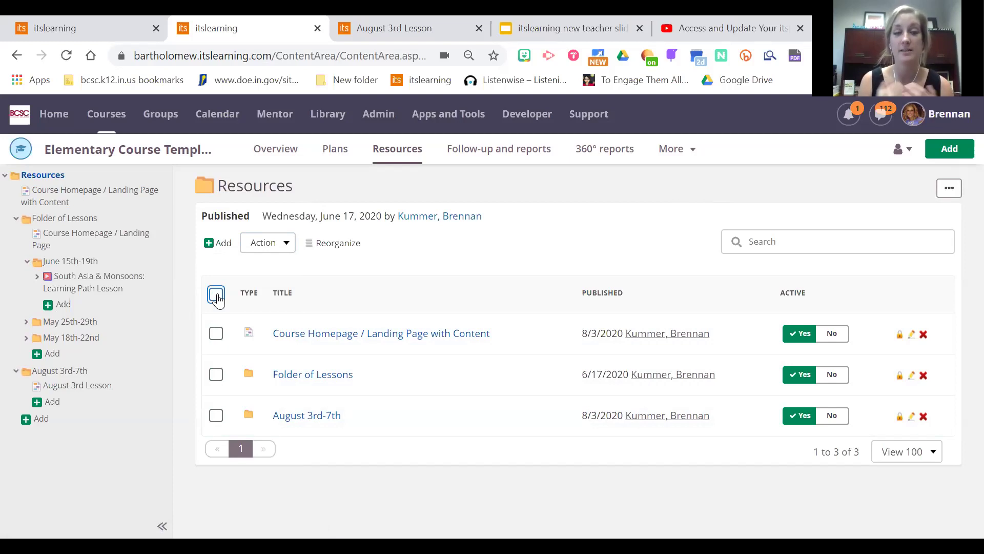
{"action": "left_click", "coordinate": [216, 334]}
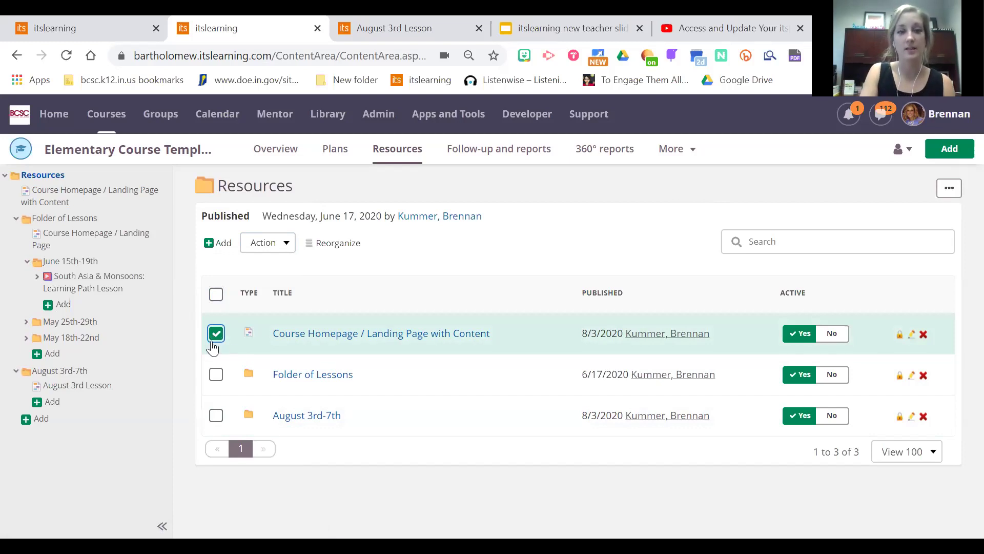
{"action": "left_click", "coordinate": [282, 246]}
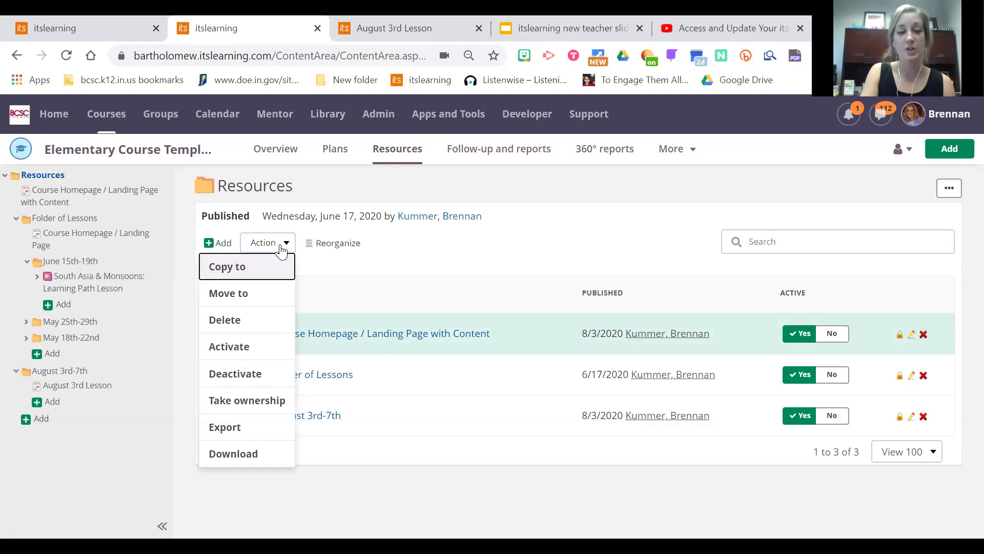
Check the Copy to course list for the Course Homepage, cancel, and untick the item
{"action": "left_click", "coordinate": [258, 263]}
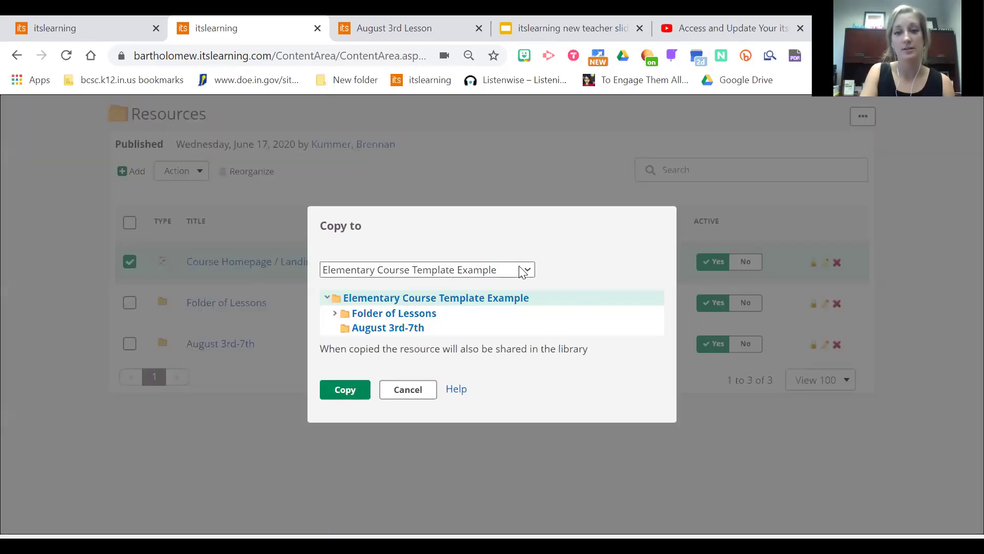
{"action": "left_click", "coordinate": [522, 271]}
{"action": "scroll", "coordinate": [455, 303], "scroll_direction": "up", "scroll_amount": 2}
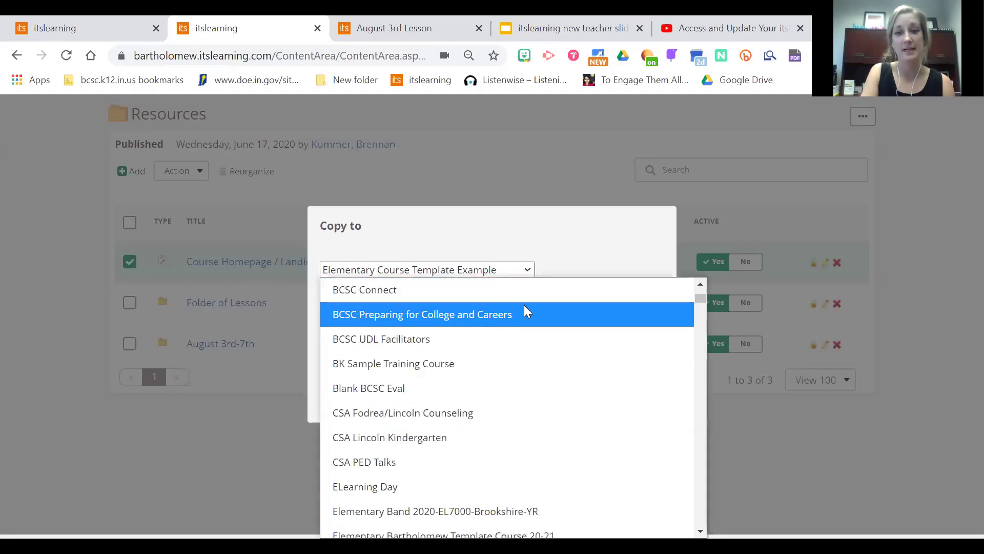
{"action": "left_click", "coordinate": [564, 226]}
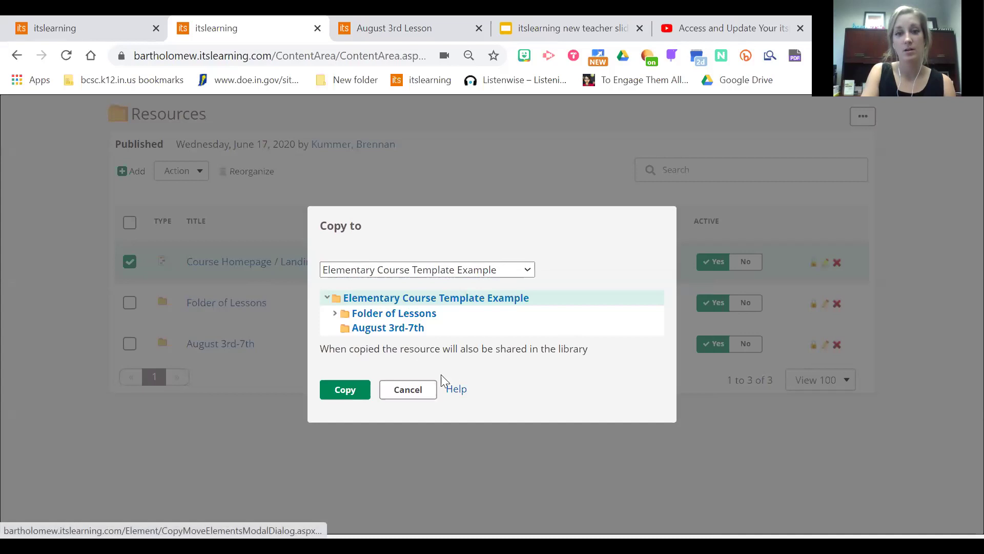
{"action": "left_click", "coordinate": [404, 393]}
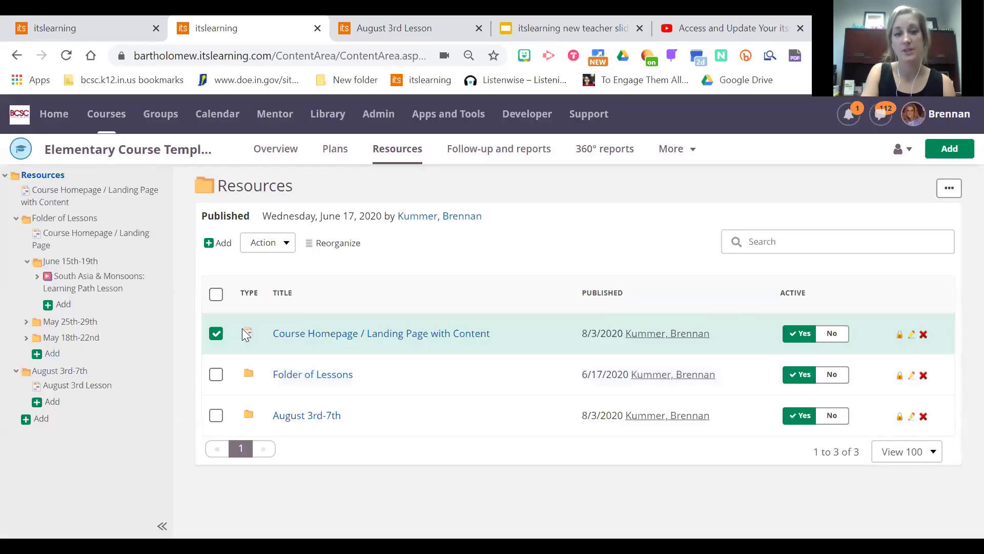
{"action": "left_click", "coordinate": [216, 334]}
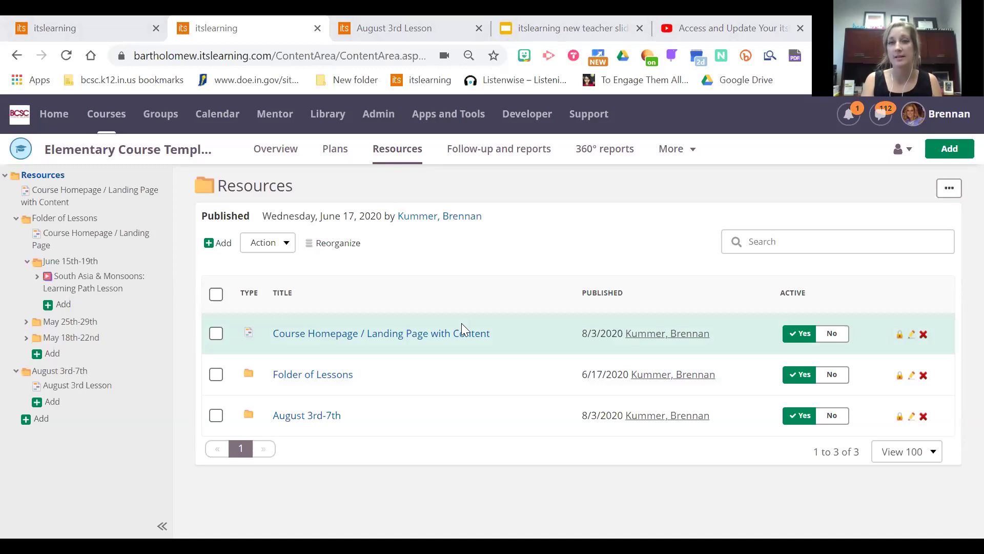
{"action": "left_click", "coordinate": [569, 27]}
{"action": "left_click", "coordinate": [257, 363]}
{"action": "left_click", "coordinate": [66, 417]}
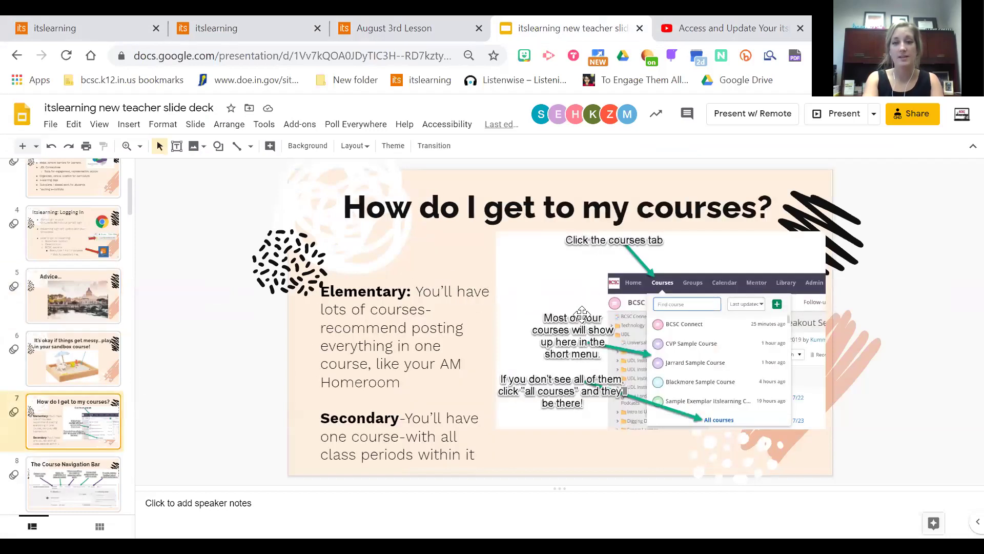
{"action": "left_click", "coordinate": [385, 25]}
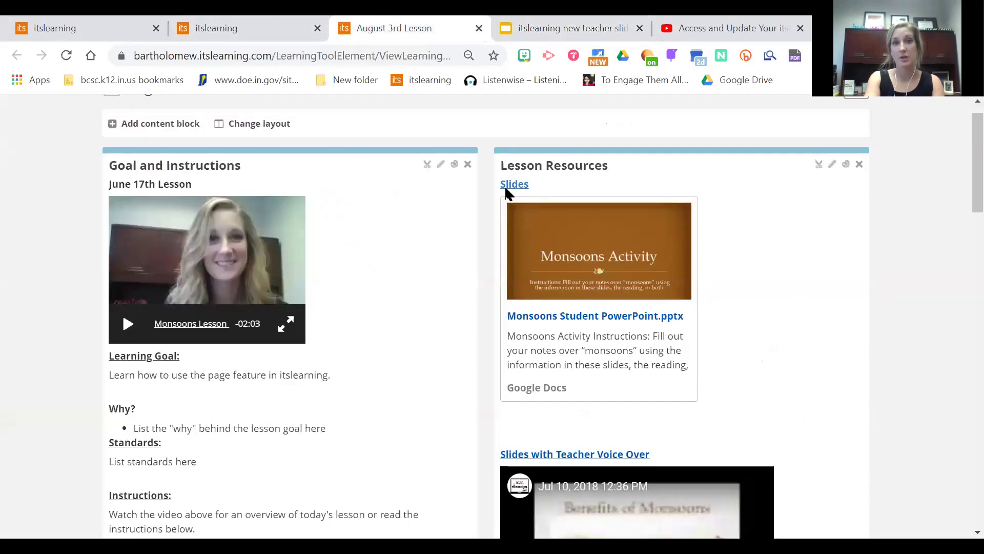
{"action": "left_click", "coordinate": [400, 56]}
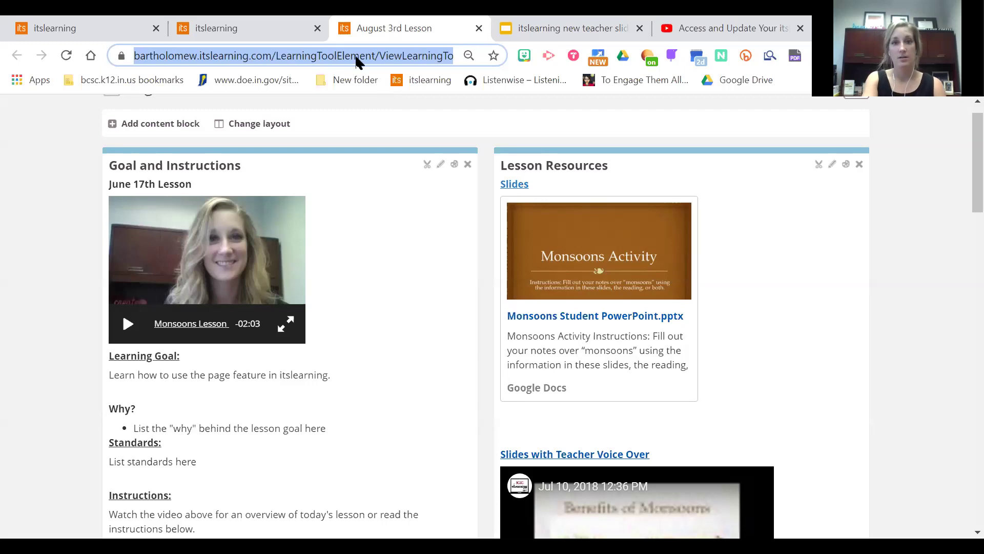
{"action": "left_click", "coordinate": [235, 19]}
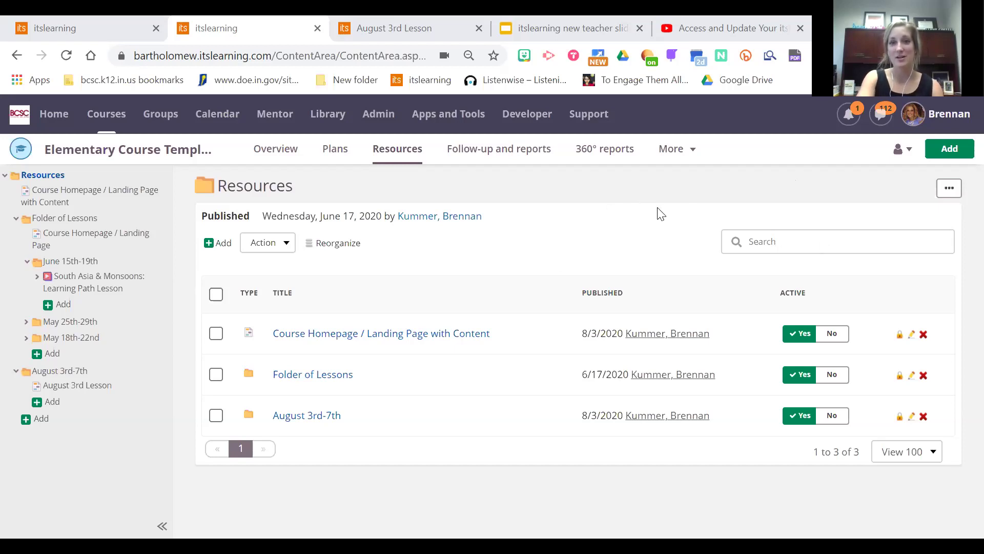
Choose Assignment from the green Add menu to open a blank New assignment form
{"action": "left_click", "coordinate": [950, 154]}
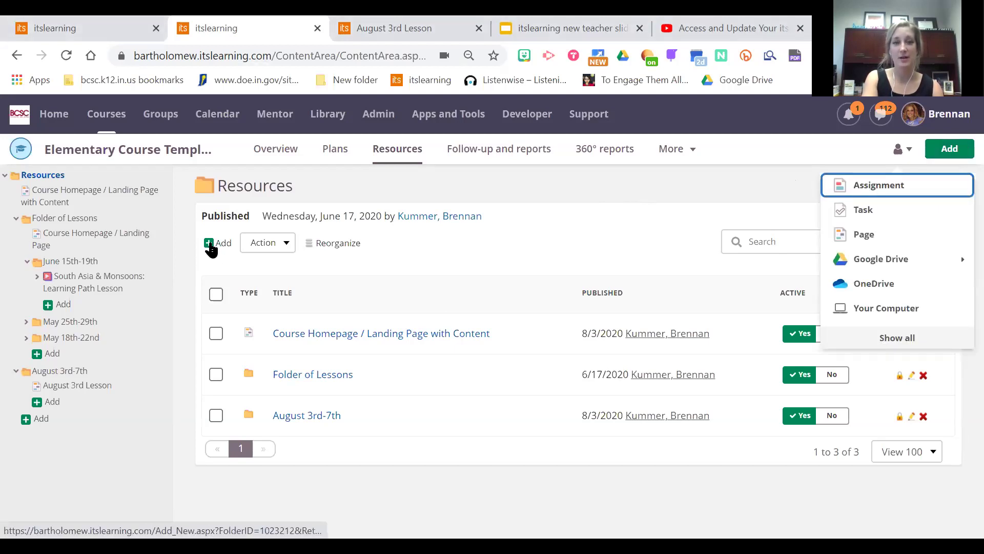
{"action": "left_click", "coordinate": [889, 188]}
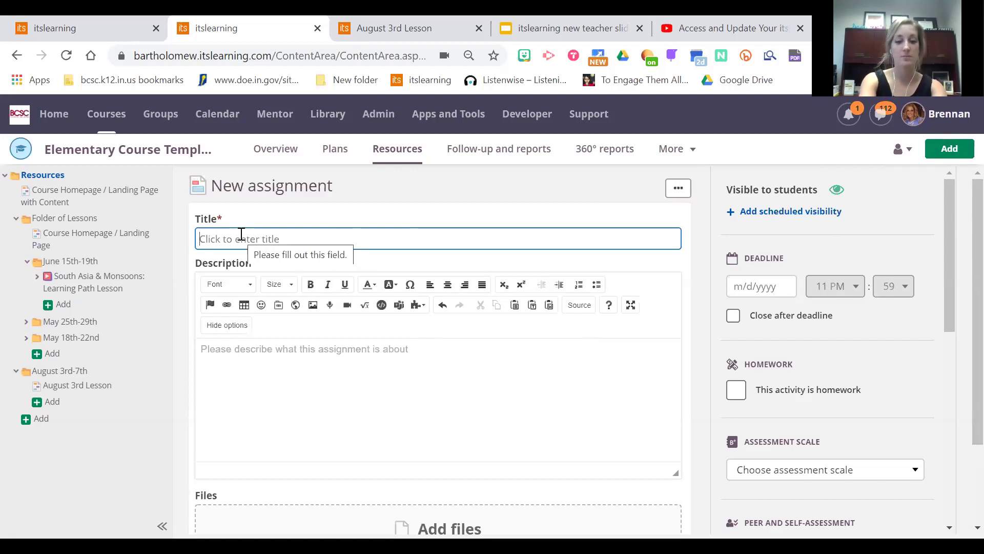
Title the assignment 'Nile River Vocabulary Notes' with description 'Describe 5 terms from the Nile River vocabulary activity.'
{"action": "type", "text": "Nile Ri"}
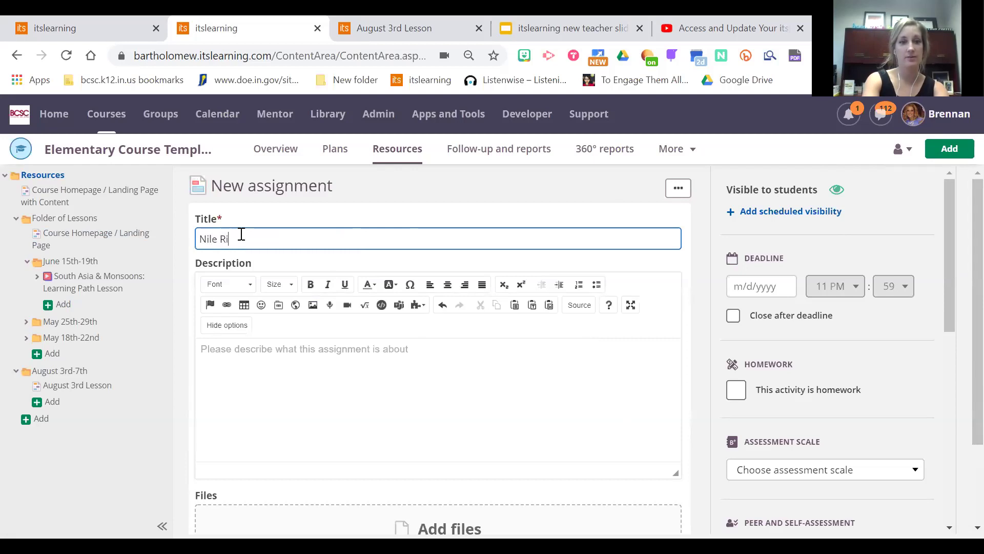
{"action": "type", "text": "ver Vocabulary Notes"}
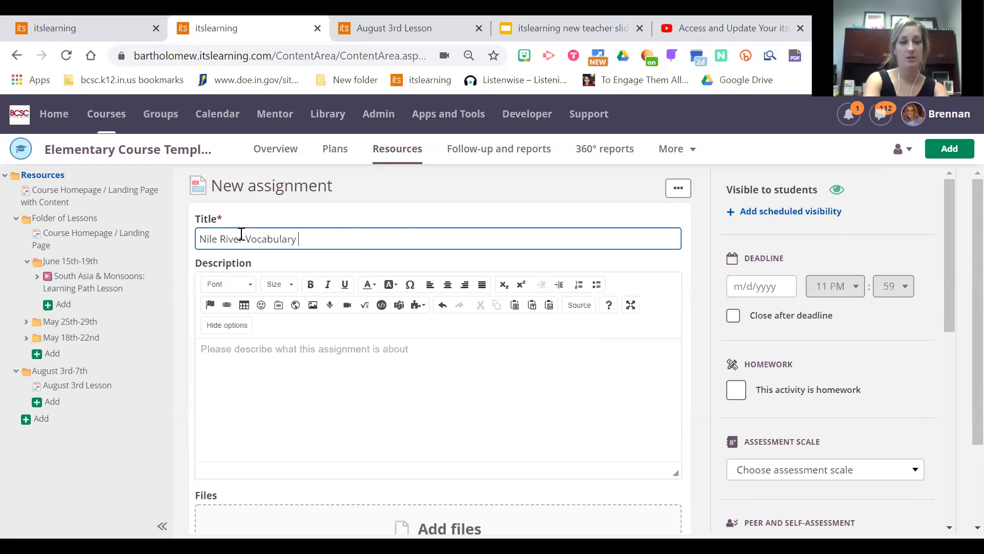
{"action": "left_click", "coordinate": [317, 393]}
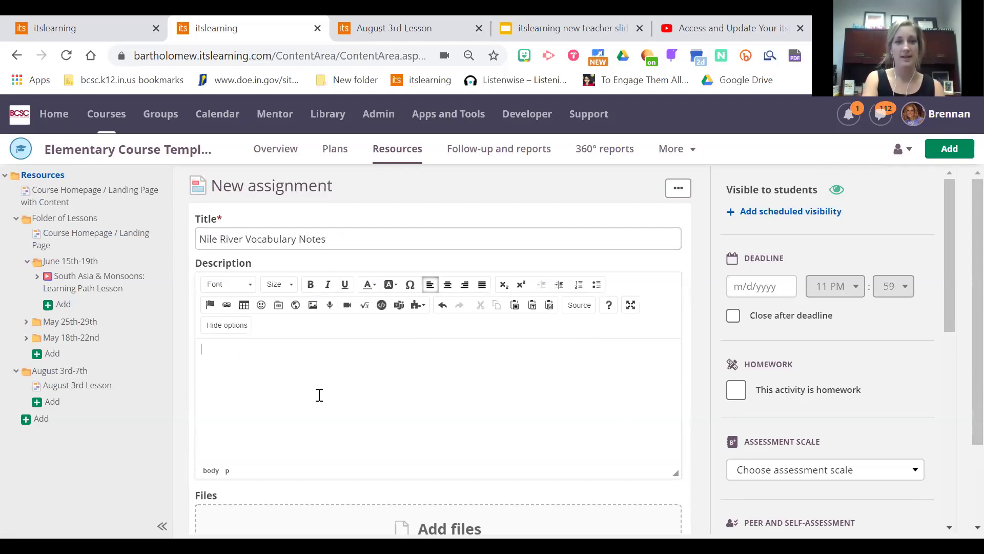
{"action": "left_click_drag", "start_coordinate": [977, 256], "coordinate": [978, 311]}
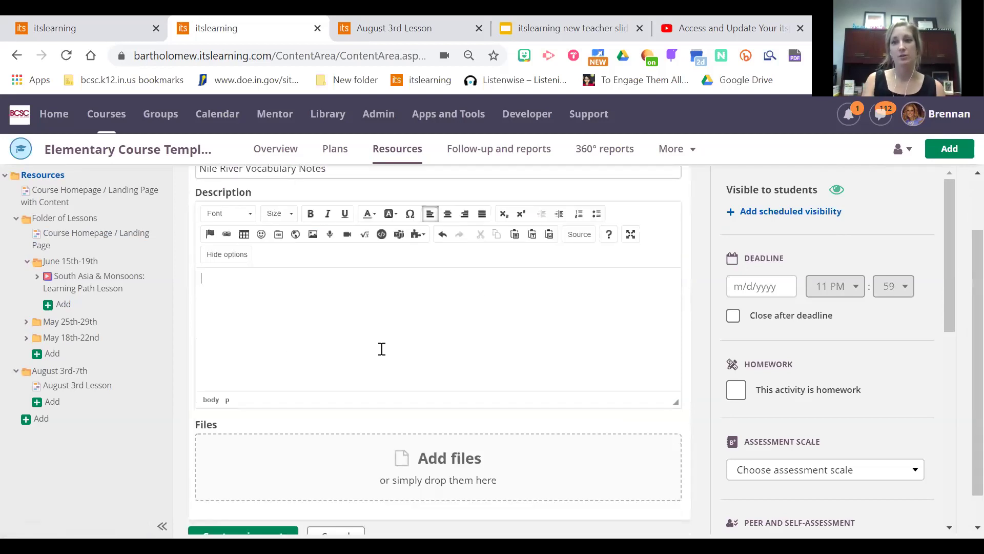
{"action": "type", "text": "Describe 5 terms from the "}
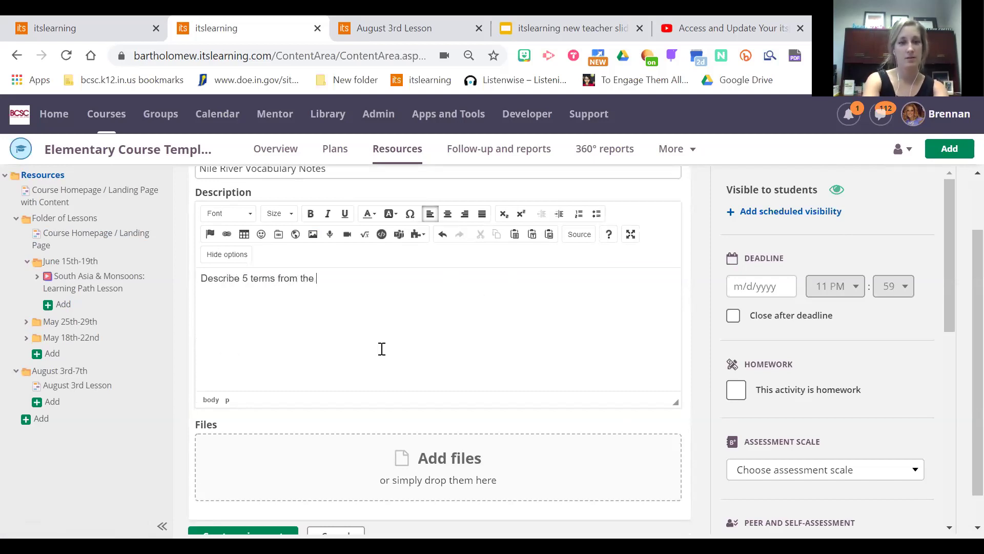
{"action": "type", "text": "Nile River vocabula"}
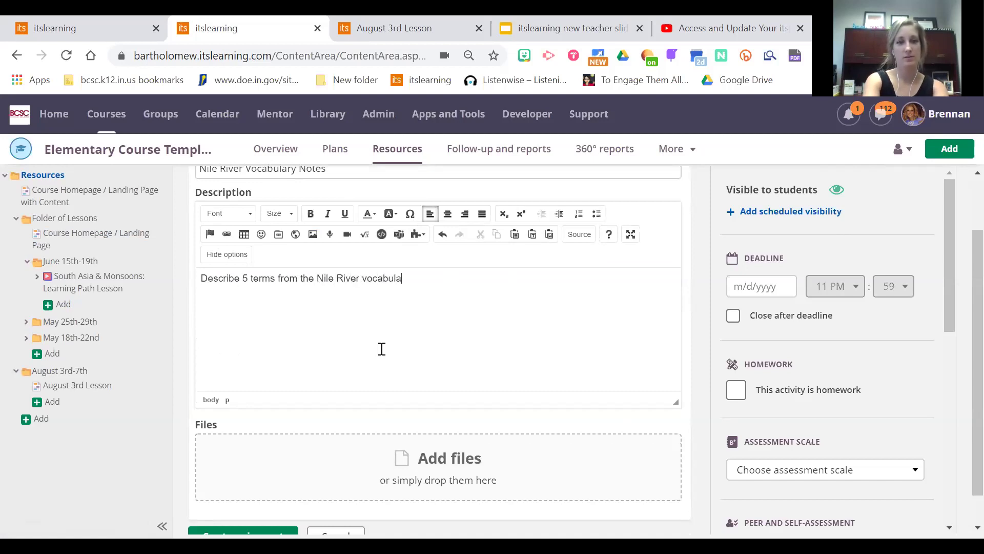
{"action": "type", "text": "ry activity."}
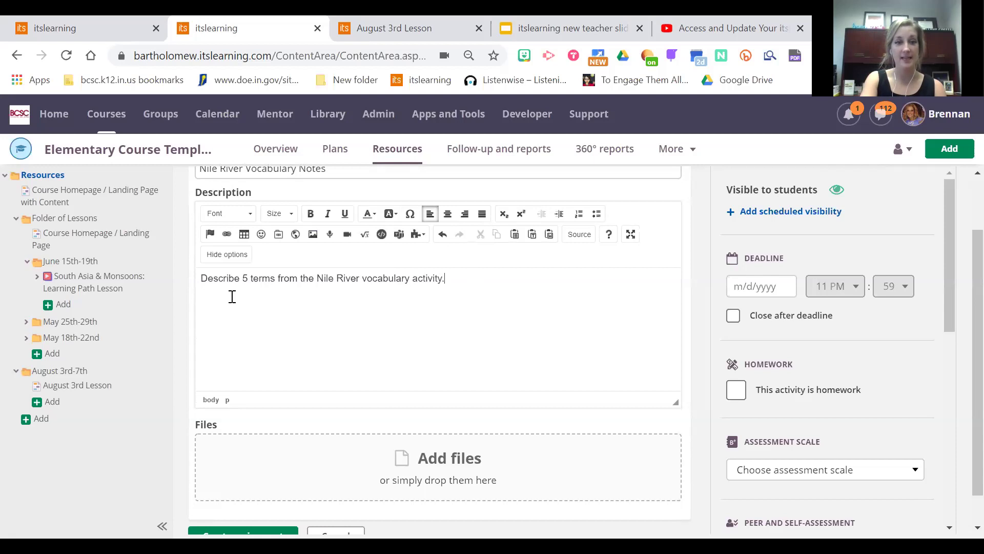
{"action": "scroll", "coordinate": [960, 241], "scroll_direction": "up", "scroll_amount": 1}
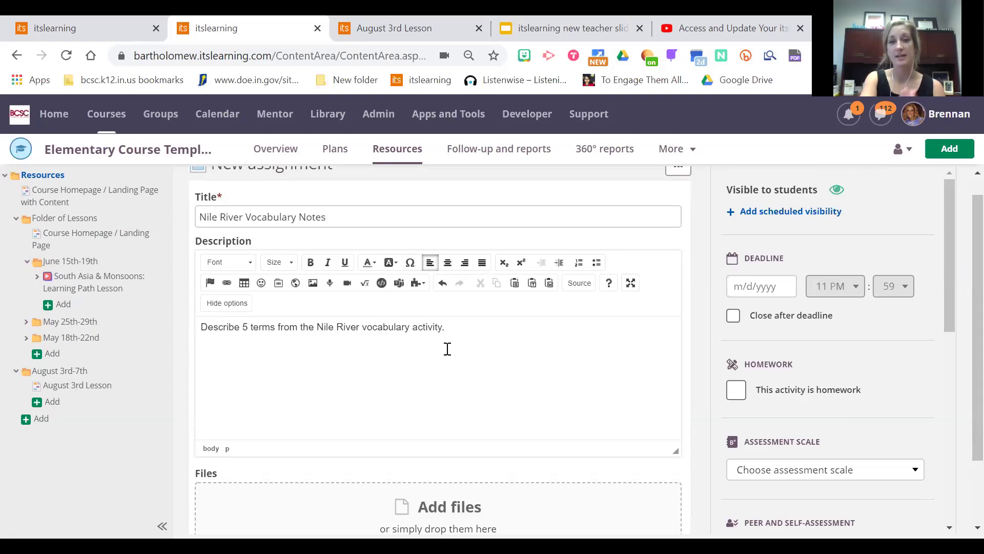
{"action": "left_click", "coordinate": [471, 328]}
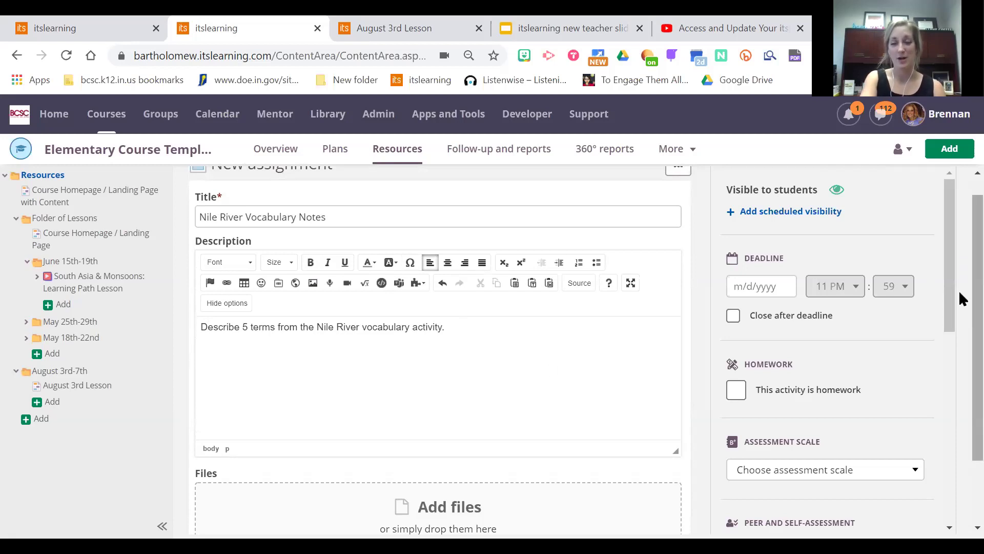
{"action": "scroll", "coordinate": [959, 302], "scroll_direction": "down", "scroll_amount": 2}
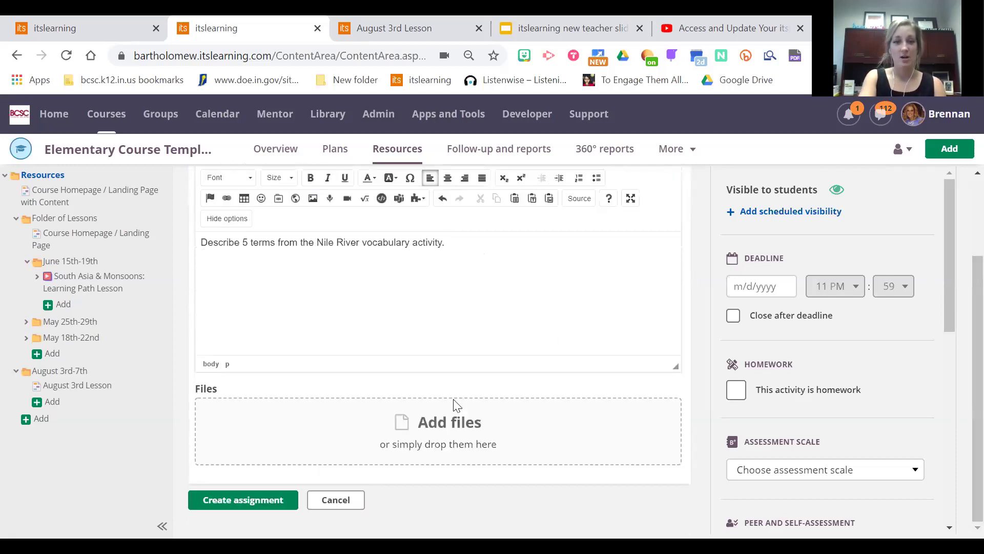
Attach the Ancient Egypt Vocabulary Sample document from Google Drive, viewable by students
{"action": "left_click", "coordinate": [430, 421]}
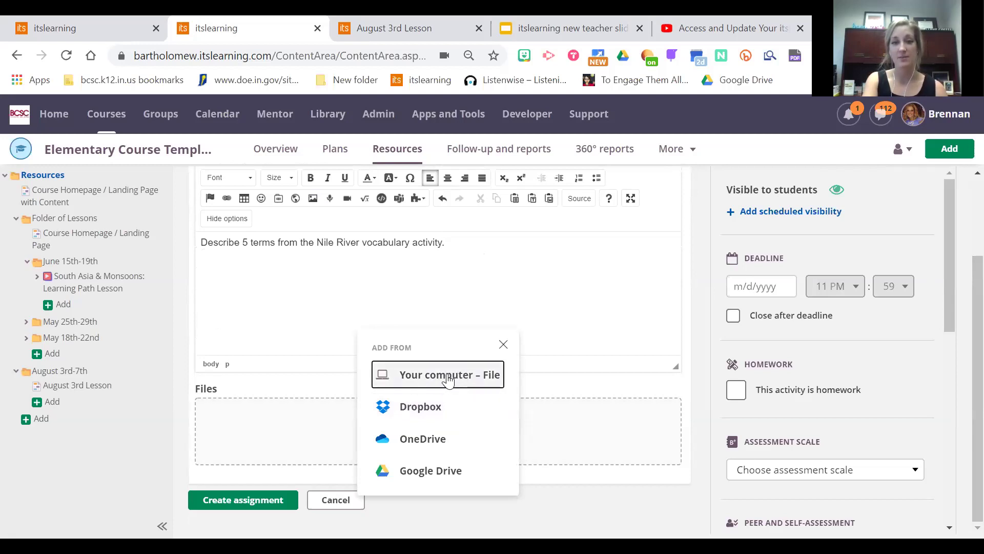
{"action": "left_click", "coordinate": [441, 476]}
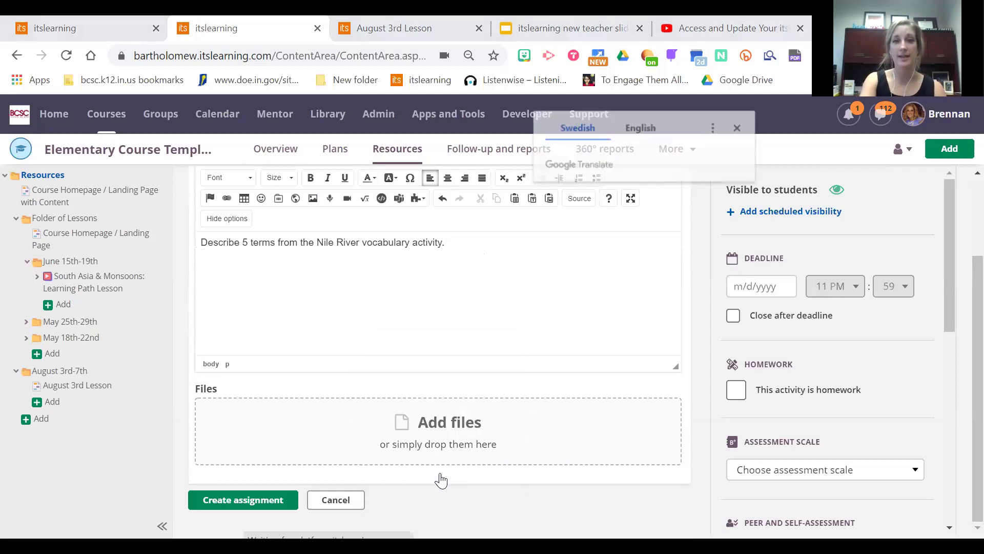
{"action": "left_click", "coordinate": [763, 130]}
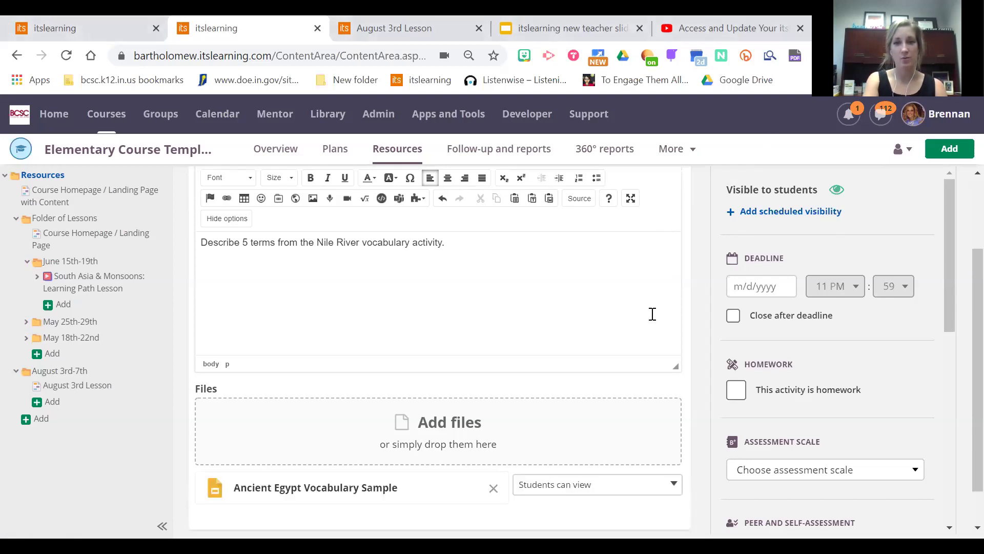
{"action": "scroll", "coordinate": [961, 350], "scroll_direction": "down", "scroll_amount": 1}
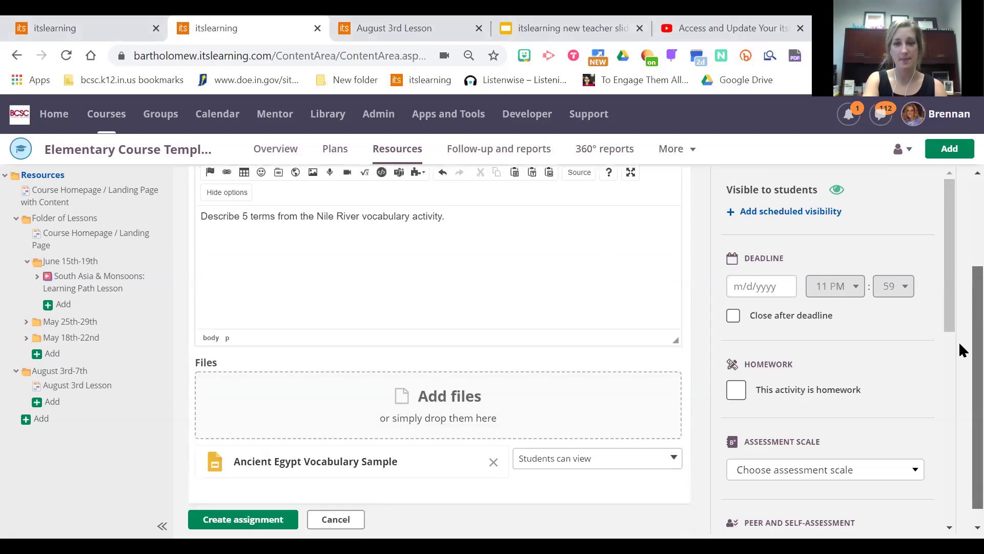
Add the Nile River Vocabulary Notes doc from Google Drive as a second attached file
{"action": "scroll", "coordinate": [960, 345], "scroll_direction": "down", "scroll_amount": 1}
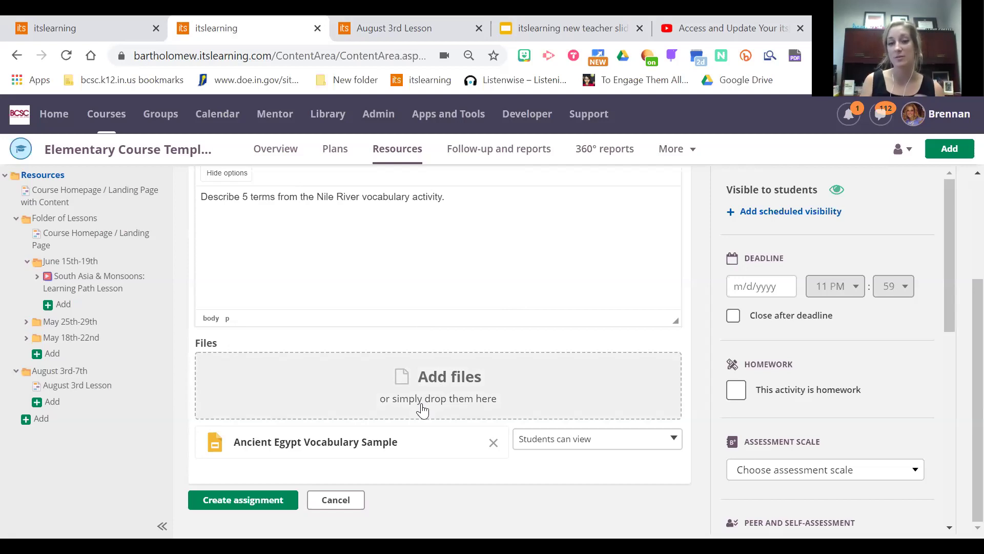
{"action": "left_click", "coordinate": [422, 410]}
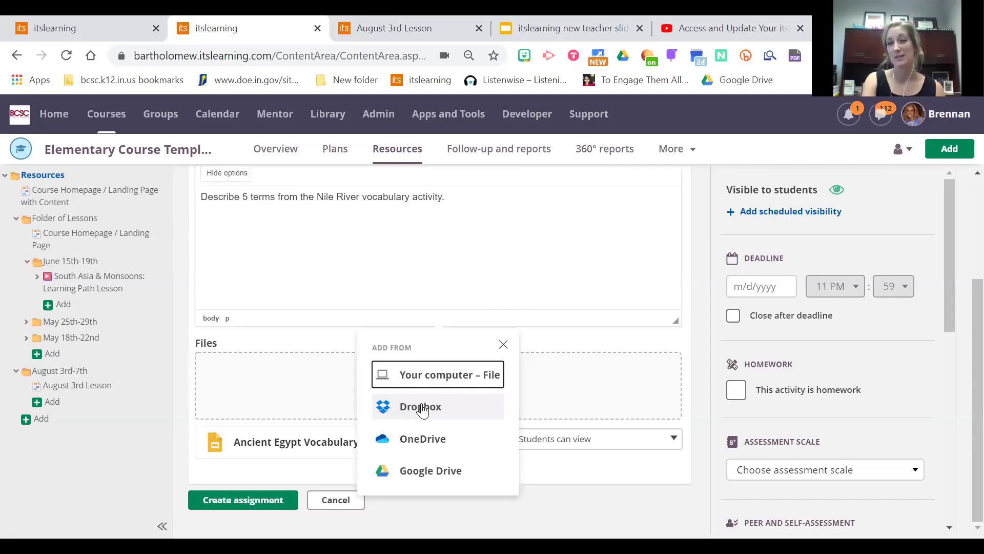
{"action": "left_click", "coordinate": [416, 377]}
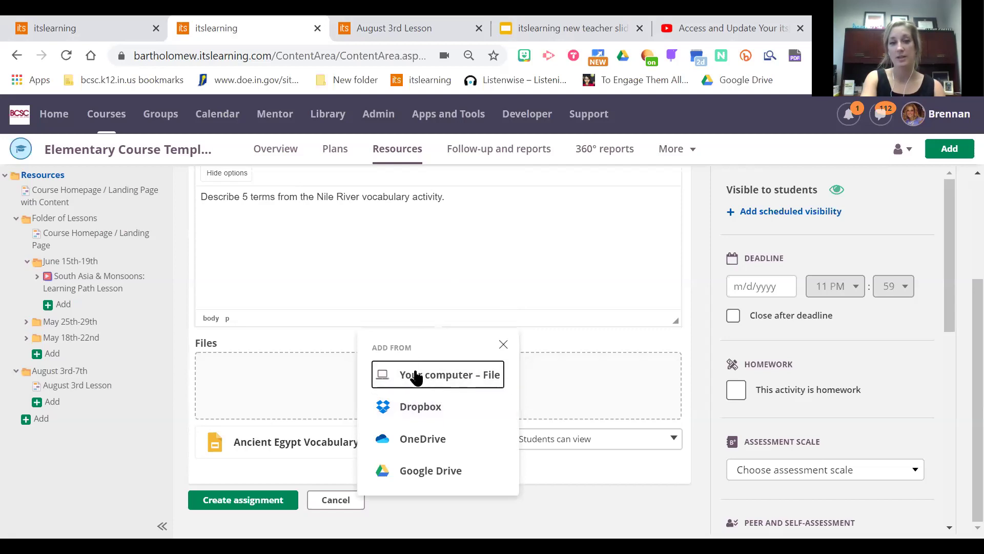
{"action": "left_click", "coordinate": [431, 471]}
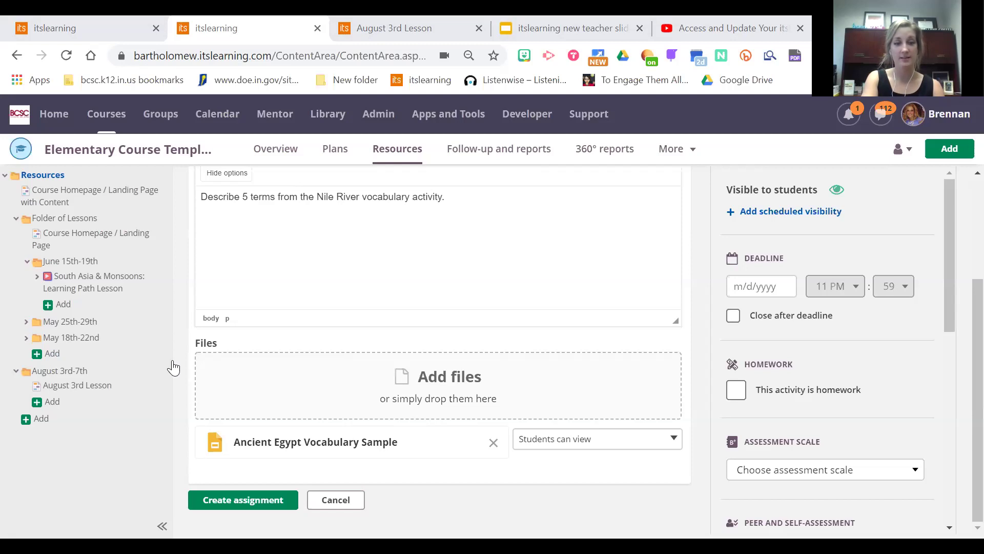
{"action": "scroll", "coordinate": [962, 390], "scroll_direction": "down", "scroll_amount": 1}
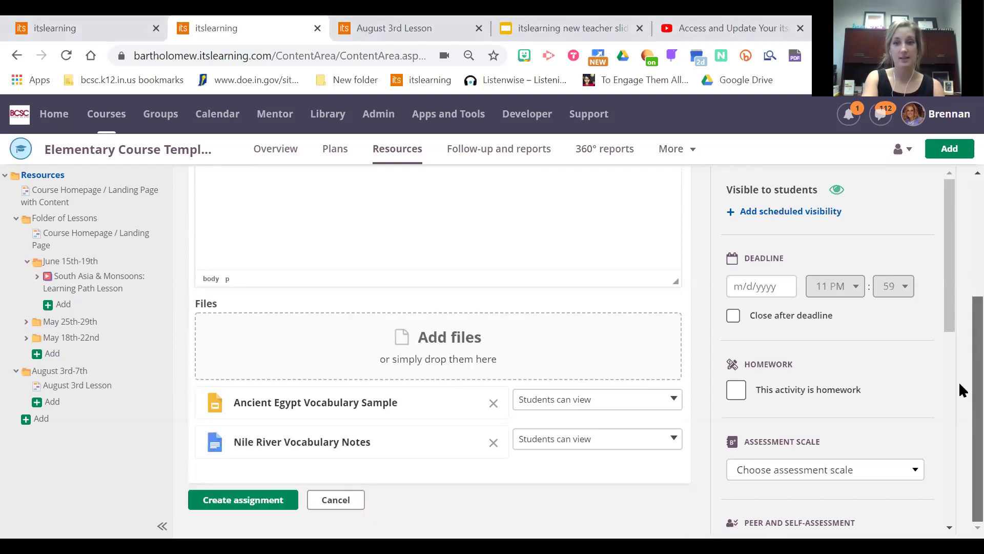
Set the Nile River Vocabulary Notes file's sharing to 'Make a copy for each student'
{"action": "left_click", "coordinate": [651, 442]}
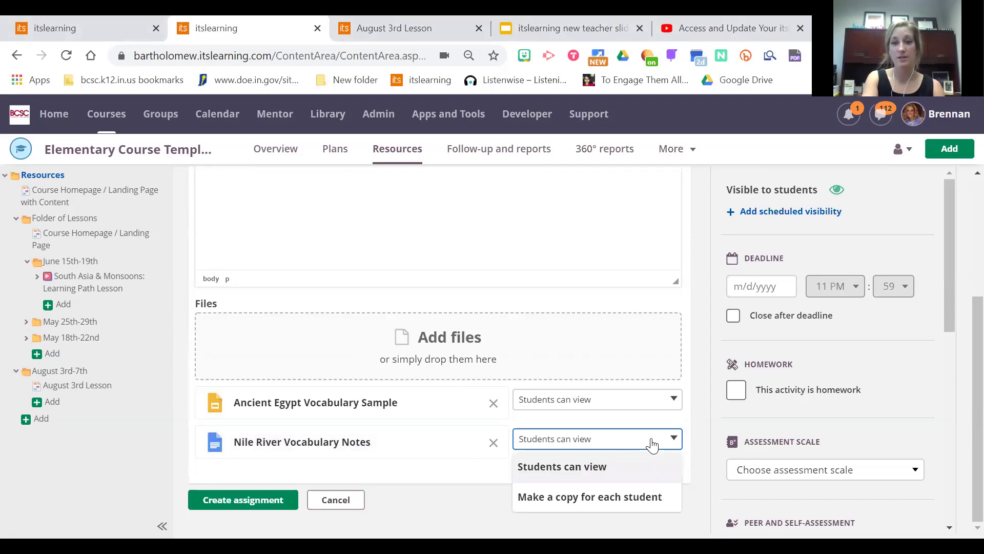
{"action": "left_click", "coordinate": [645, 499]}
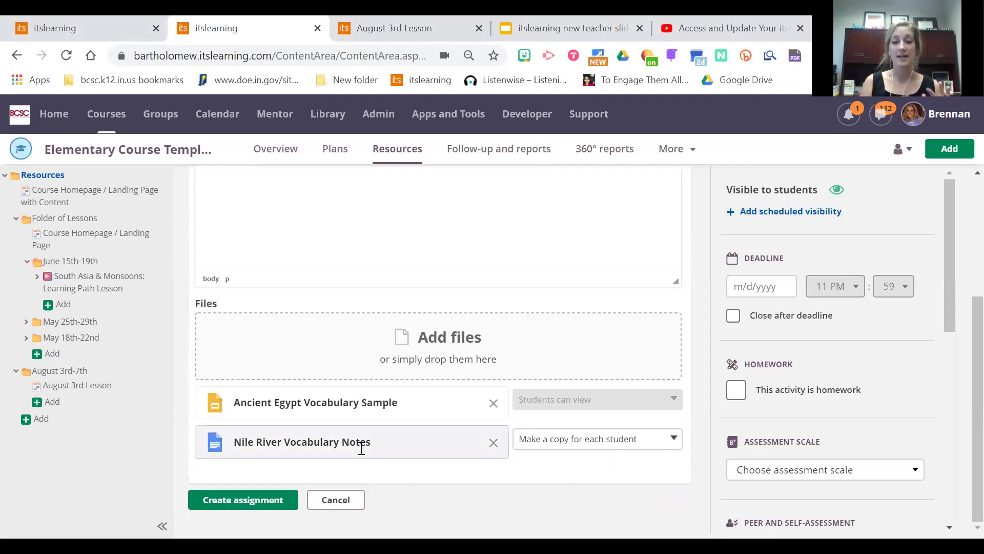
{"action": "mouse_move", "coordinate": [959, 340]}
{"action": "left_mouse_down"}
{"action": "mouse_move", "coordinate": [958, 243]}
{"action": "mouse_move", "coordinate": [960, 346]}
{"action": "left_mouse_up"}
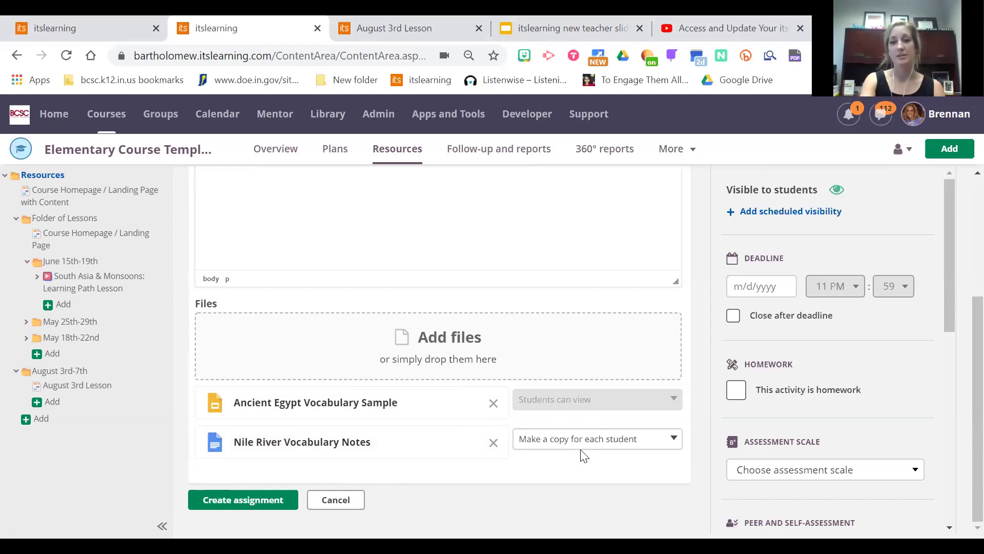
{"action": "scroll", "coordinate": [963, 370], "scroll_direction": "up", "scroll_amount": 5}
{"action": "scroll", "coordinate": [963, 370], "scroll_direction": "down", "scroll_amount": 5}
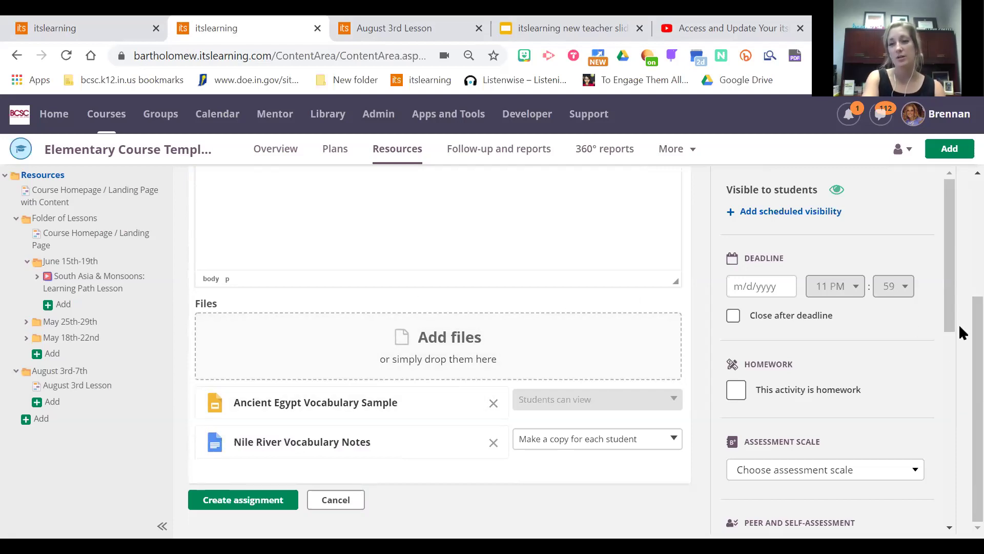
{"action": "left_click_drag", "start_coordinate": [959, 330], "coordinate": [903, 347]}
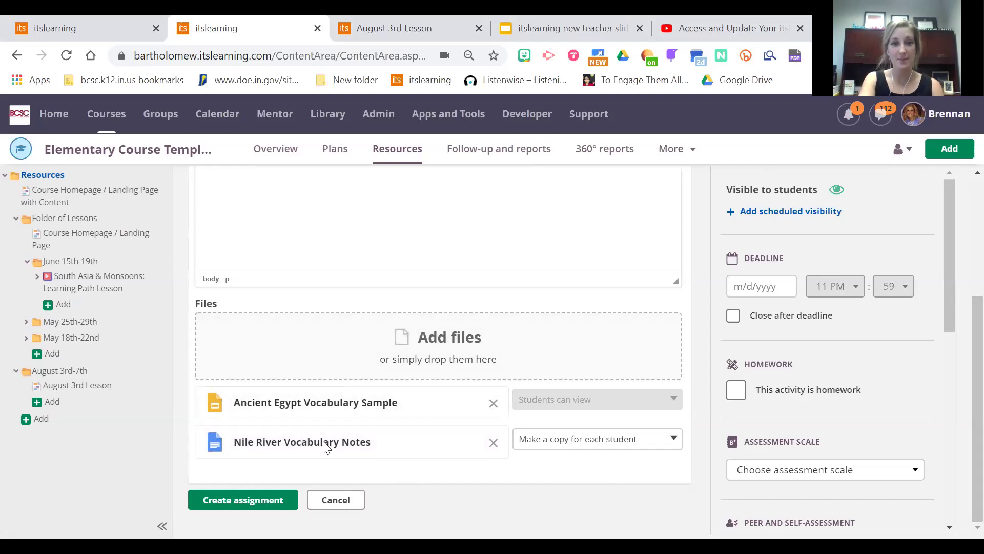
{"action": "scroll", "coordinate": [959, 329], "scroll_direction": "up", "scroll_amount": 5}
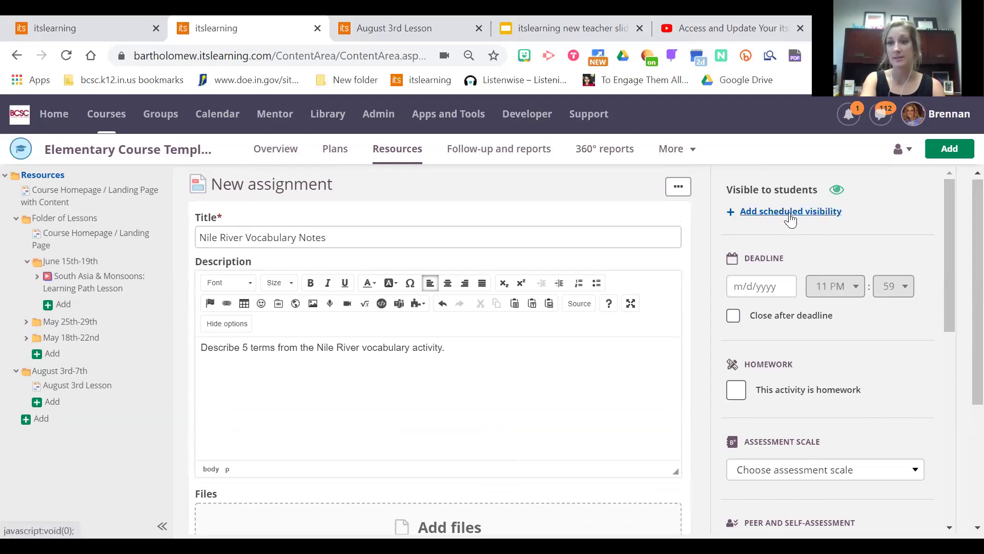
Set the assignment deadline to Friday 8/7/2020 using the calendar picker
{"action": "scroll", "coordinate": [960, 237], "scroll_direction": "down", "scroll_amount": 1}
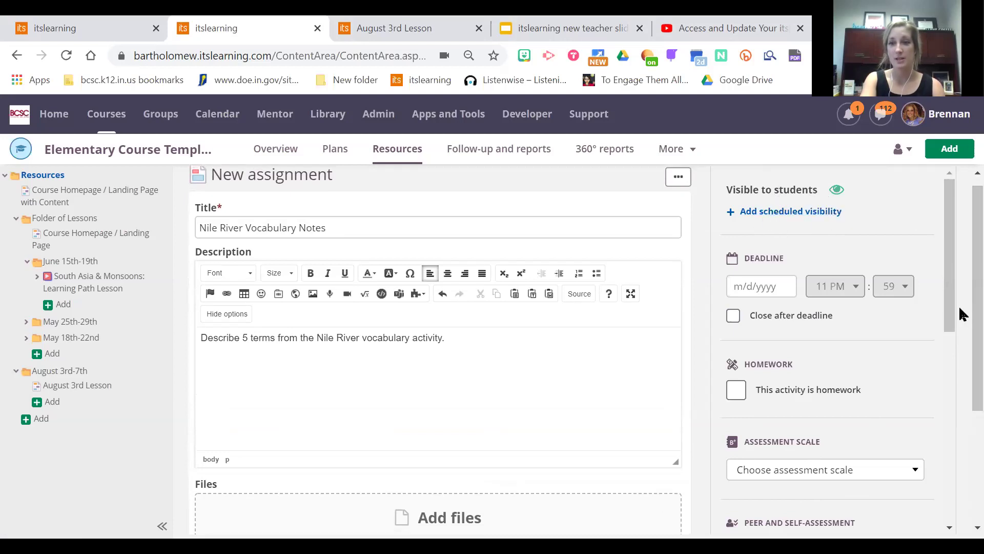
{"action": "left_click", "coordinate": [755, 286]}
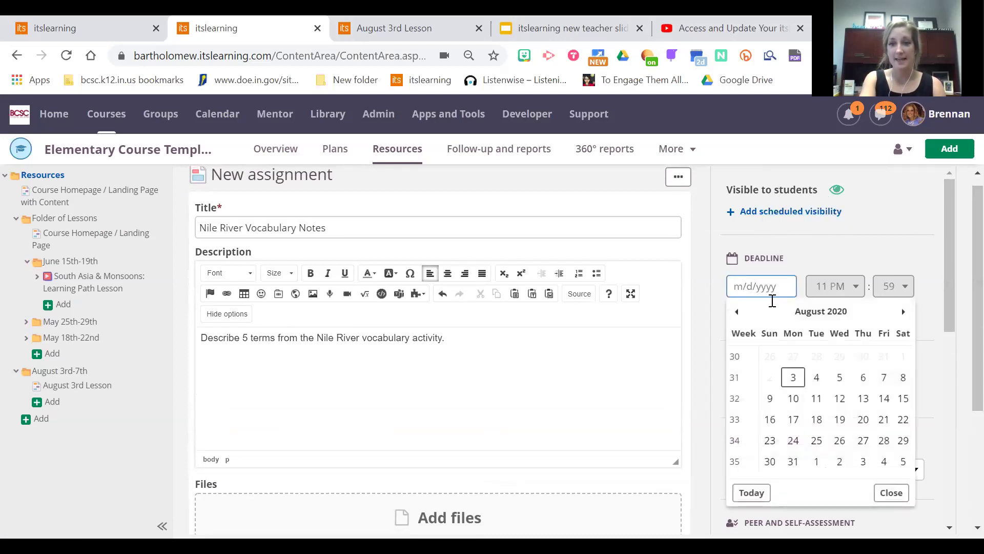
{"action": "left_click", "coordinate": [884, 377]}
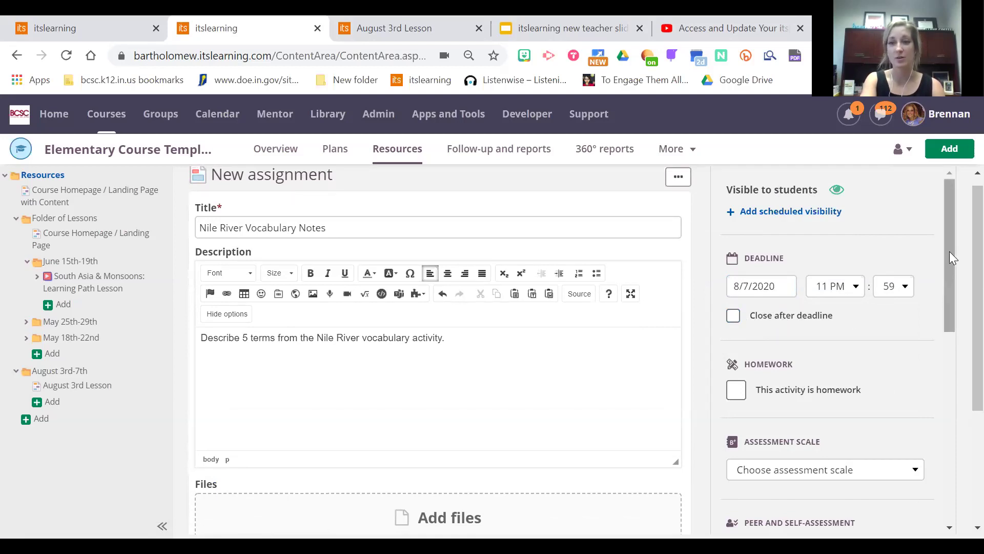
{"action": "left_click_drag", "start_coordinate": [949, 251], "coordinate": [952, 281]}
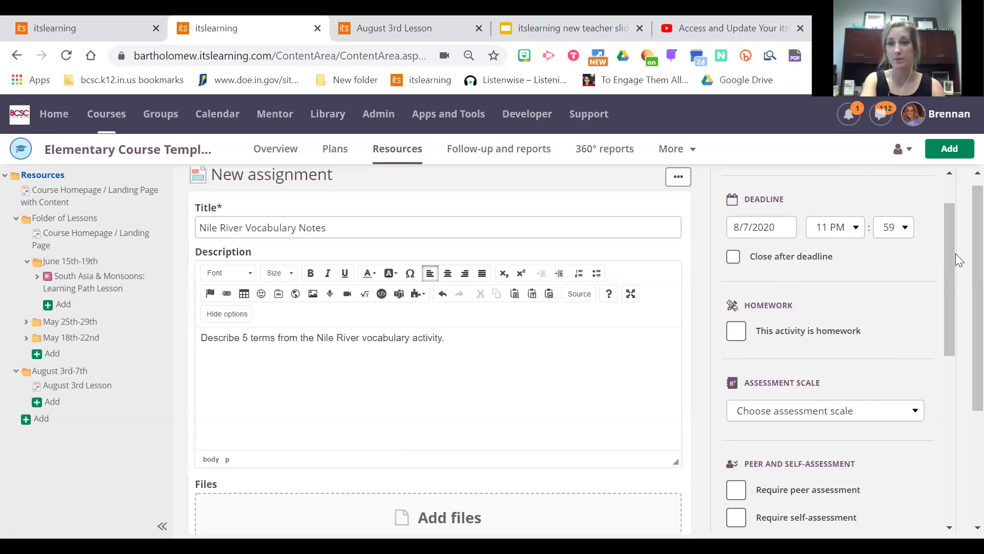
{"action": "left_click_drag", "start_coordinate": [945, 243], "coordinate": [950, 275]}
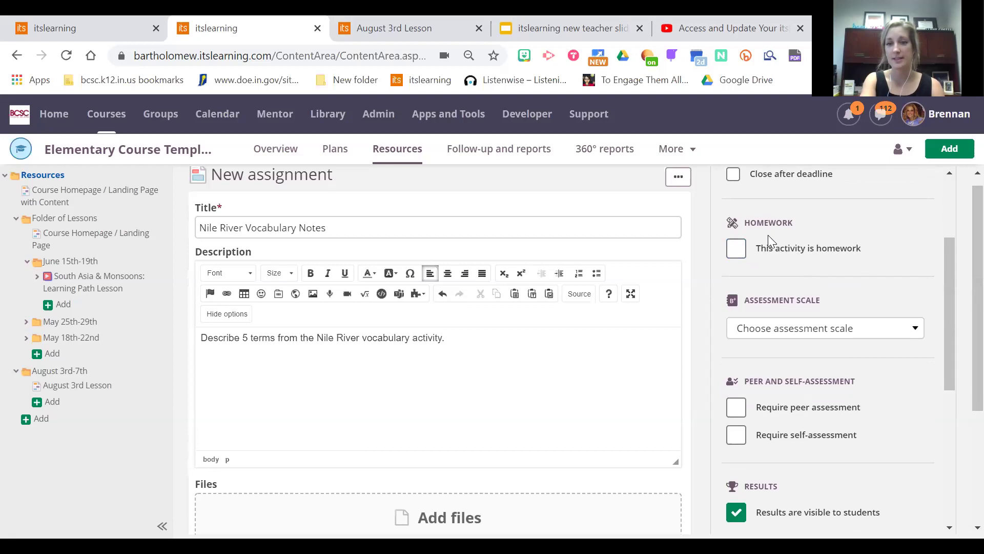
Tick 'This activity is homework' and view the available assessment scales
{"action": "left_click", "coordinate": [740, 257]}
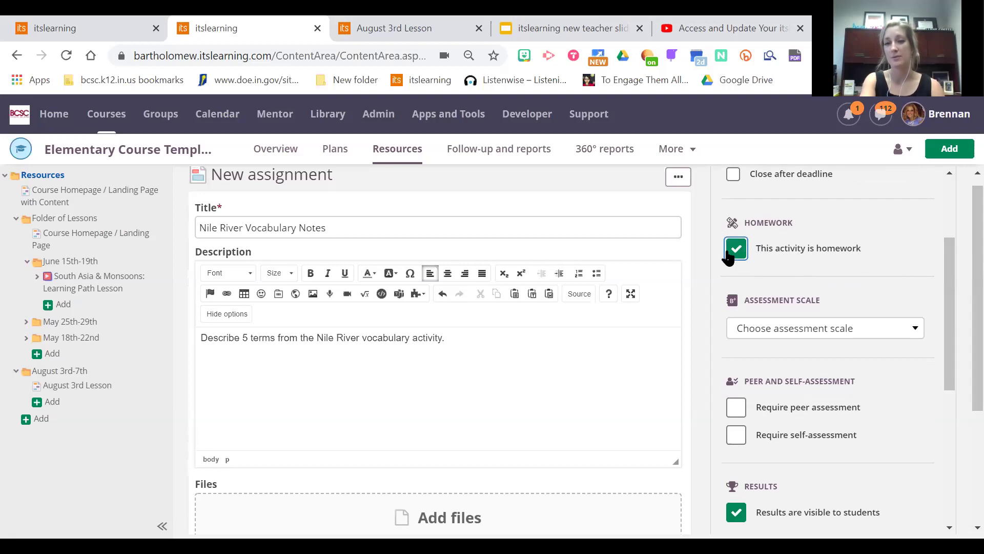
{"action": "scroll", "coordinate": [958, 259], "scroll_direction": "down", "scroll_amount": 1}
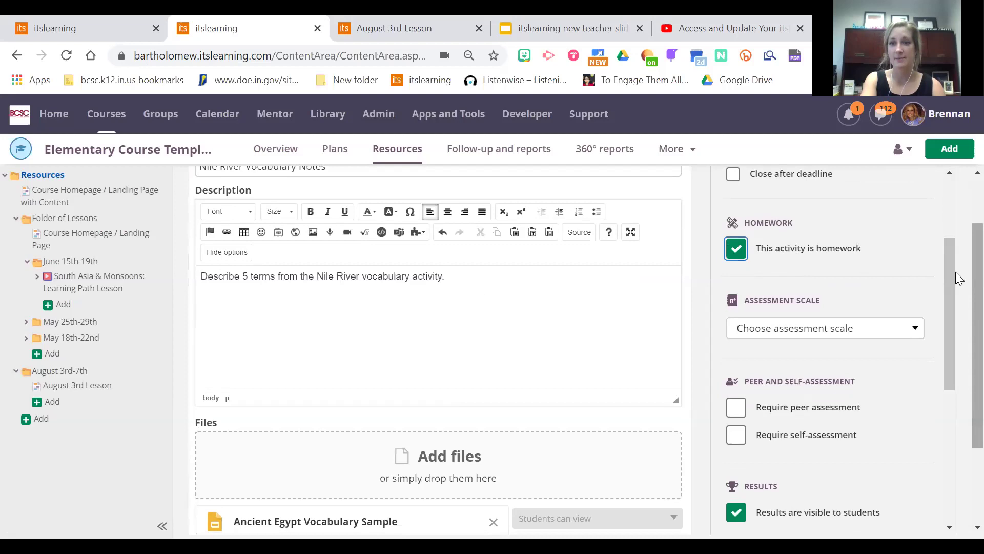
{"action": "left_click_drag", "start_coordinate": [946, 274], "coordinate": [950, 309]}
{"action": "left_click", "coordinate": [925, 230]}
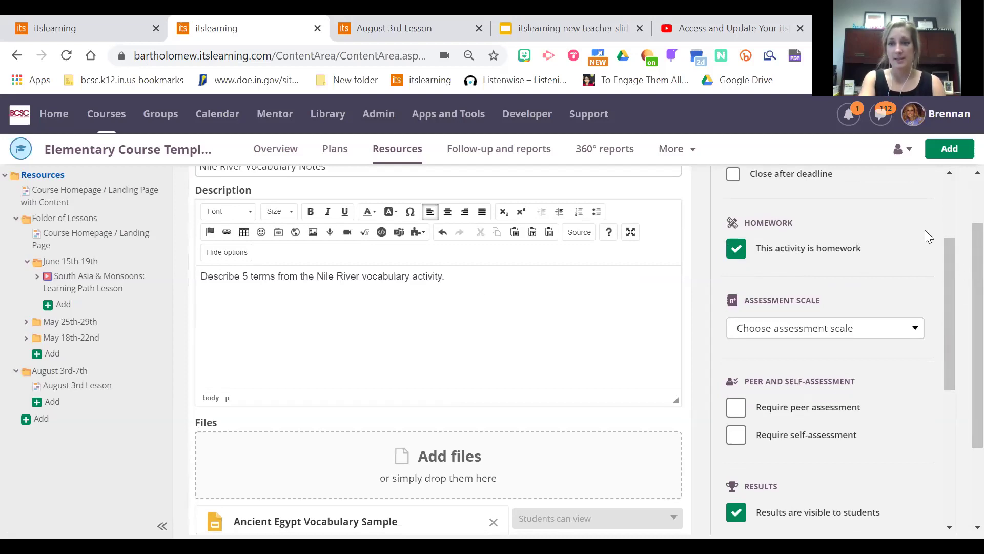
{"action": "scroll", "coordinate": [960, 255], "scroll_direction": "down", "scroll_amount": 1}
{"action": "left_click_drag", "start_coordinate": [951, 287], "coordinate": [952, 322]}
{"action": "left_click", "coordinate": [878, 243]}
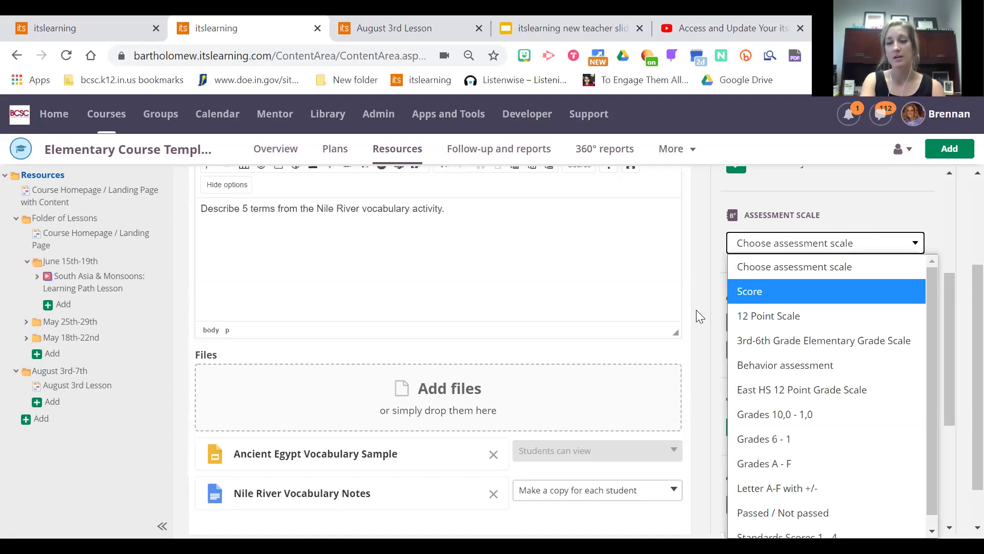
Choose no assessment scale; keep Results, Group, Anonymous, Plagiarism and Not mandatory options at defaults
{"action": "scroll", "coordinate": [930, 307], "scroll_direction": "down", "scroll_amount": 1}
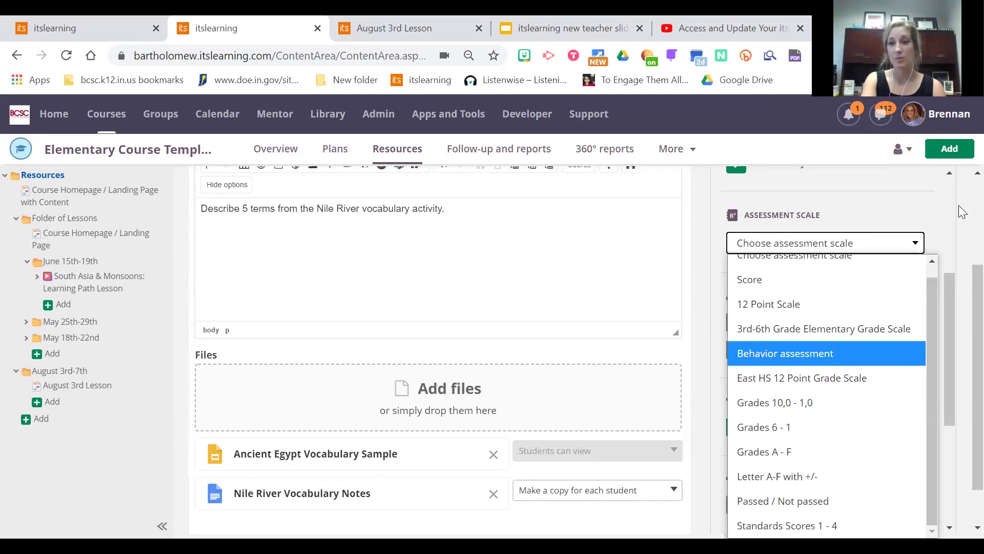
{"action": "left_click", "coordinate": [960, 225]}
{"action": "scroll", "coordinate": [962, 369], "scroll_direction": "down", "scroll_amount": 1}
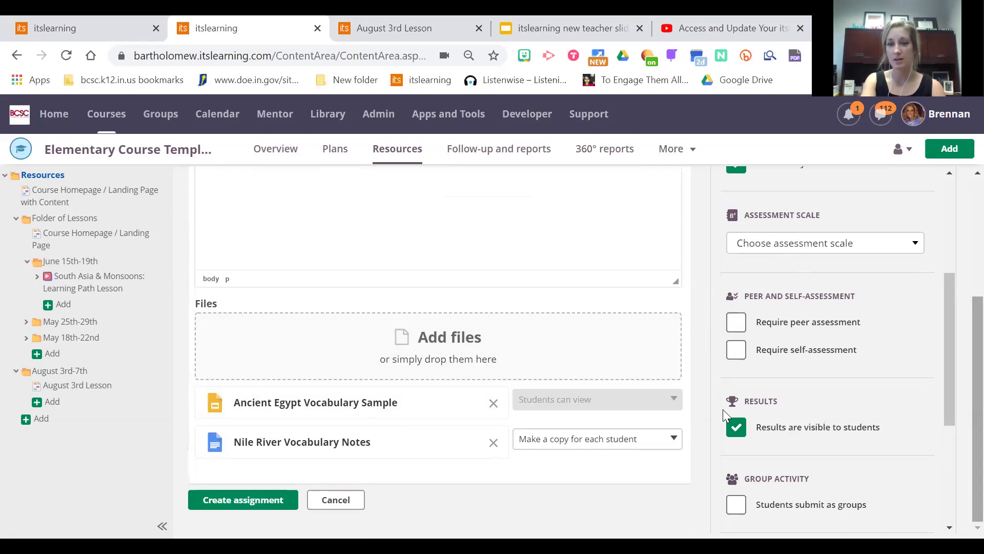
{"action": "scroll", "coordinate": [946, 385], "scroll_direction": "down", "scroll_amount": 3}
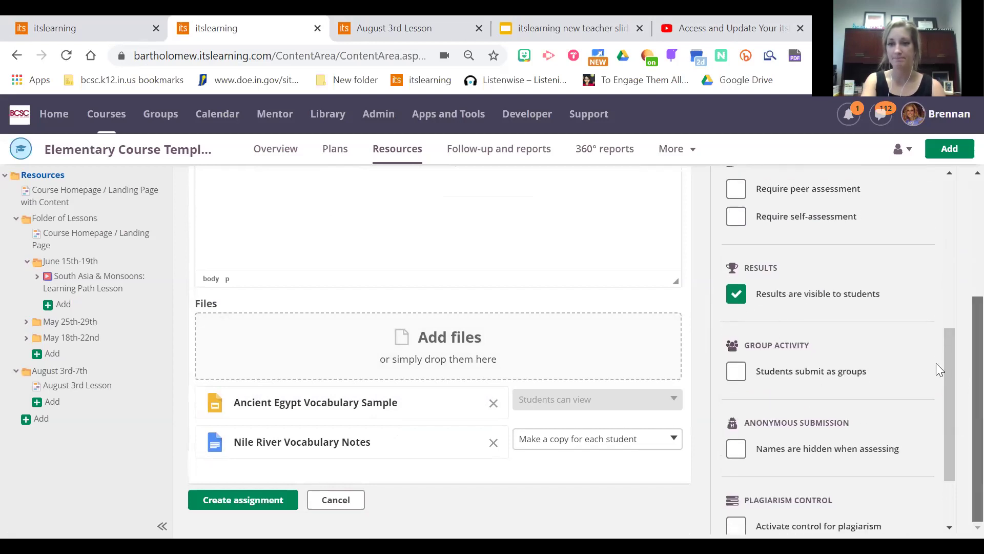
{"action": "scroll", "coordinate": [949, 396], "scroll_direction": "down", "scroll_amount": 1}
{"action": "scroll", "coordinate": [950, 395], "scroll_direction": "down", "scroll_amount": 1}
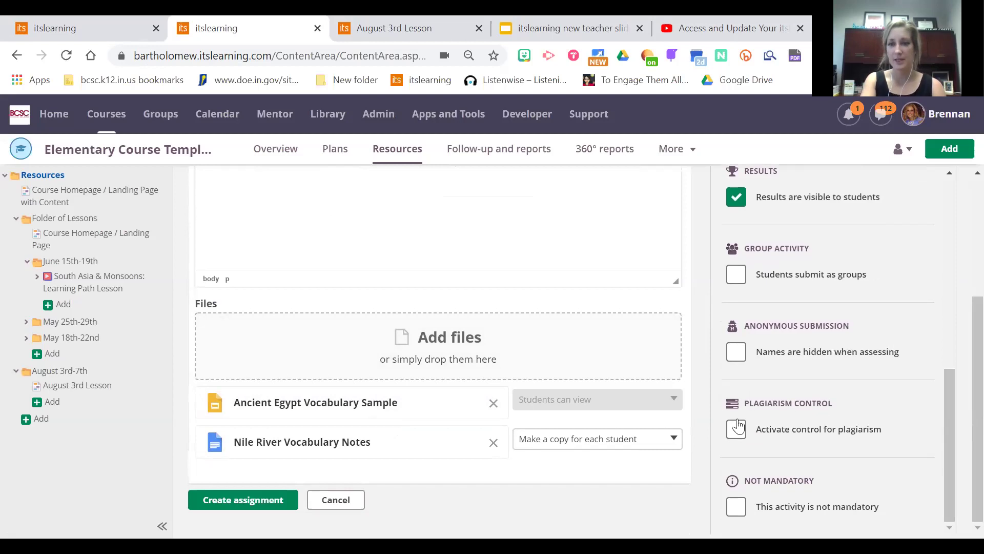
{"action": "mouse_move", "coordinate": [760, 440]}
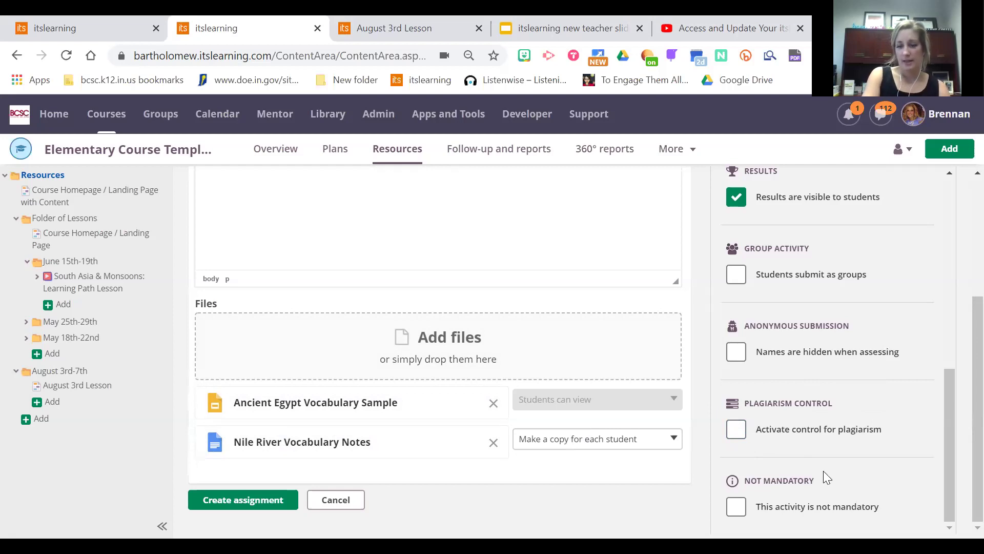
{"action": "scroll", "coordinate": [960, 286], "scroll_direction": "up", "scroll_amount": 3}
{"action": "scroll", "coordinate": [960, 358], "scroll_direction": "down", "scroll_amount": 3}
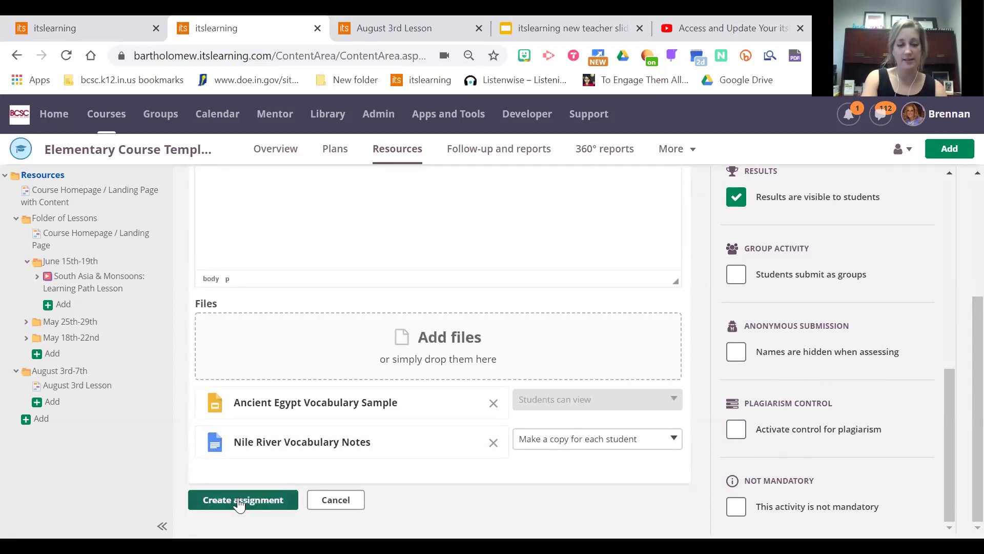
Save the new assignment and expand its description and two attached files
{"action": "left_click", "coordinate": [239, 499]}
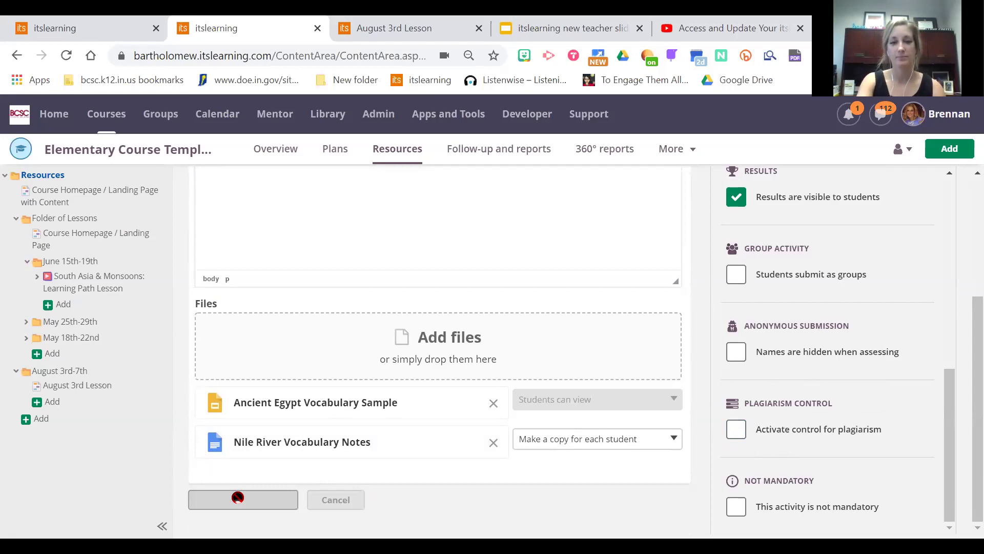
{"action": "left_click_drag", "start_coordinate": [964, 392], "coordinate": [961, 220]}
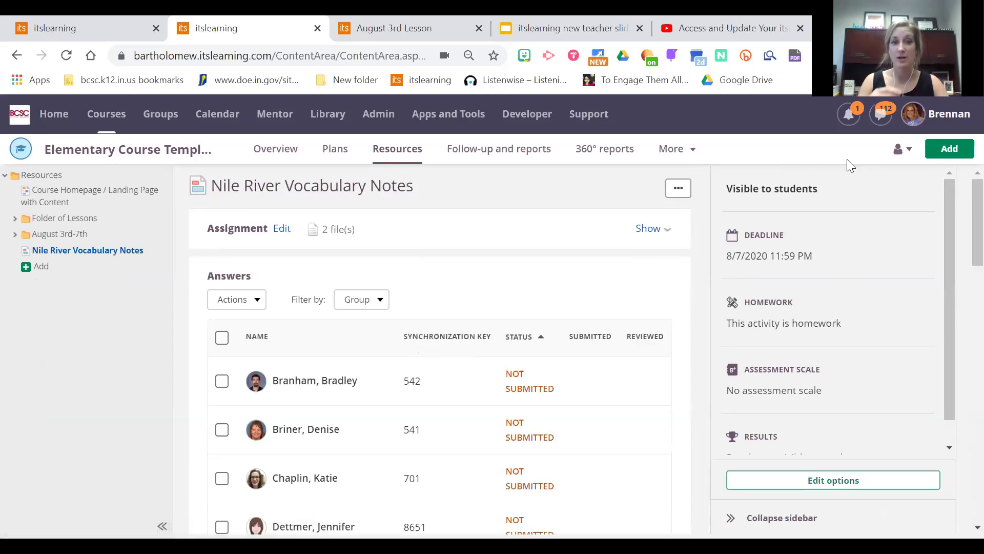
{"action": "left_click", "coordinate": [649, 231]}
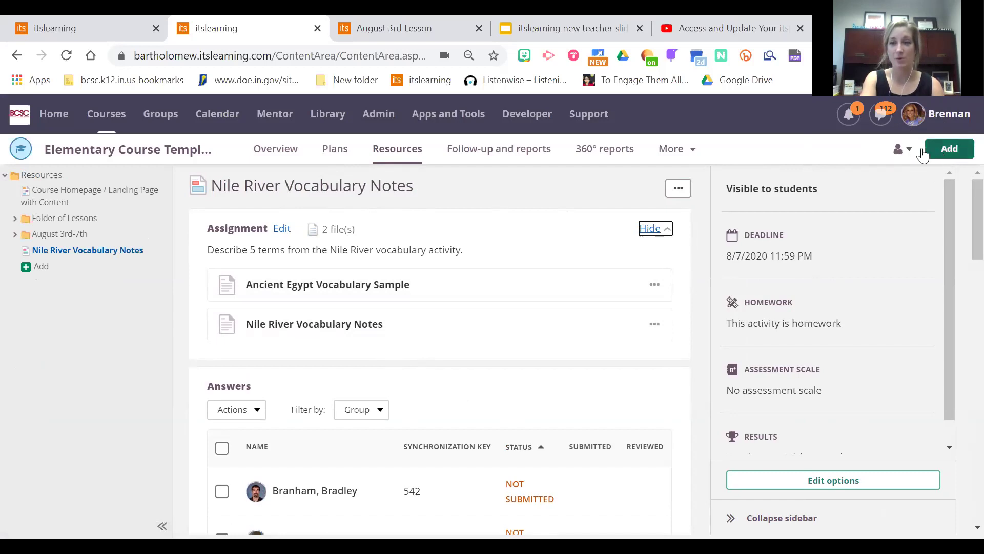
{"action": "left_click", "coordinate": [903, 150]}
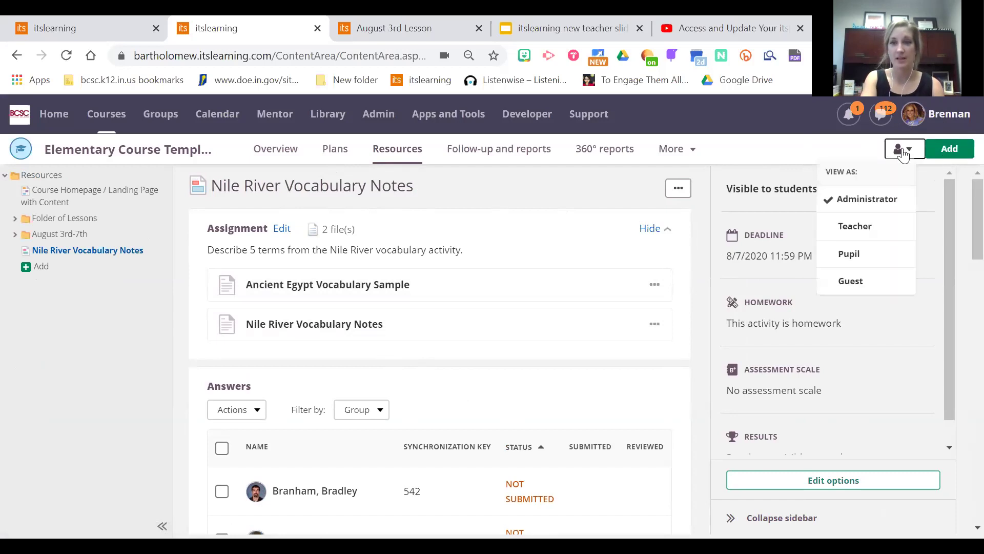
View the course as Pupil and open the Nile River Vocabulary Notes answer document from Resources
{"action": "left_click", "coordinate": [851, 256]}
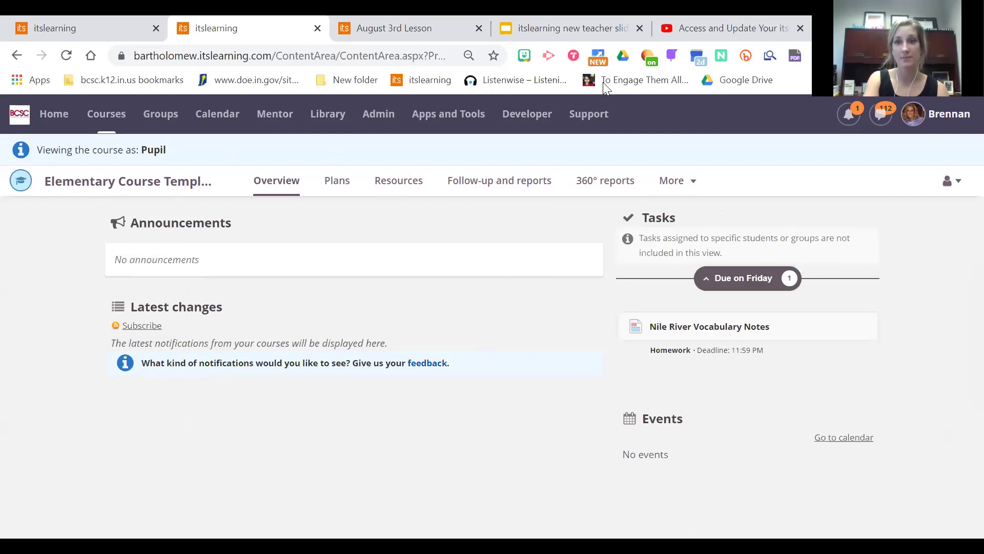
{"action": "left_click", "coordinate": [385, 190]}
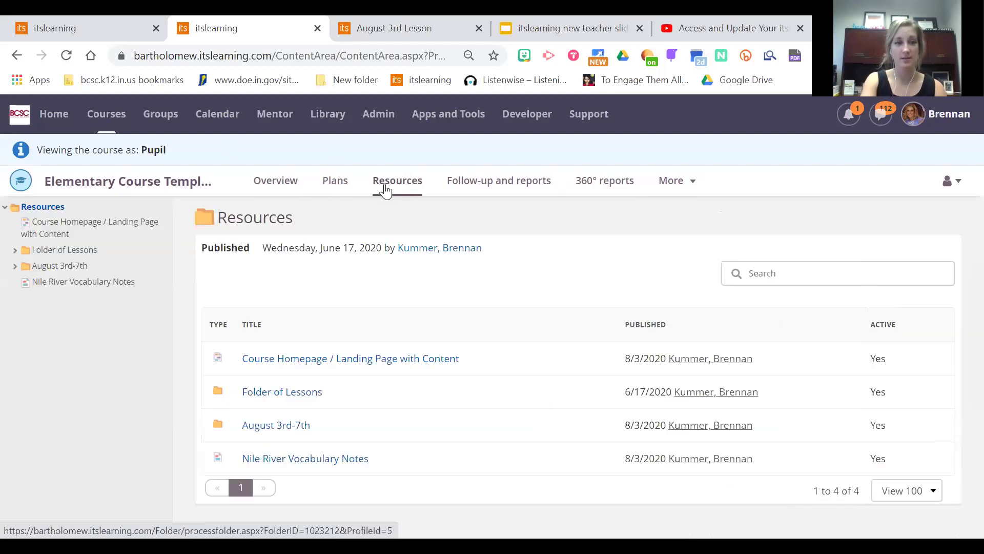
{"action": "left_click", "coordinate": [333, 464]}
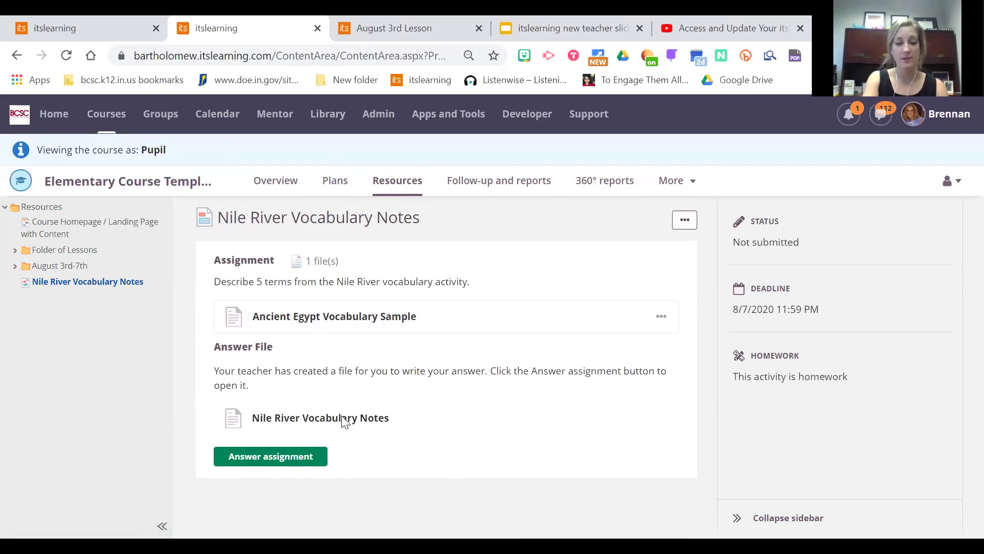
{"action": "left_click", "coordinate": [274, 458]}
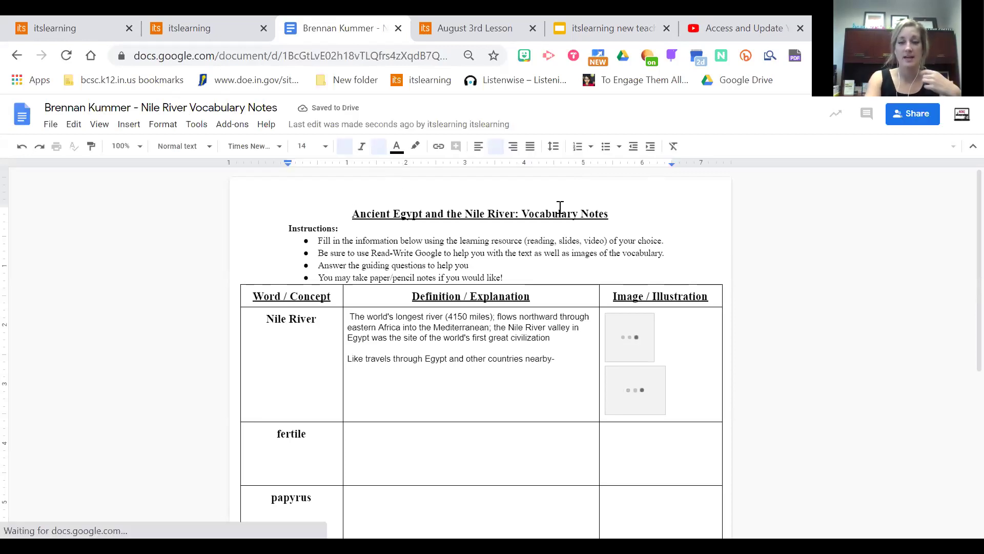
Scroll through the pupil's Google Doc copy, then return to the itslearning assignment tab
{"action": "scroll", "coordinate": [475, 328], "scroll_direction": "down", "scroll_amount": 3}
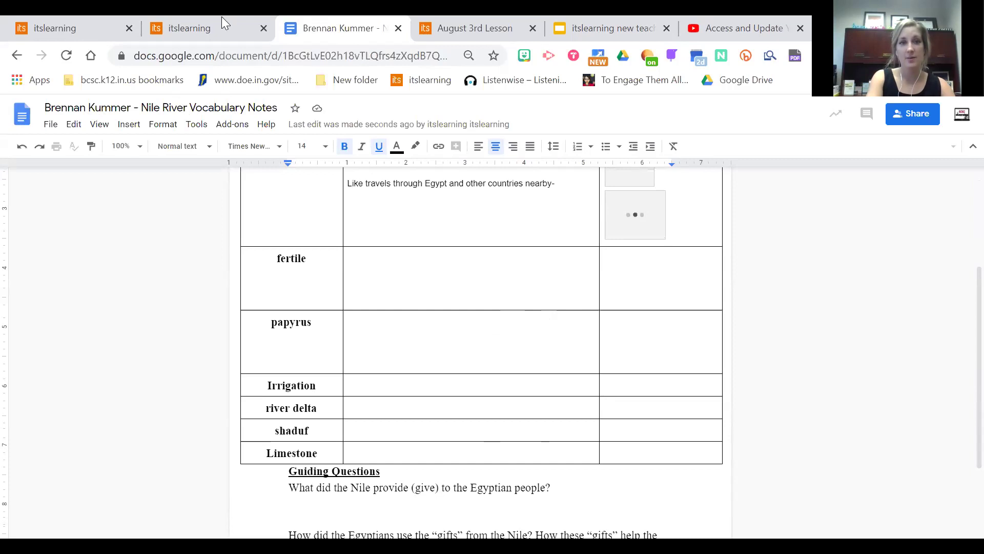
{"action": "left_click", "coordinate": [190, 33]}
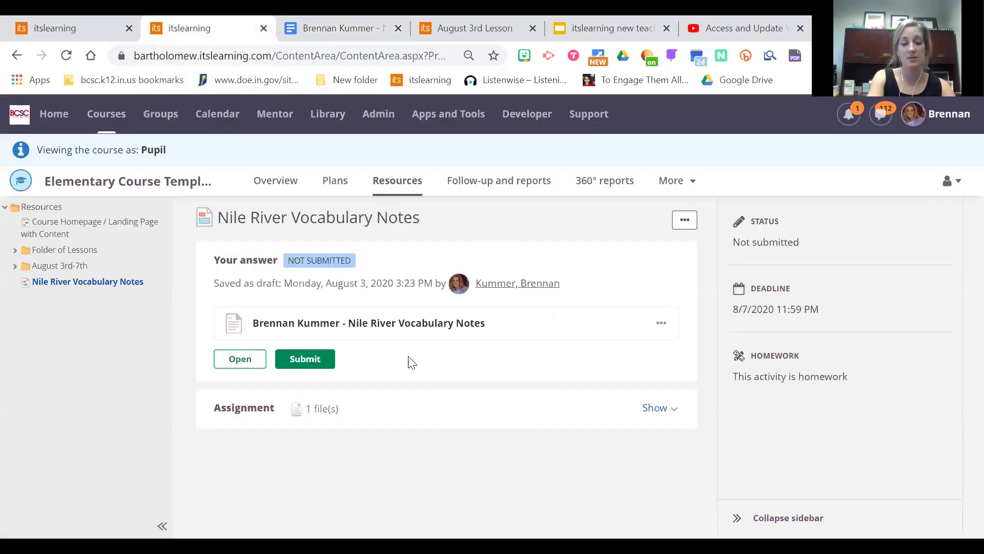
Switch the View as role from Pupil back to Administrator
{"action": "left_click", "coordinate": [304, 362]}
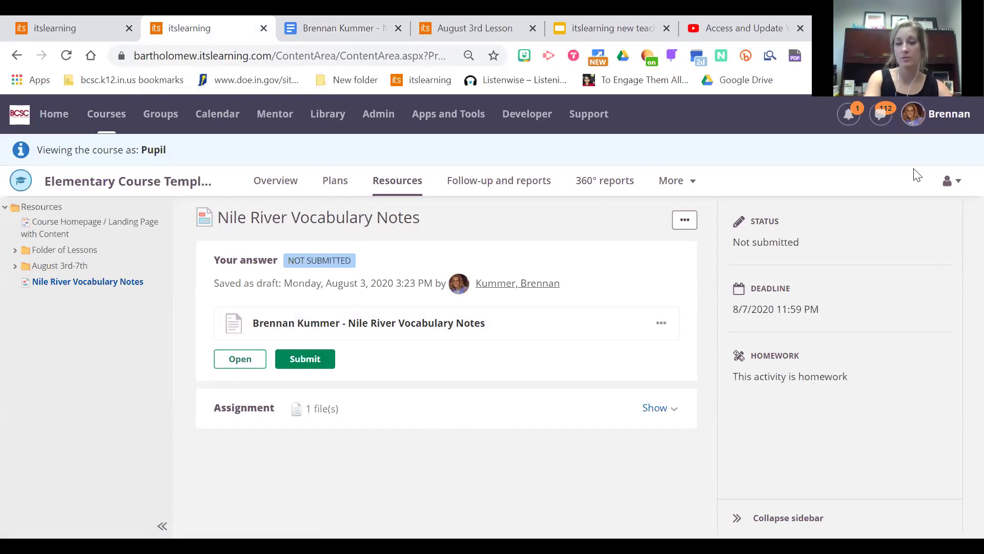
{"action": "left_click", "coordinate": [951, 181]}
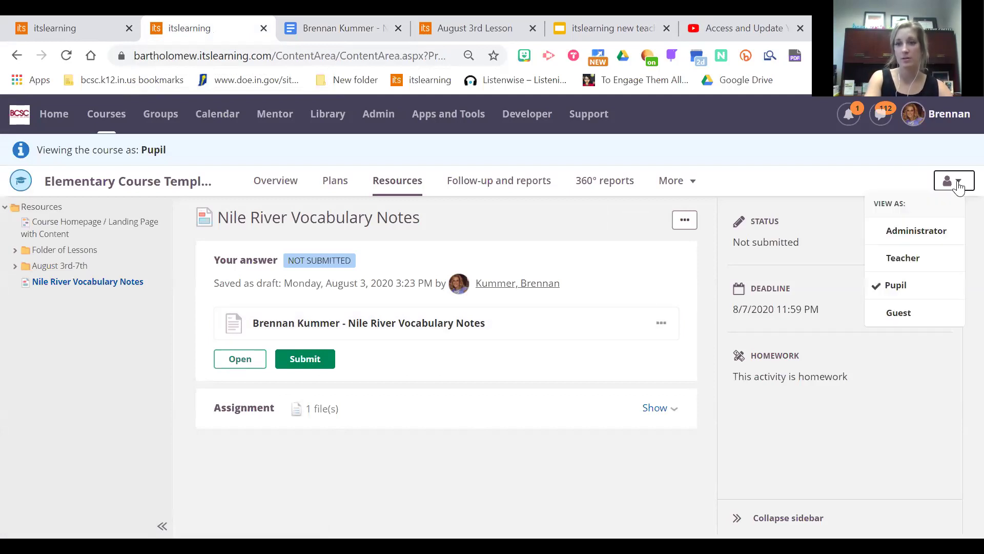
{"action": "left_click", "coordinate": [907, 231]}
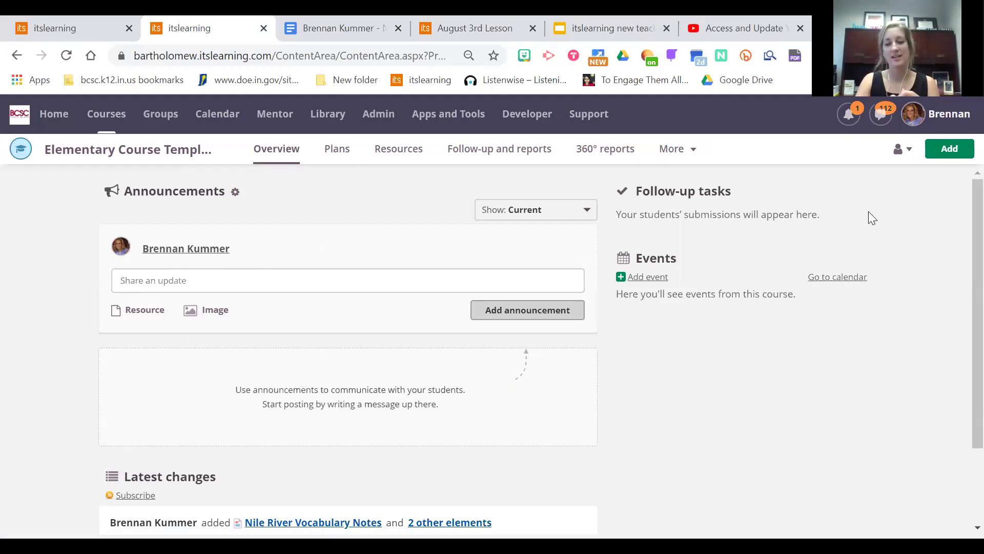
From the recent Messages list, start a new blank message with no recipient or text
{"action": "left_click", "coordinate": [881, 117]}
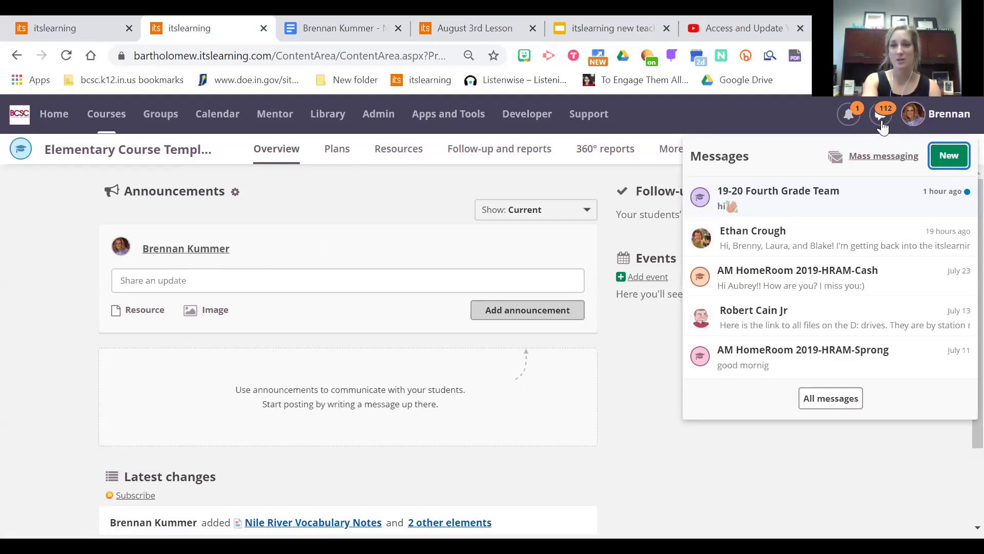
{"action": "left_click", "coordinate": [945, 157]}
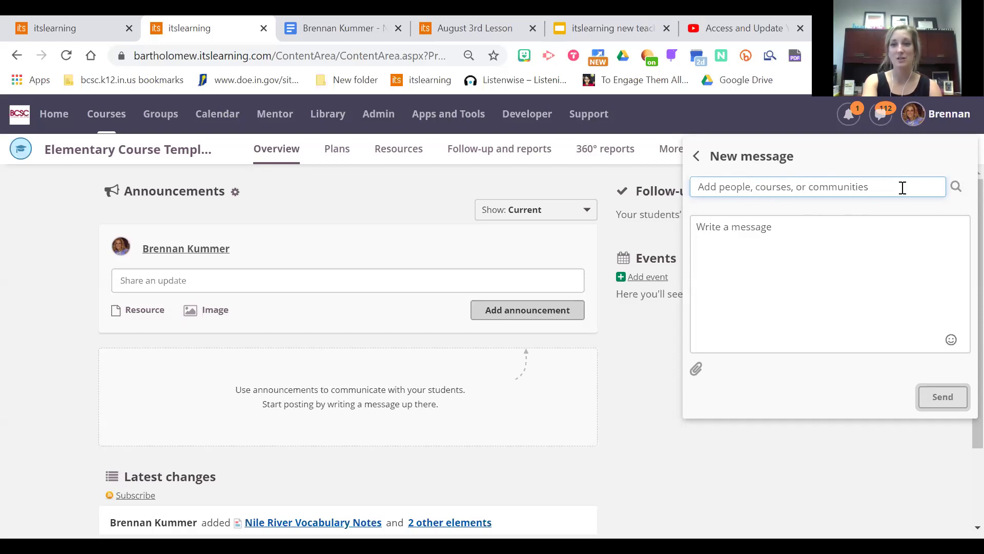
{"action": "left_click", "coordinate": [956, 189]}
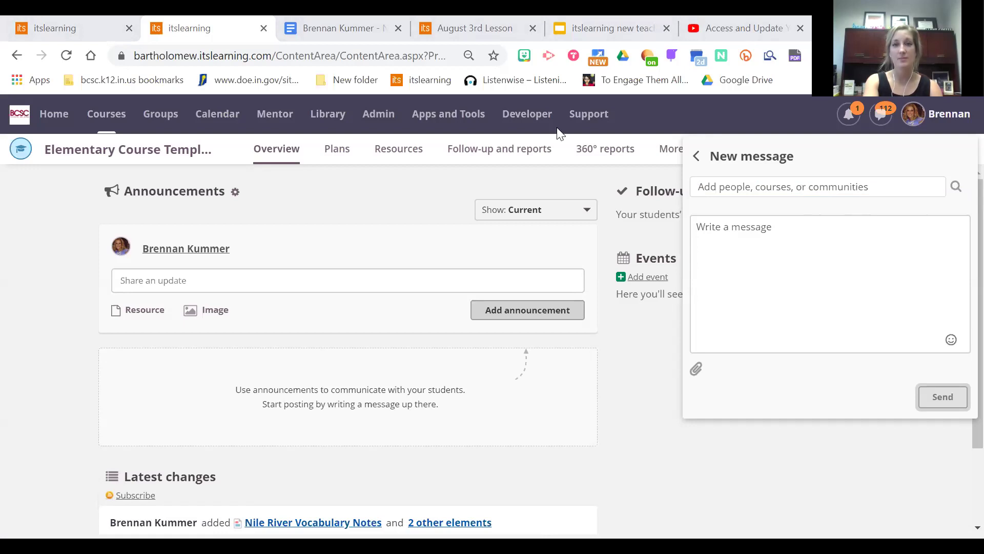
Address the message to a colleague and type 'Hello! Sample message!' without attaching any file
{"action": "left_click", "coordinate": [724, 189]}
{"action": "type", "text": "n"}
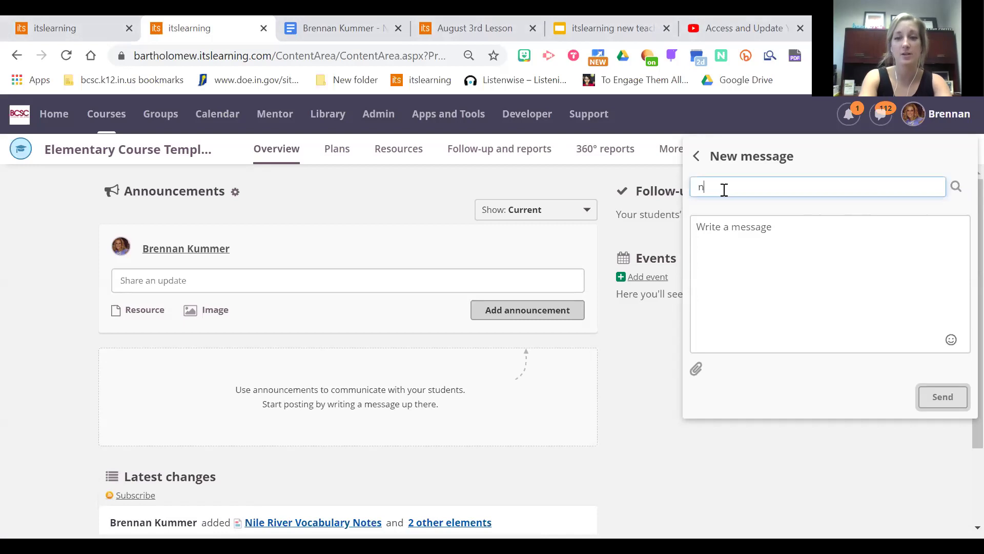
{"action": "type", "text": "ick wi"}
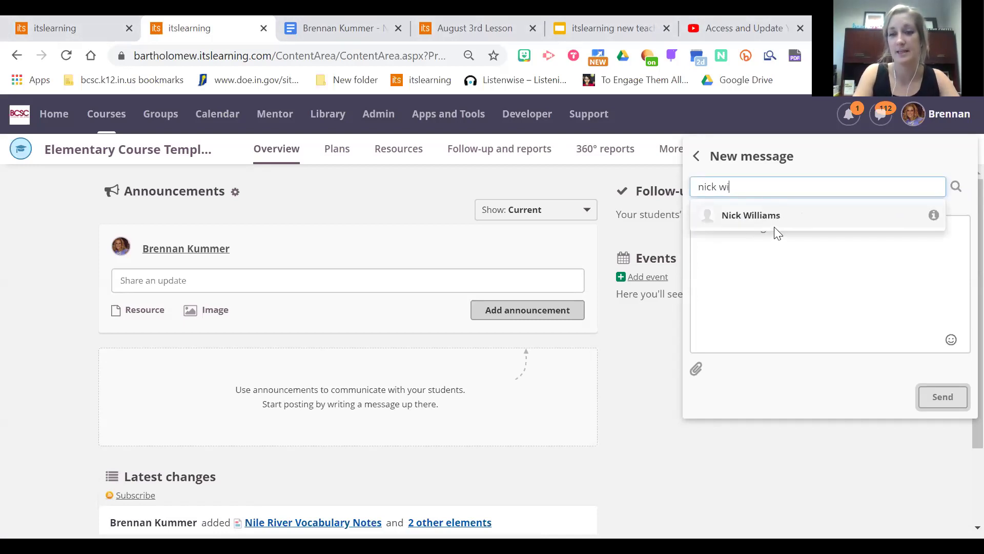
{"action": "left_click", "coordinate": [751, 215]}
{"action": "left_click", "coordinate": [744, 254]}
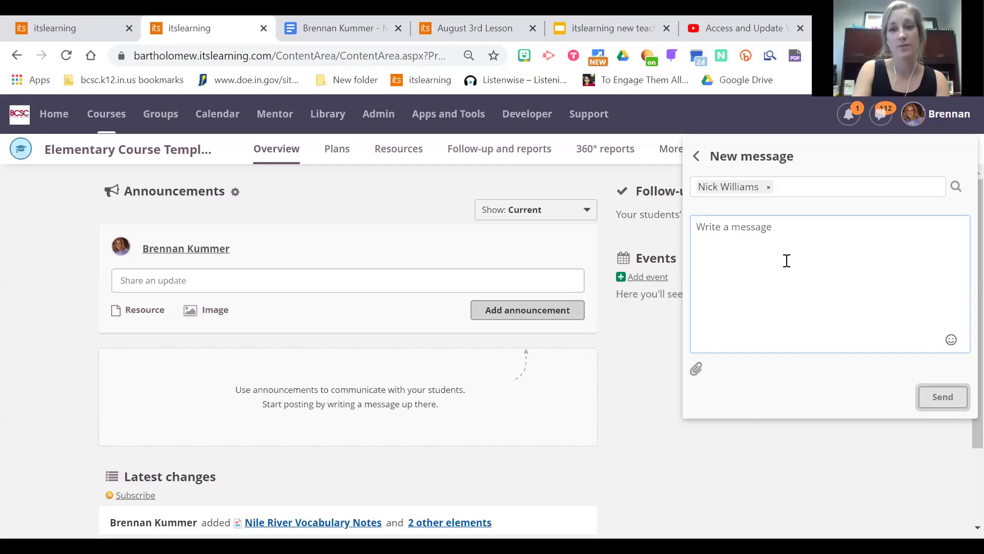
{"action": "type", "text": "Hello!"}
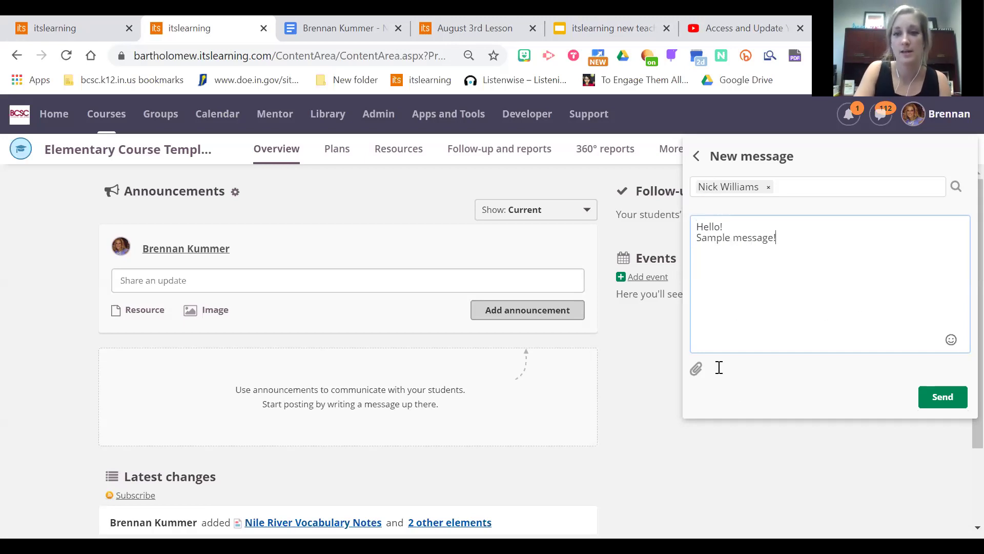
{"action": "left_click", "coordinate": [697, 370]}
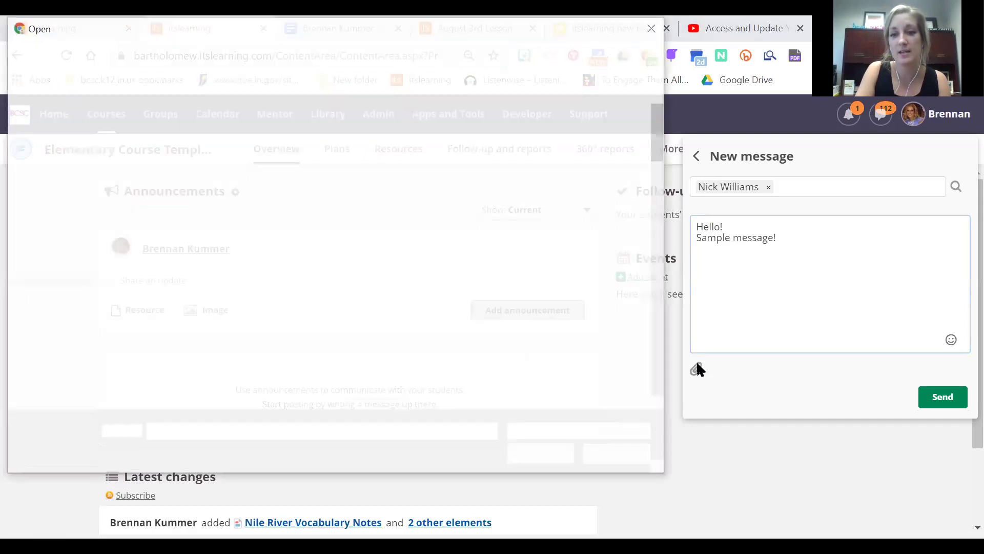
{"action": "left_click", "coordinate": [611, 455]}
{"action": "left_click", "coordinate": [816, 253]}
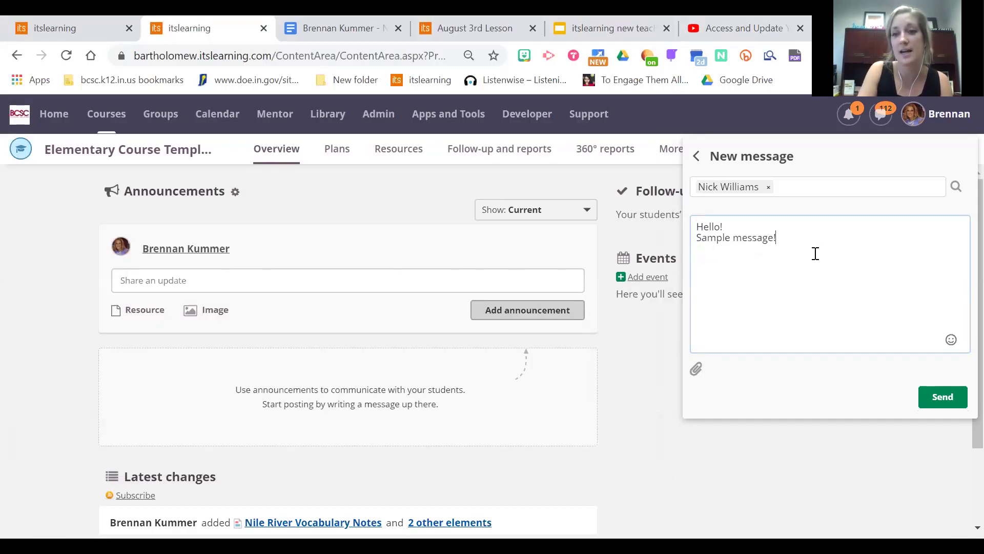
Paste the Nile River Vocabulary Notes Docs link, send the message, and reopen Messages
{"action": "left_click", "coordinate": [339, 27]}
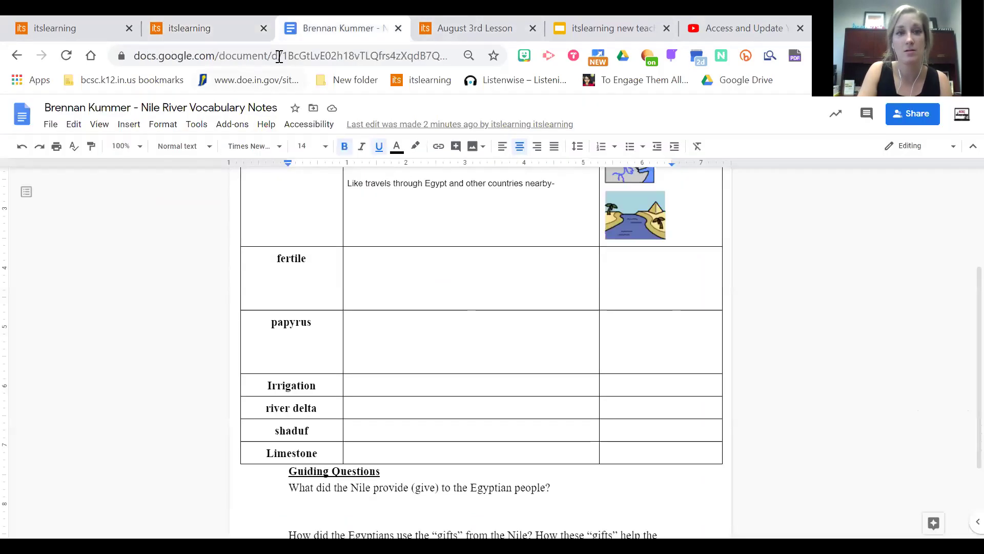
{"action": "left_click", "coordinate": [279, 56]}
{"action": "left_click", "coordinate": [208, 23]}
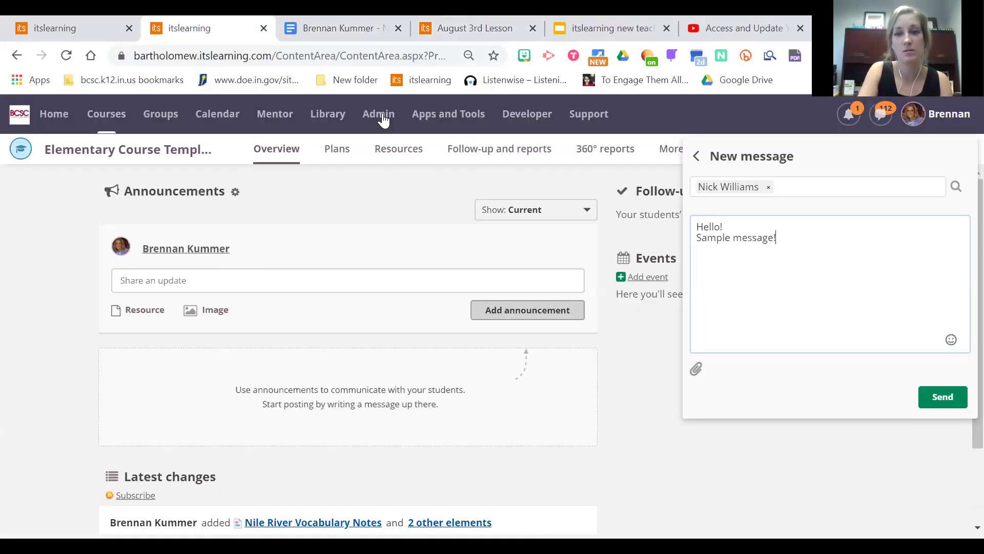
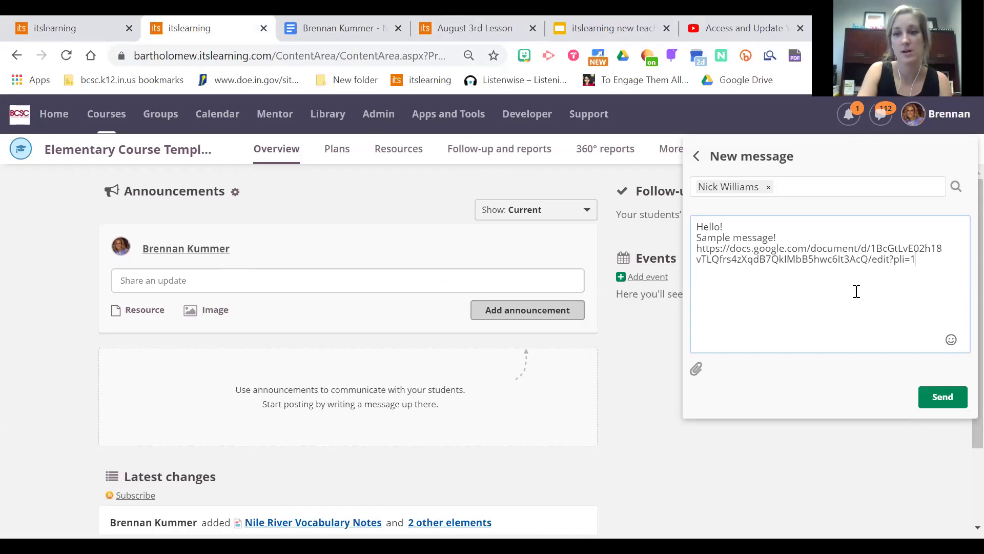
{"action": "left_click", "coordinate": [936, 397]}
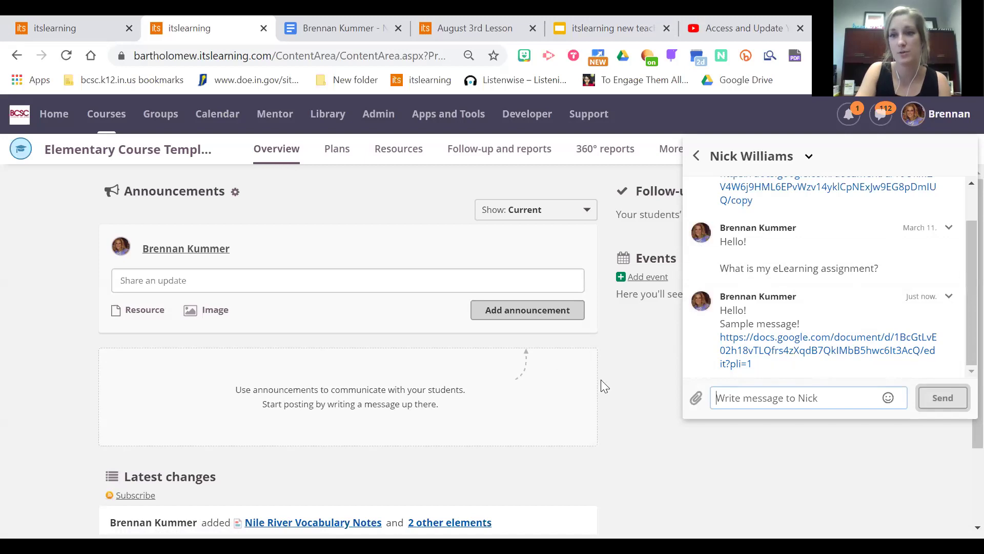
{"action": "left_click", "coordinate": [881, 118]}
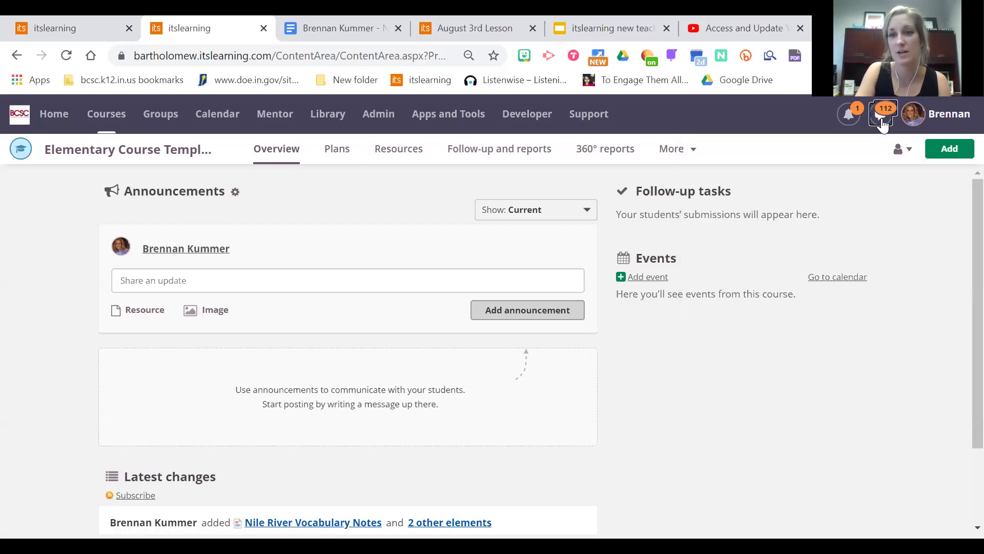
{"action": "left_click", "coordinate": [881, 121]}
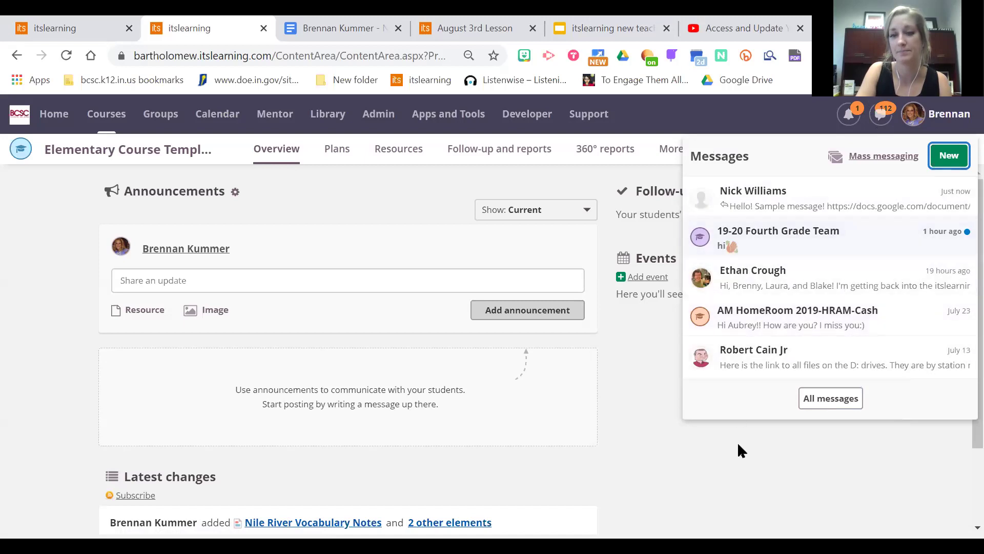
{"action": "left_click", "coordinate": [750, 457]}
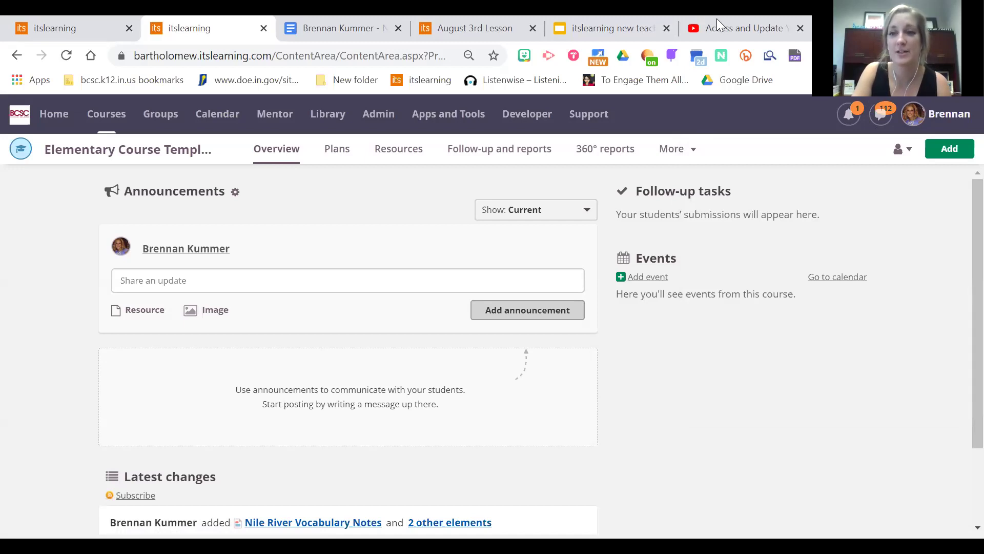
{"action": "left_click", "coordinate": [915, 115]}
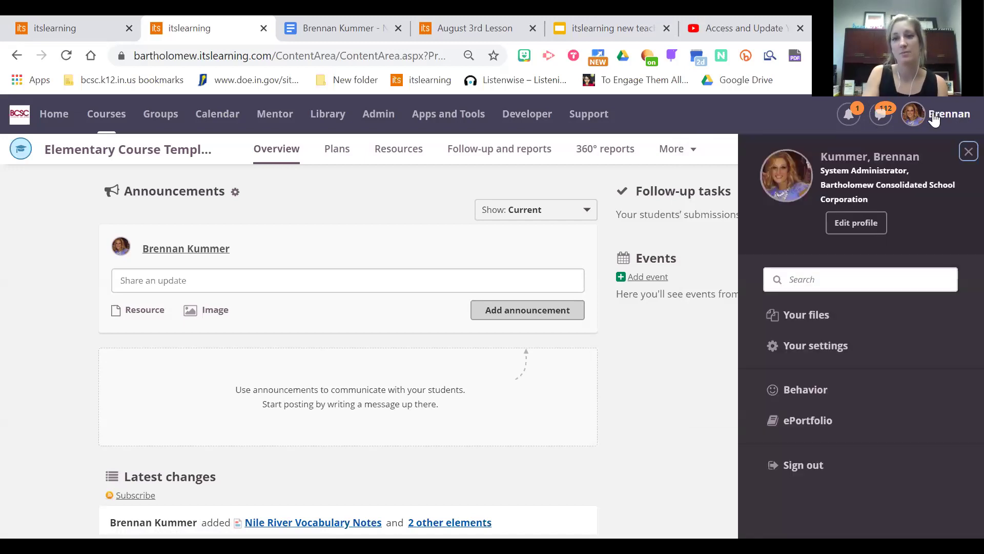
{"action": "left_click", "coordinate": [854, 225]}
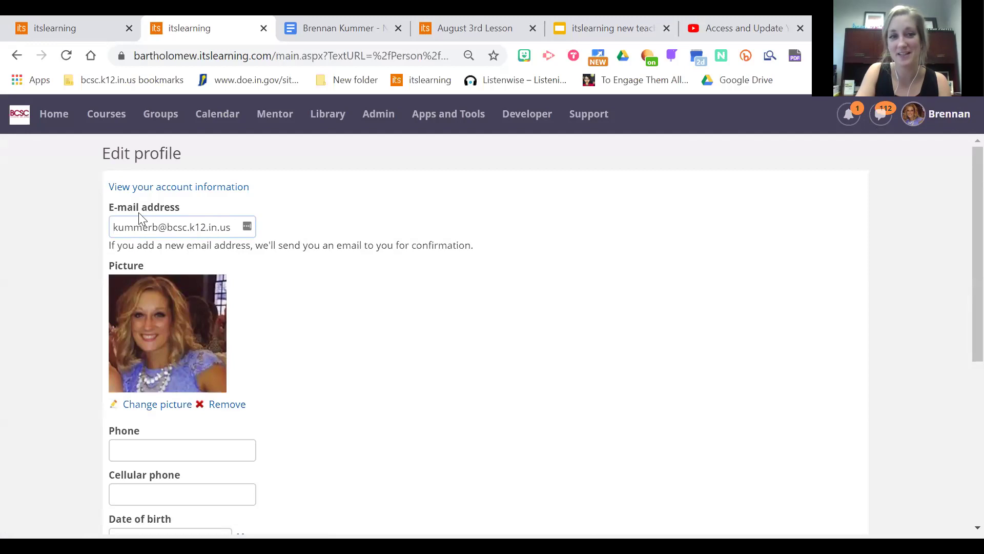
{"action": "left_click", "coordinate": [915, 117]}
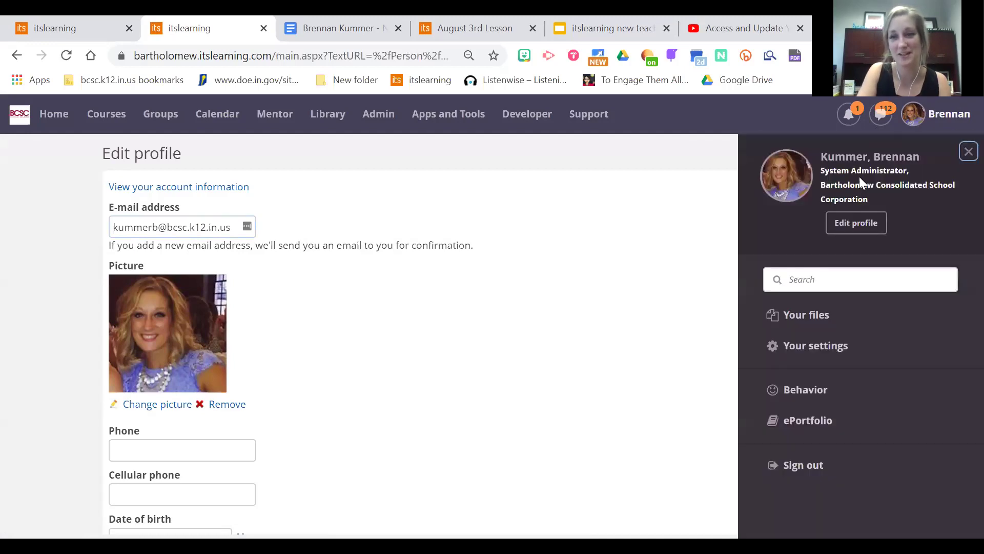
{"action": "left_click", "coordinate": [513, 246]}
{"action": "key", "text": "alt+Left"}
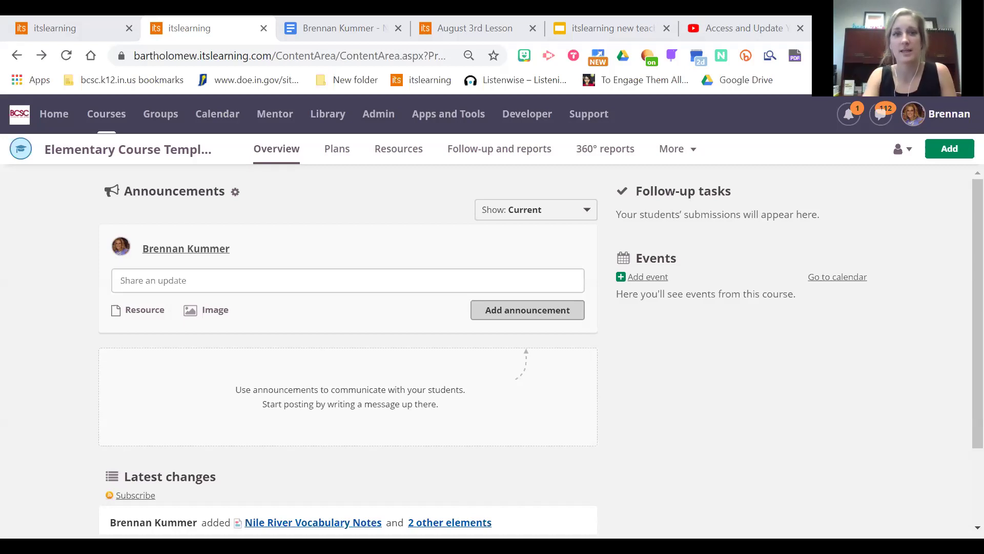
Search the course list for 'bcsc co' and open the BCSC Connect course
{"action": "left_click", "coordinate": [106, 113]}
{"action": "type", "text": "b"}
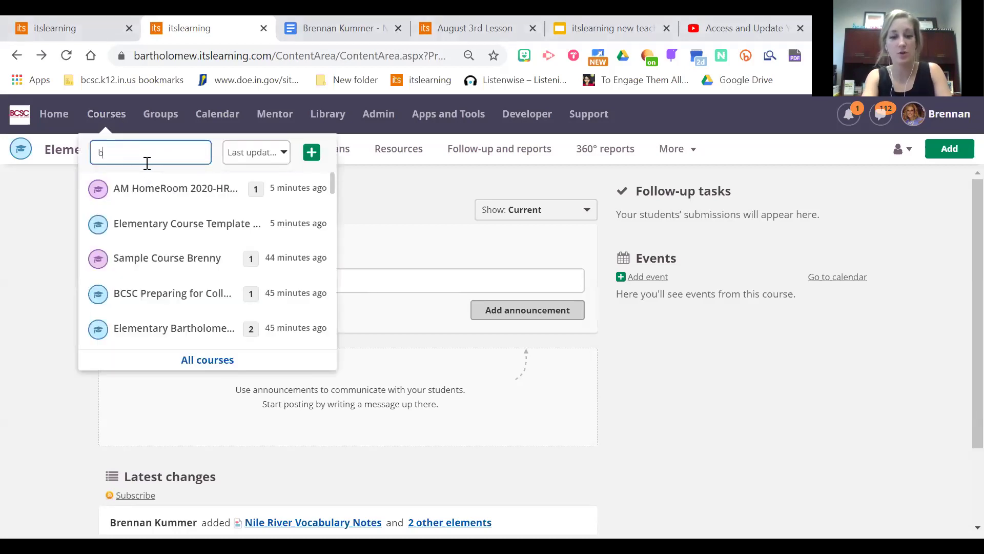
{"action": "type", "text": "csc co"}
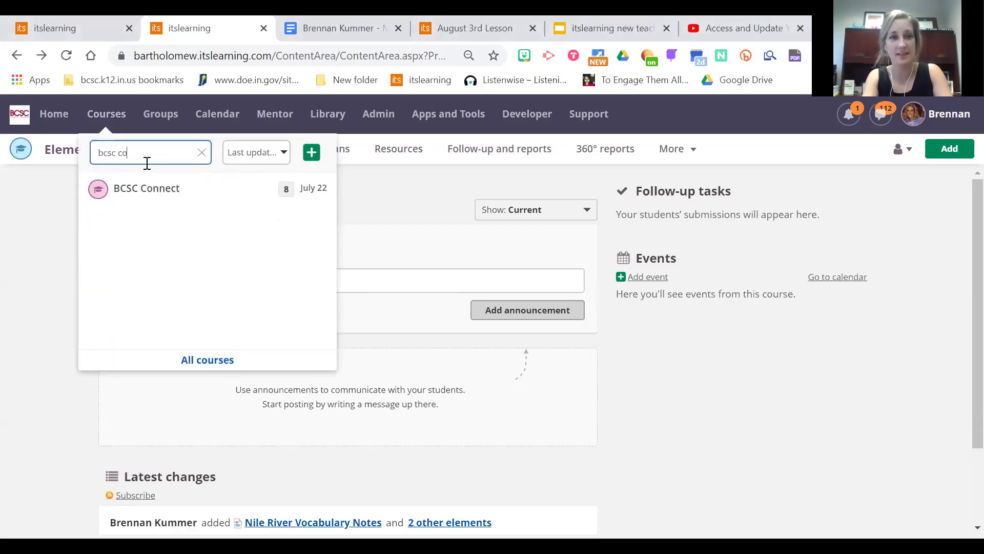
{"action": "left_click", "coordinate": [145, 193]}
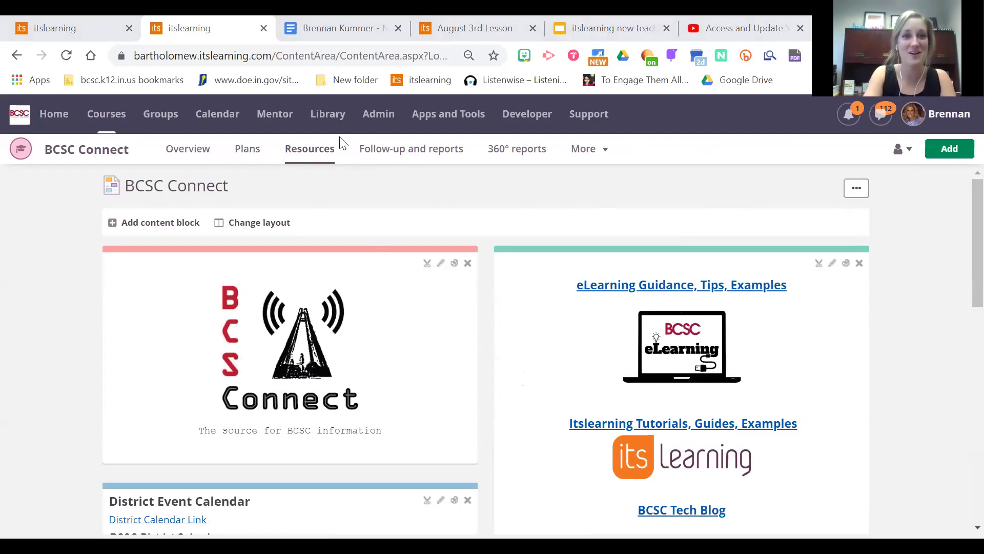
{"action": "left_click", "coordinate": [106, 115]}
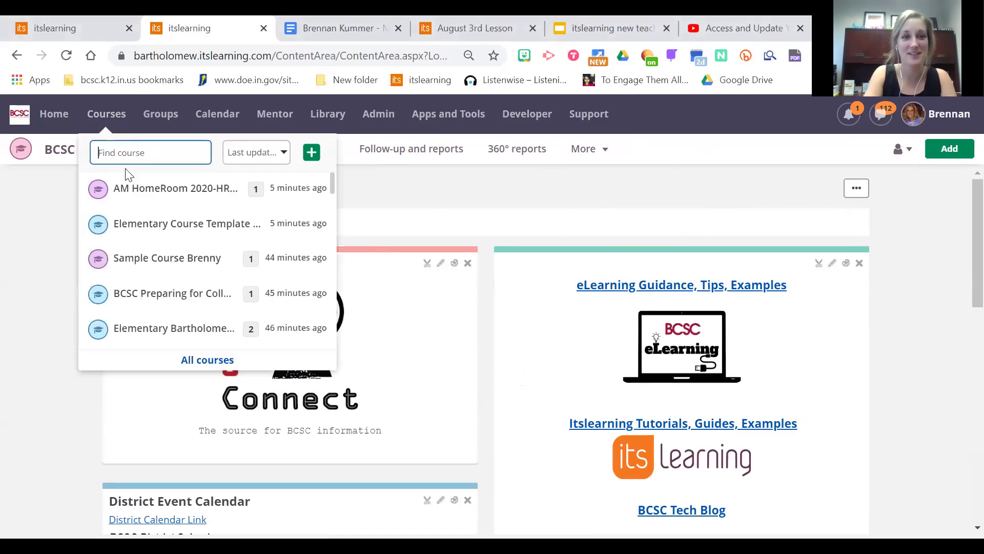
Open the 'Itslearning Tutorials, Guides, Examples' resource, then return to the BCSC Connect tab
{"action": "left_click", "coordinate": [922, 274]}
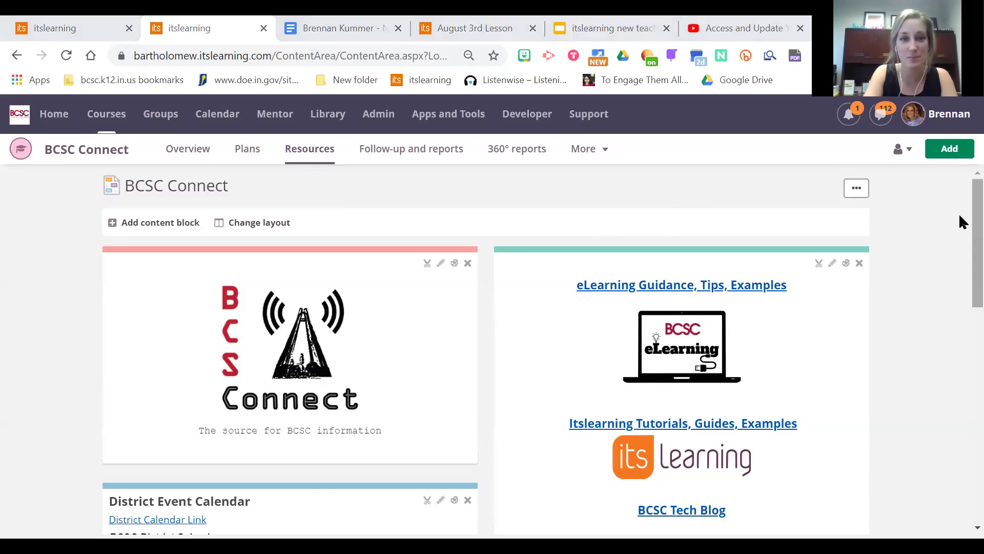
{"action": "scroll", "coordinate": [960, 238], "scroll_direction": "down", "scroll_amount": 1}
{"action": "scroll", "coordinate": [960, 226], "scroll_direction": "up", "scroll_amount": 1}
{"action": "scroll", "coordinate": [960, 225], "scroll_direction": "down", "scroll_amount": 3}
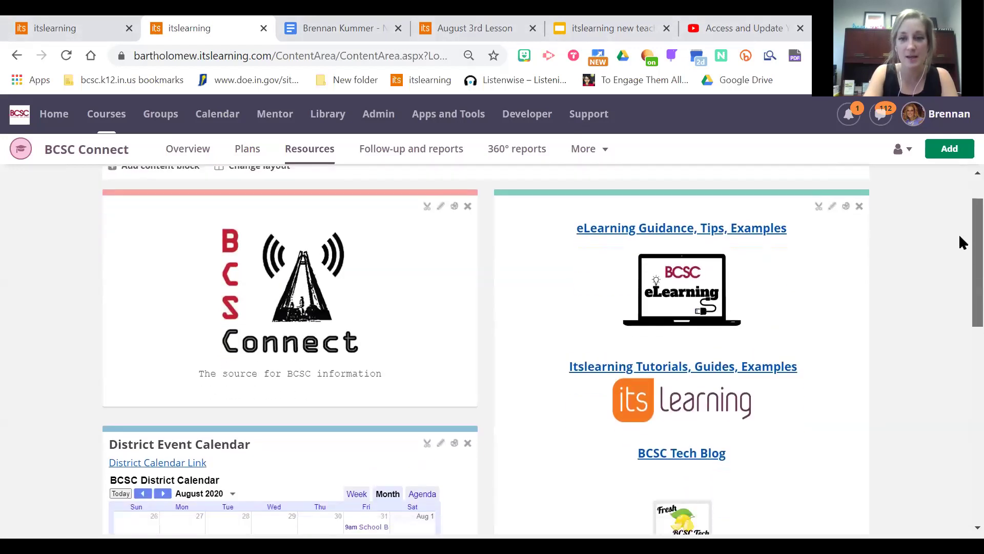
{"action": "scroll", "coordinate": [959, 257], "scroll_direction": "up", "scroll_amount": 1}
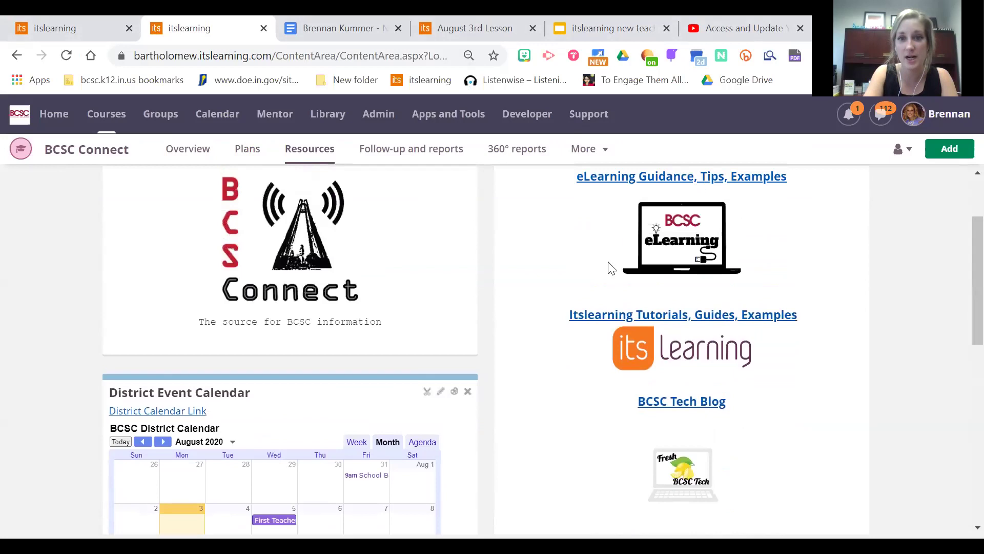
{"action": "scroll", "coordinate": [961, 261], "scroll_direction": "up", "scroll_amount": 1}
{"action": "scroll", "coordinate": [959, 262], "scroll_direction": "down", "scroll_amount": 1}
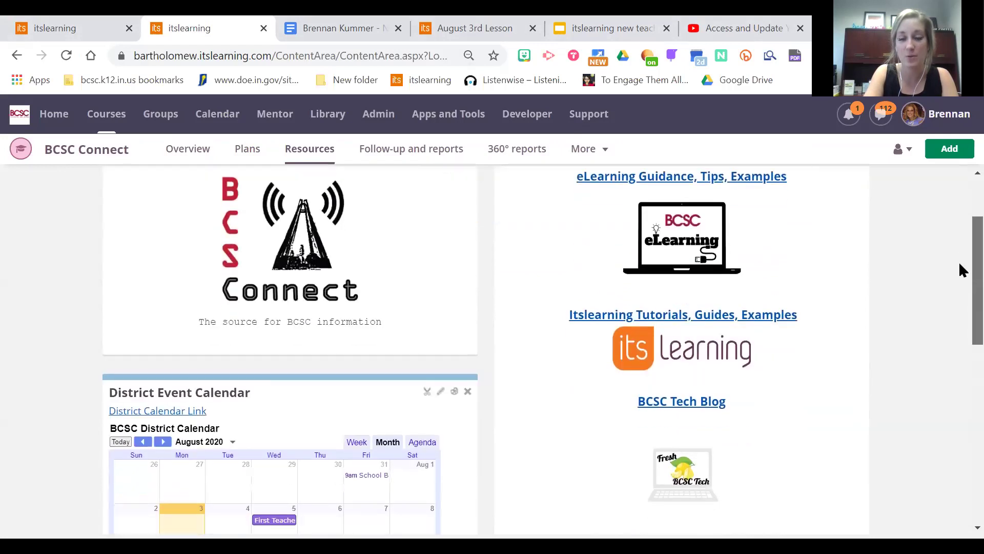
{"action": "left_click", "coordinate": [693, 324]}
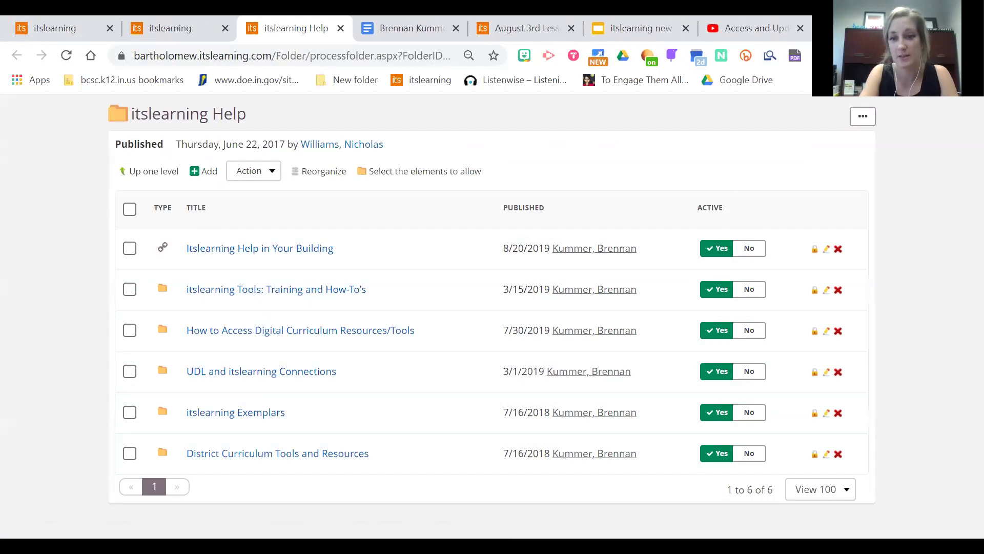
{"action": "left_click", "coordinate": [160, 28]}
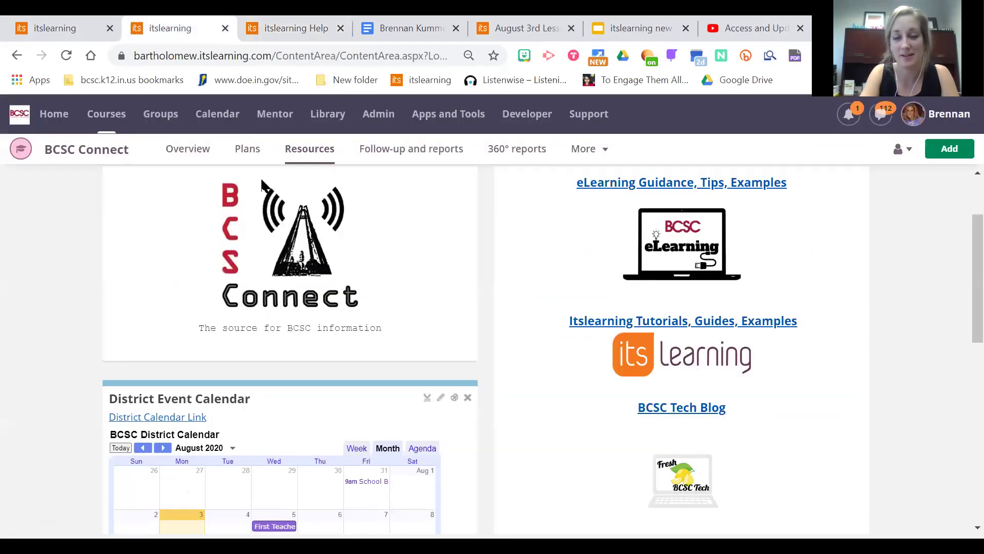